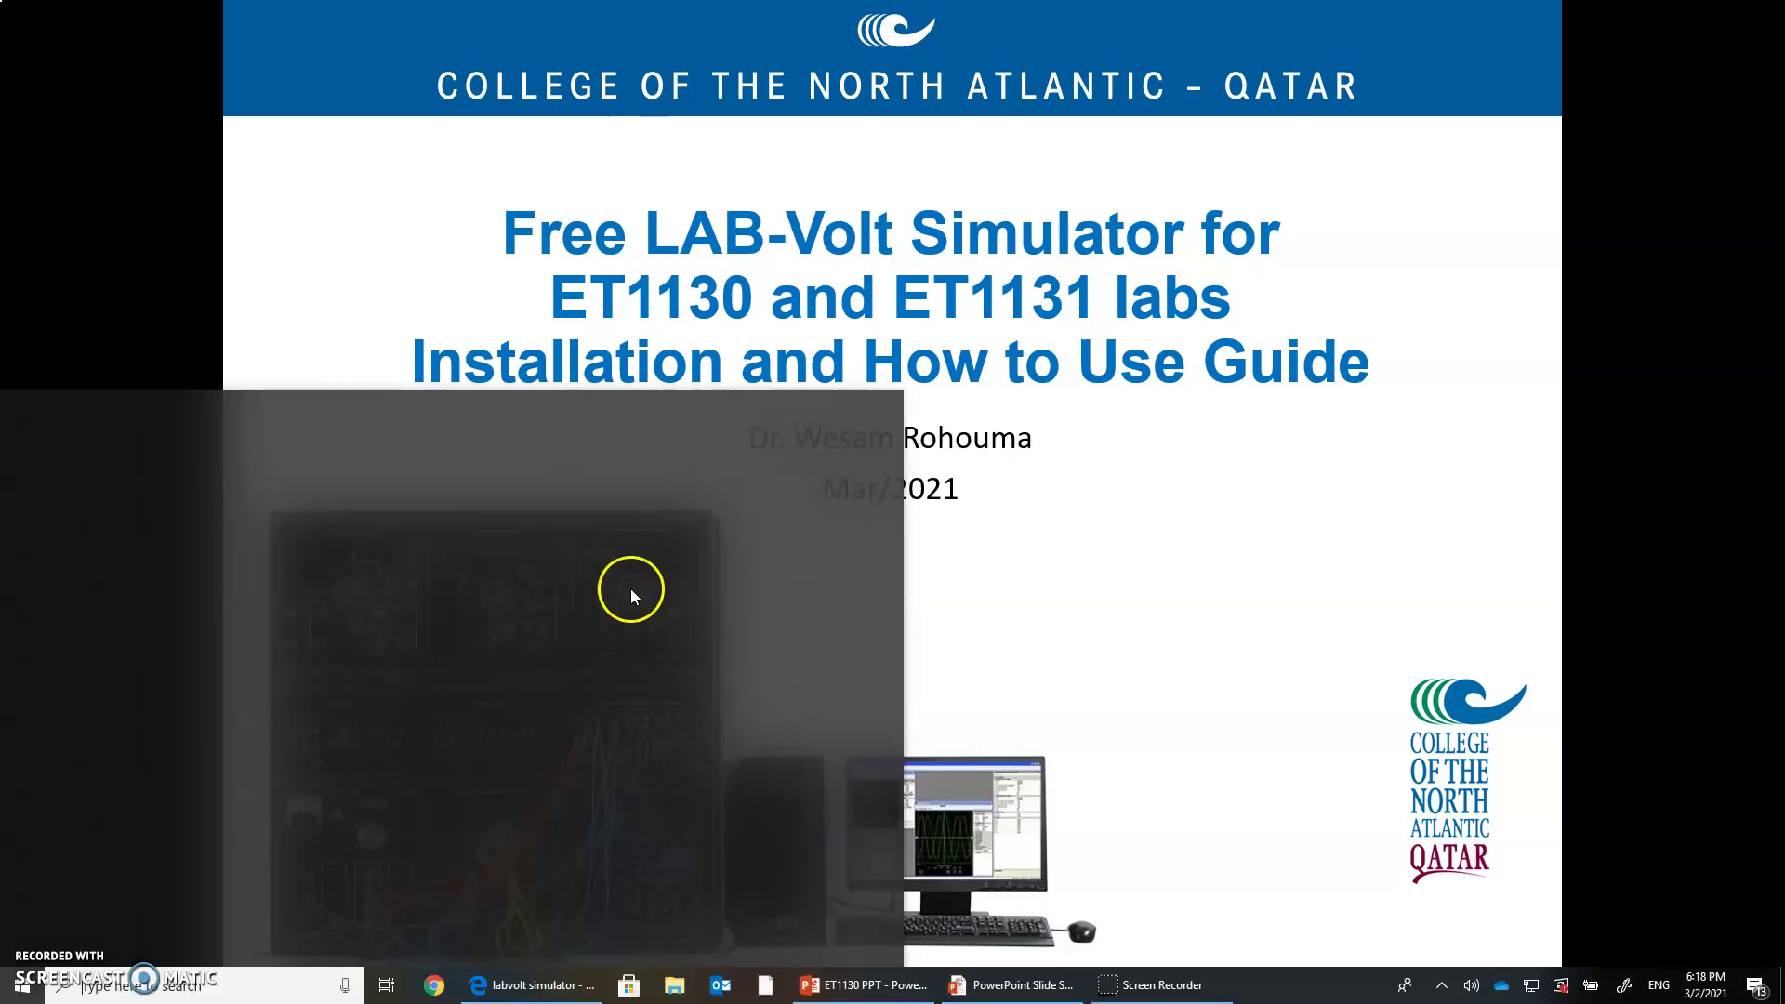
# - Switch from the PowerPoint slideshow to the Edge window with 'labvolt simulator' search results
pyautogui.click(542, 984)
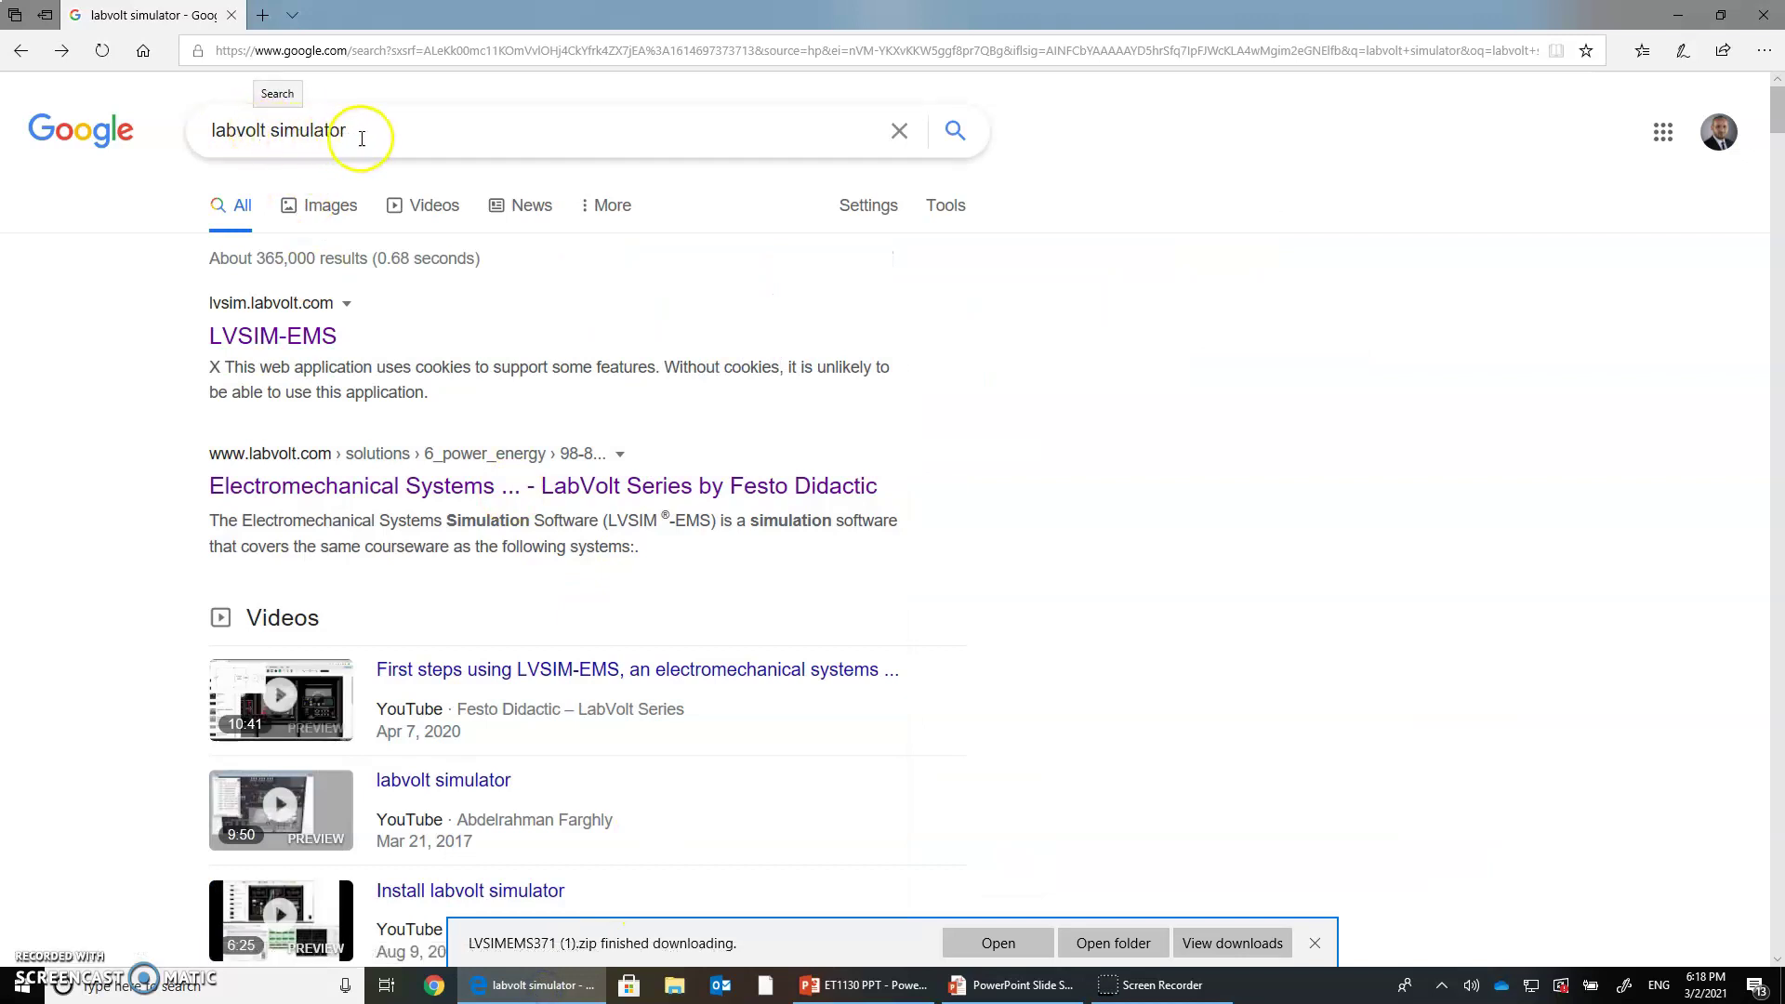
# - Open the labvolt.com LVSIM-EMS page at Downloads and cancel the duplicate 3.71.00 download
pyautogui.click(265, 458)
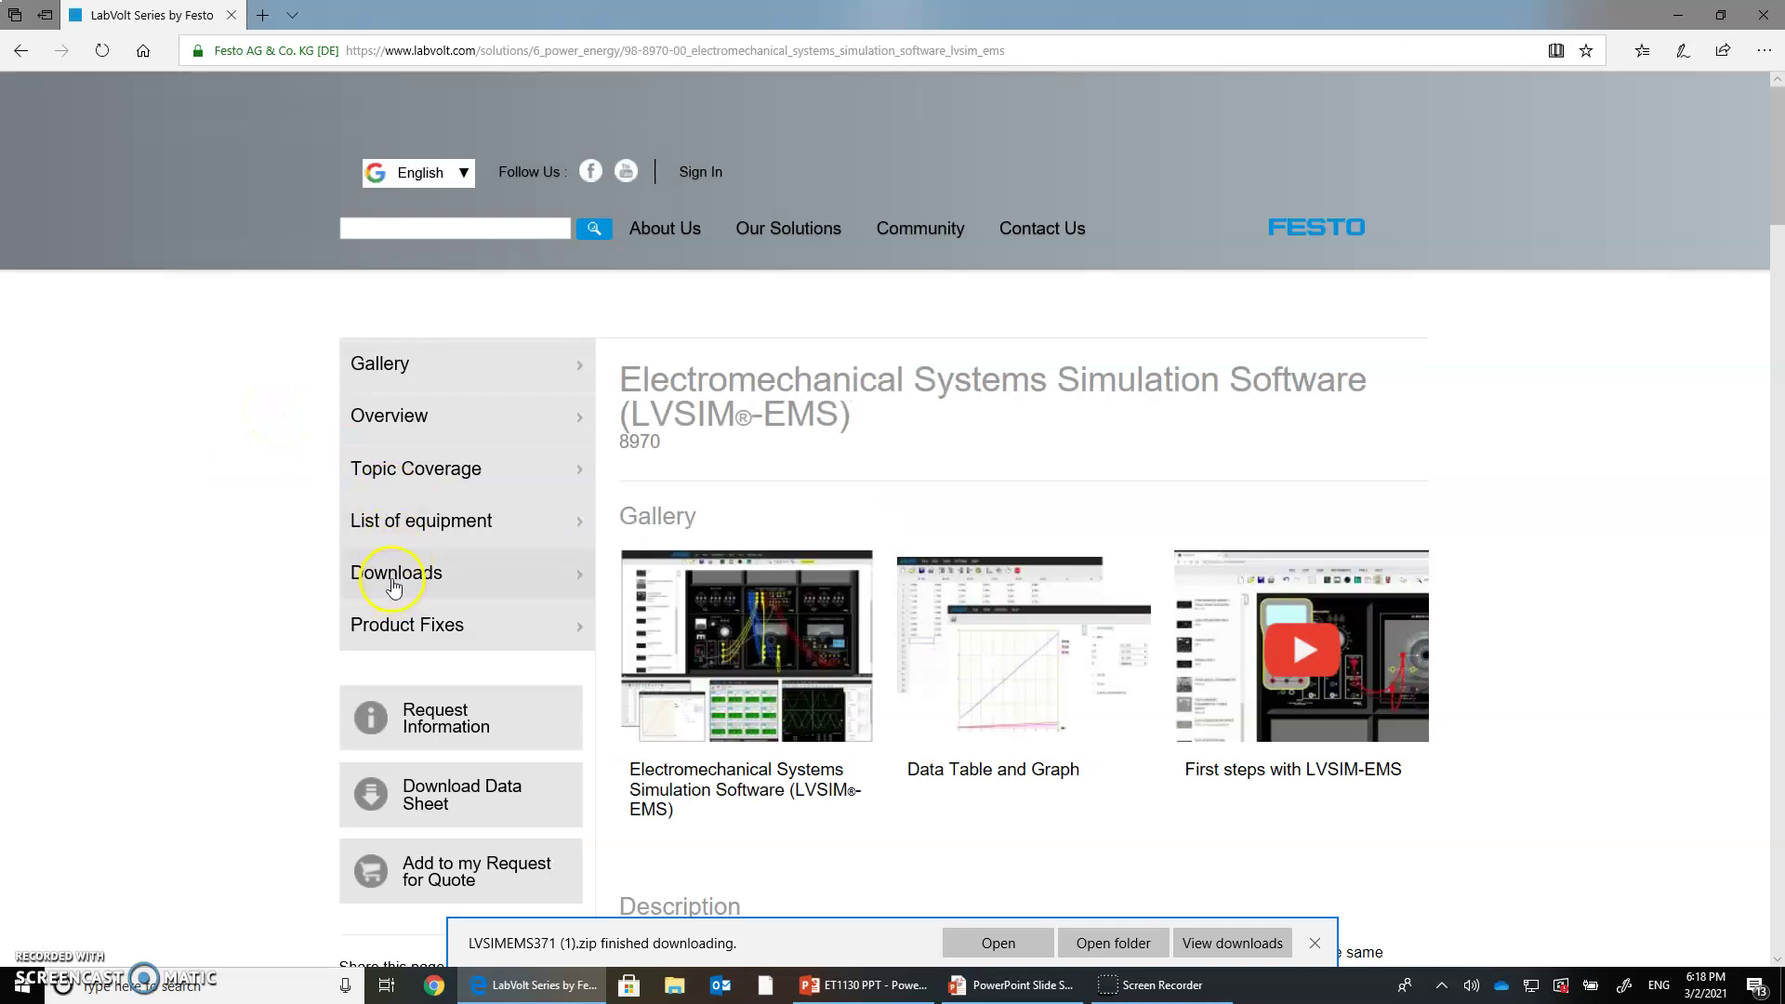
pyautogui.click(398, 574)
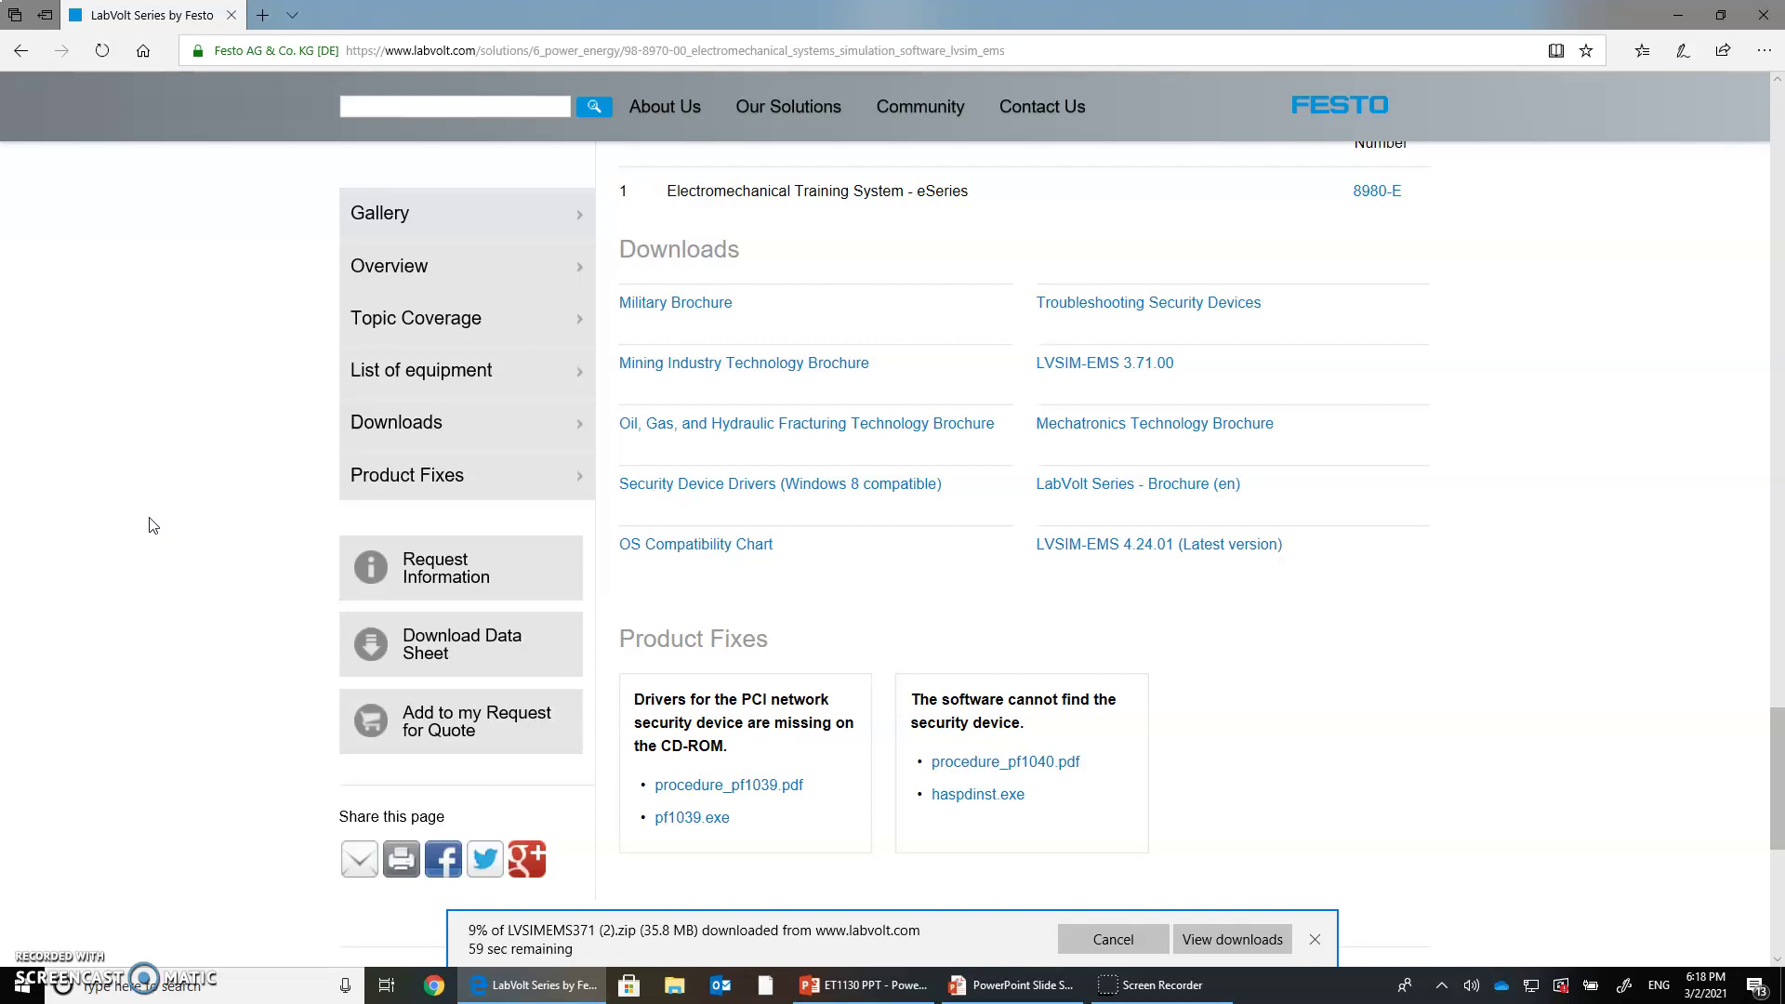
pyautogui.click(1113, 940)
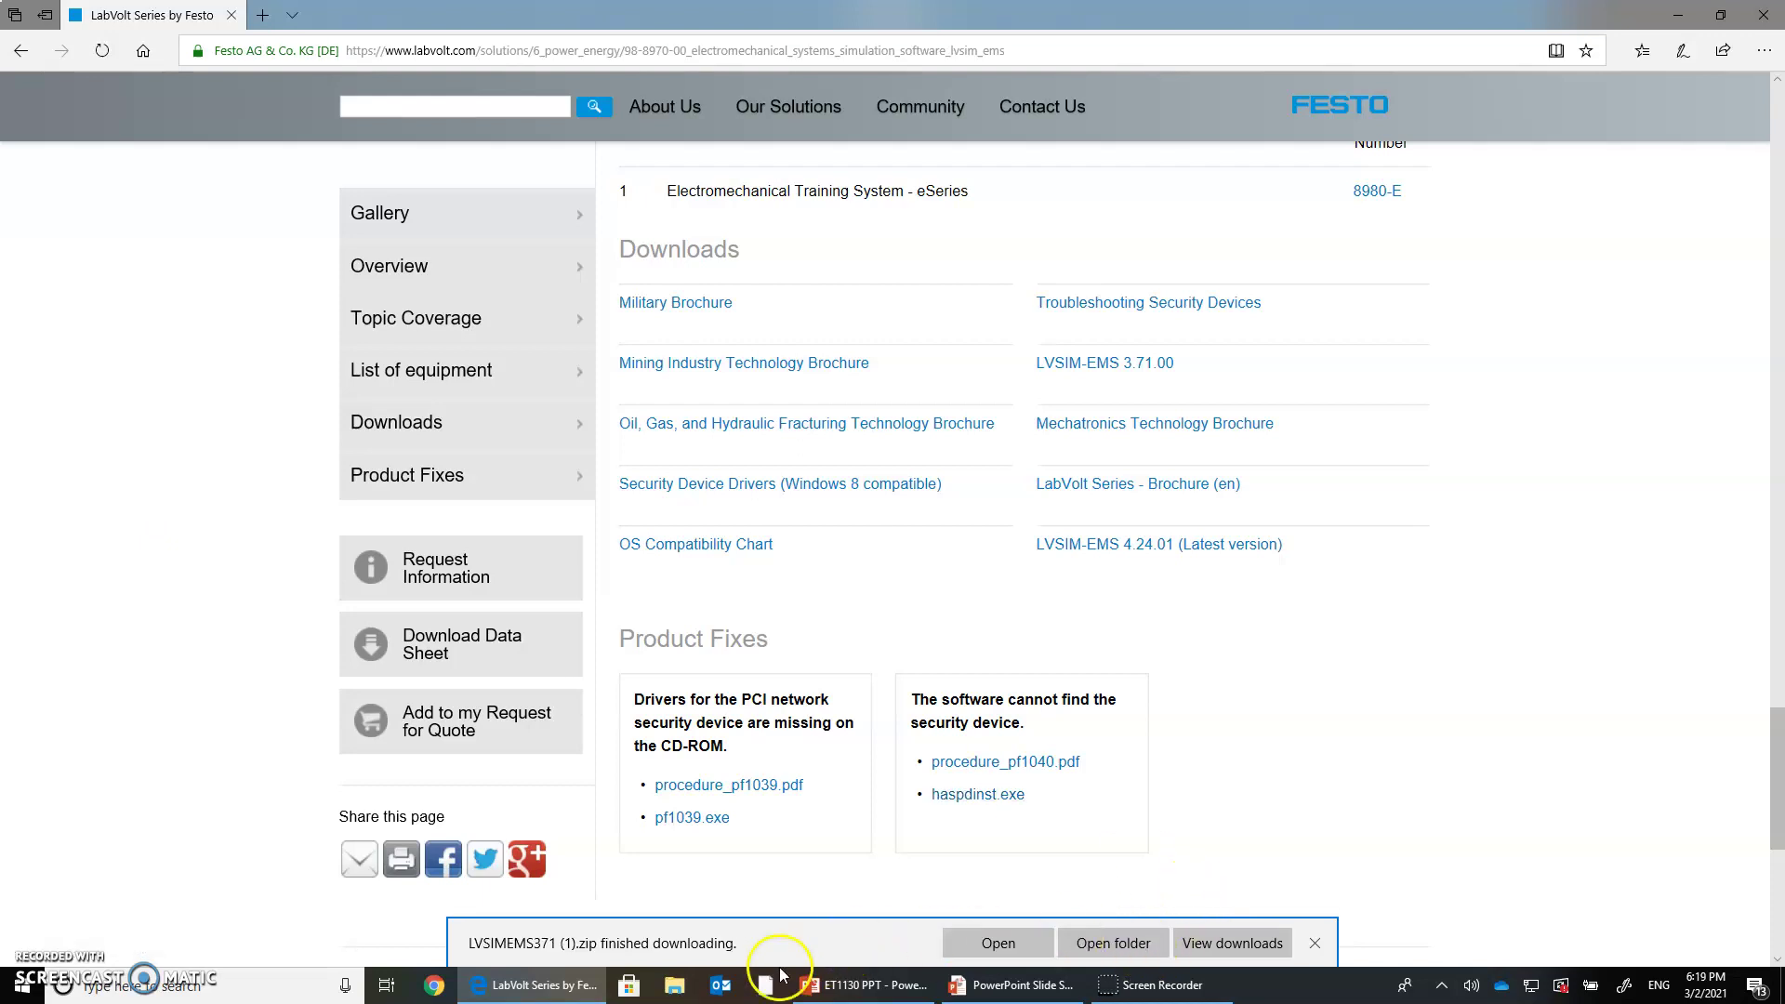
# - Search Windows for 'lvvl' and launch the LVVL virtual lab app
pyautogui.click(246, 991)
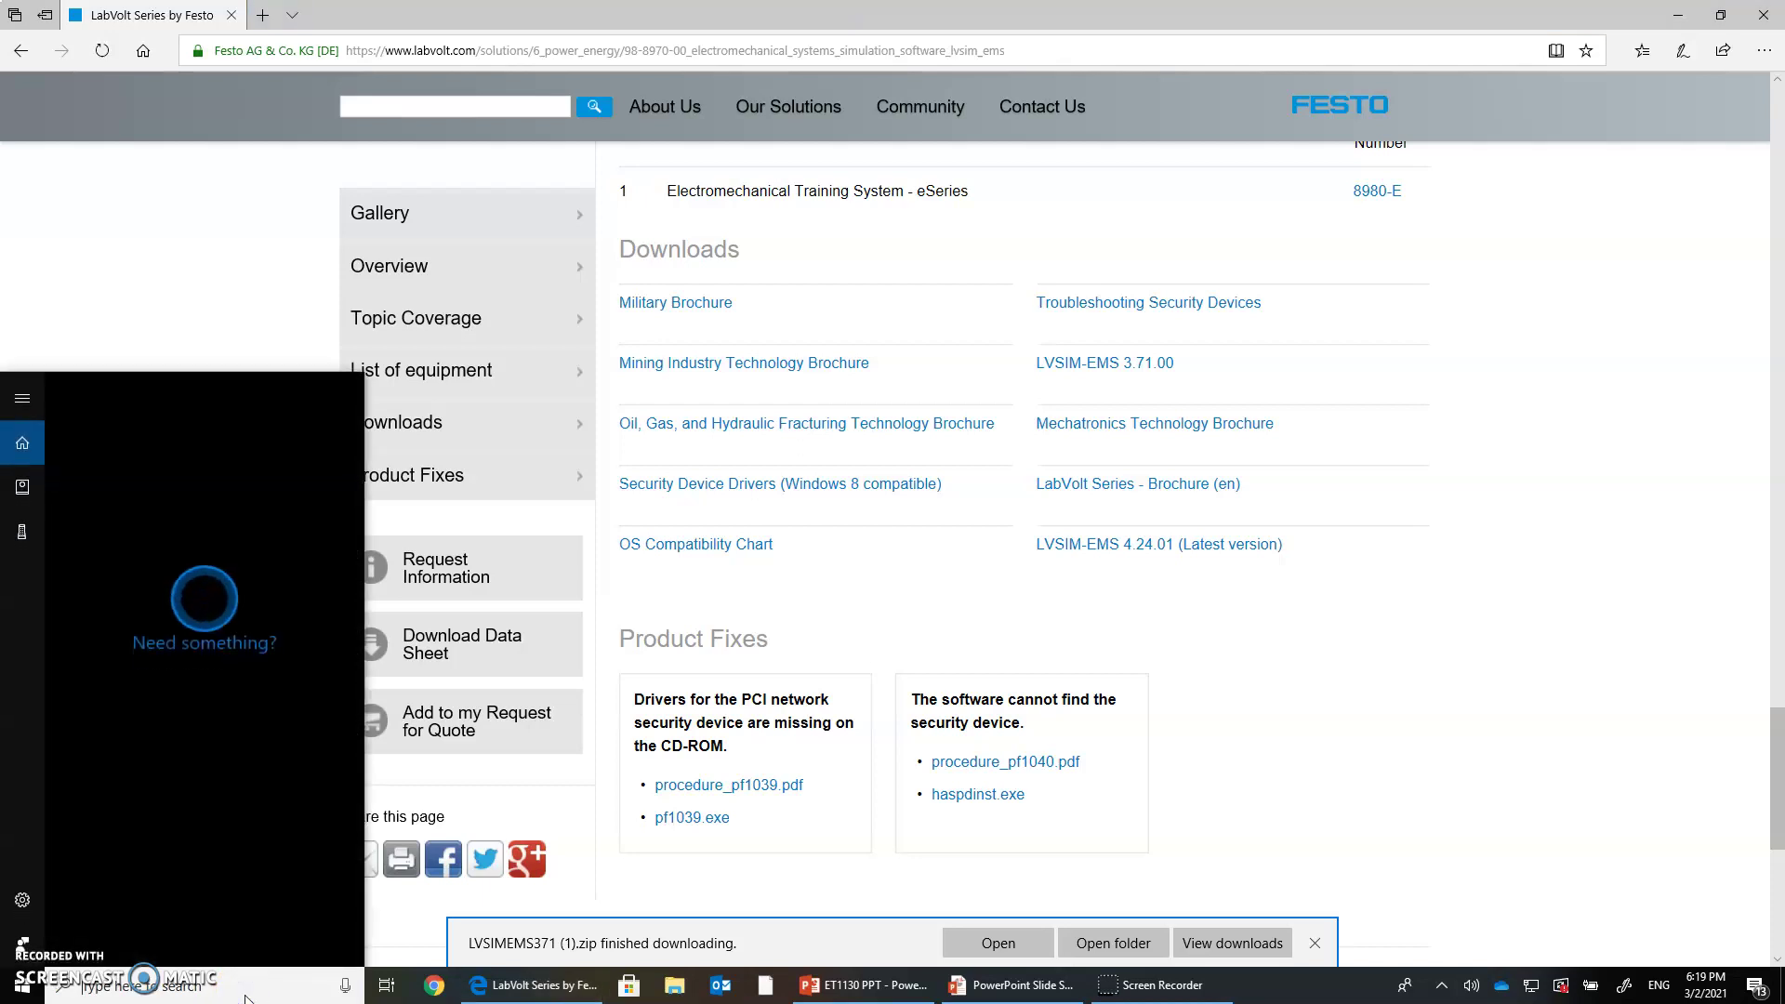
pyautogui.write('lv')
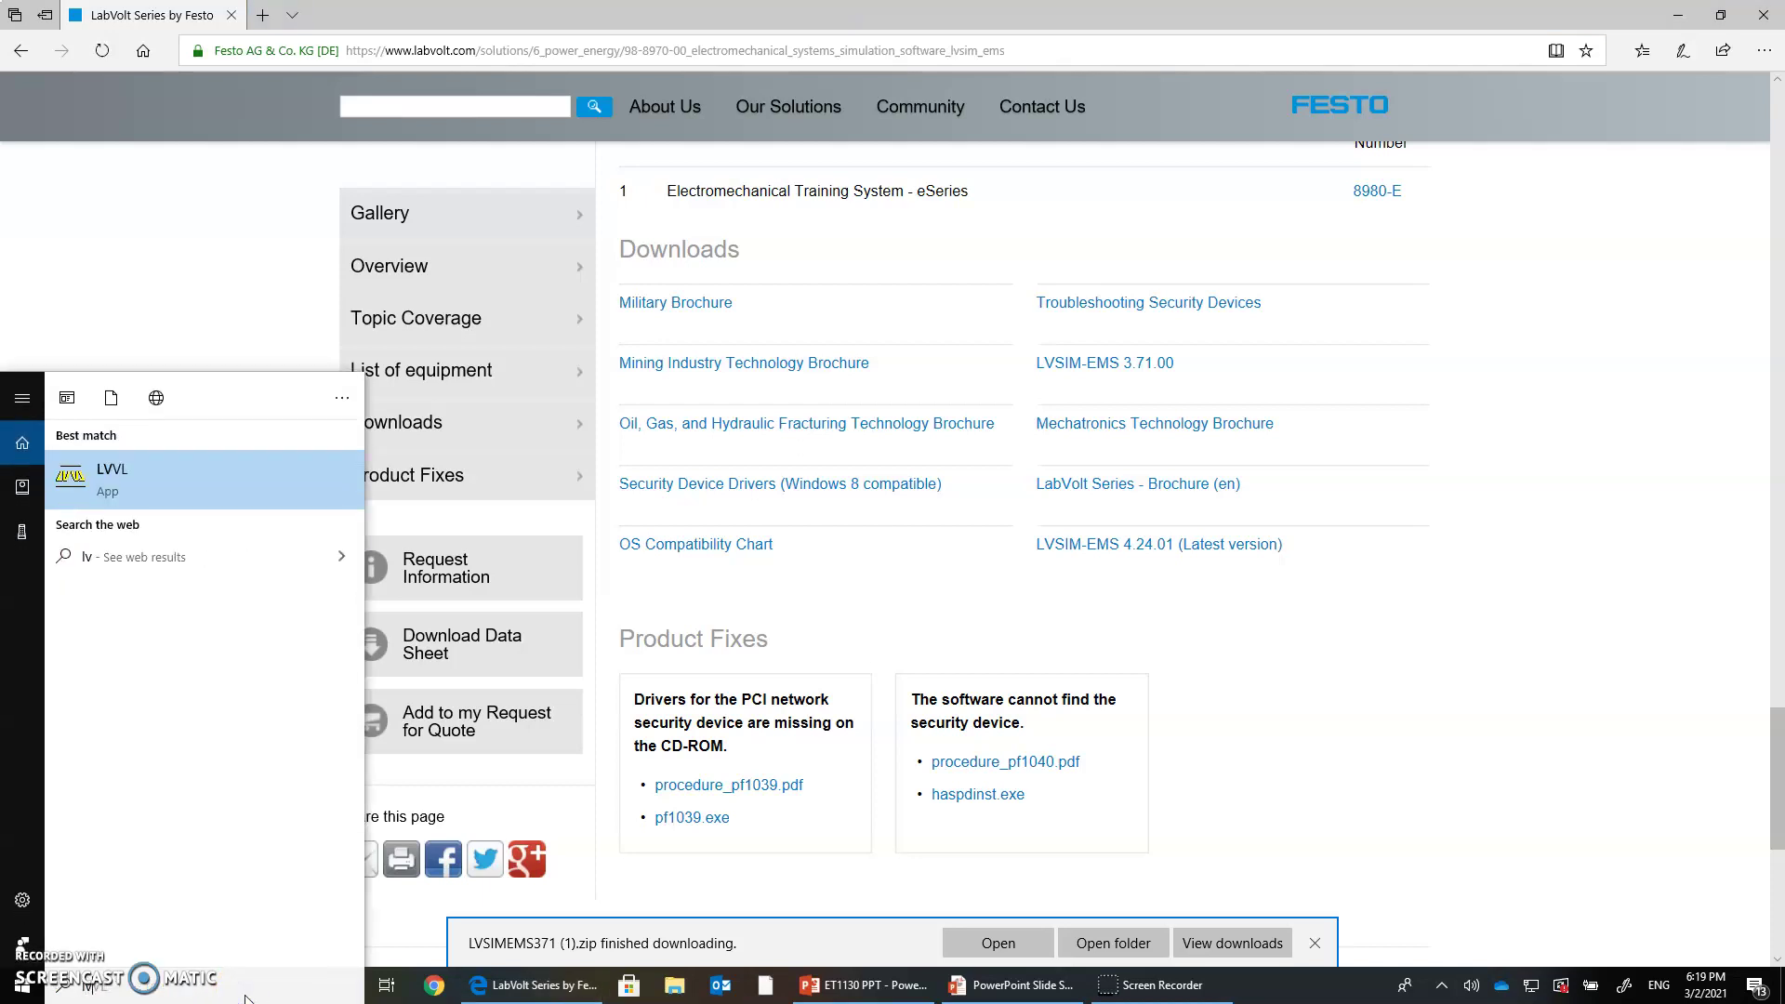
pyautogui.write('vl')
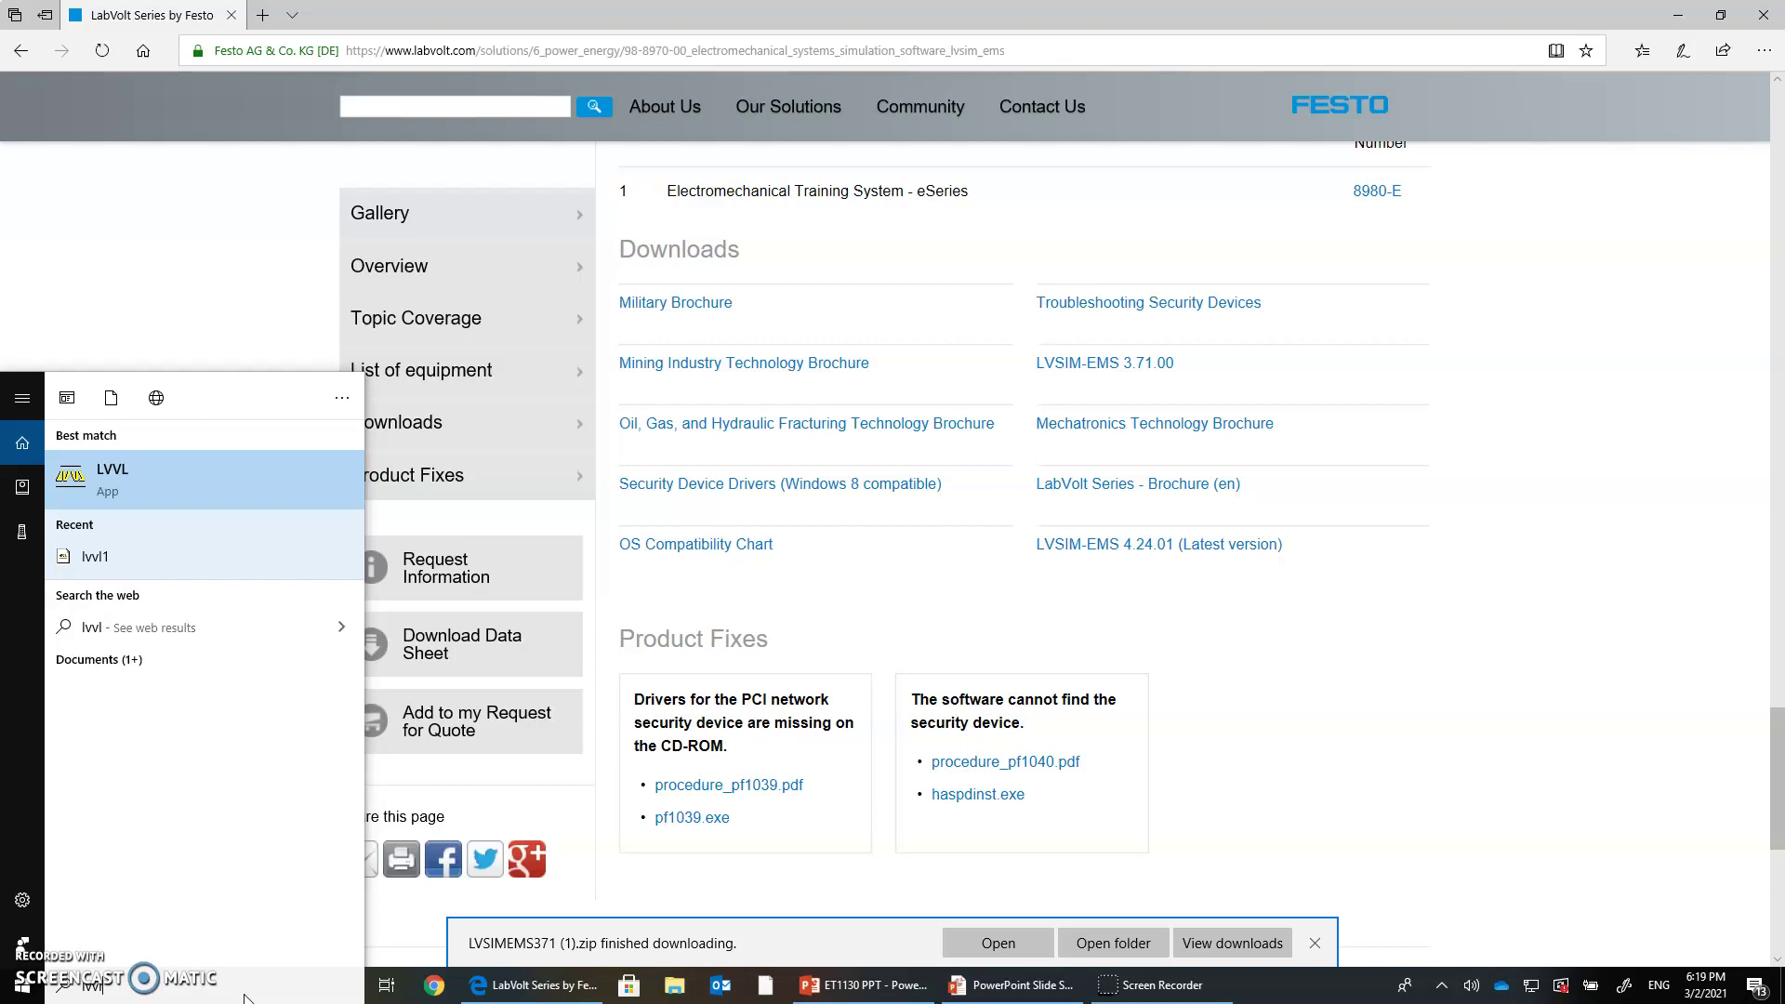
pyautogui.click(148, 480)
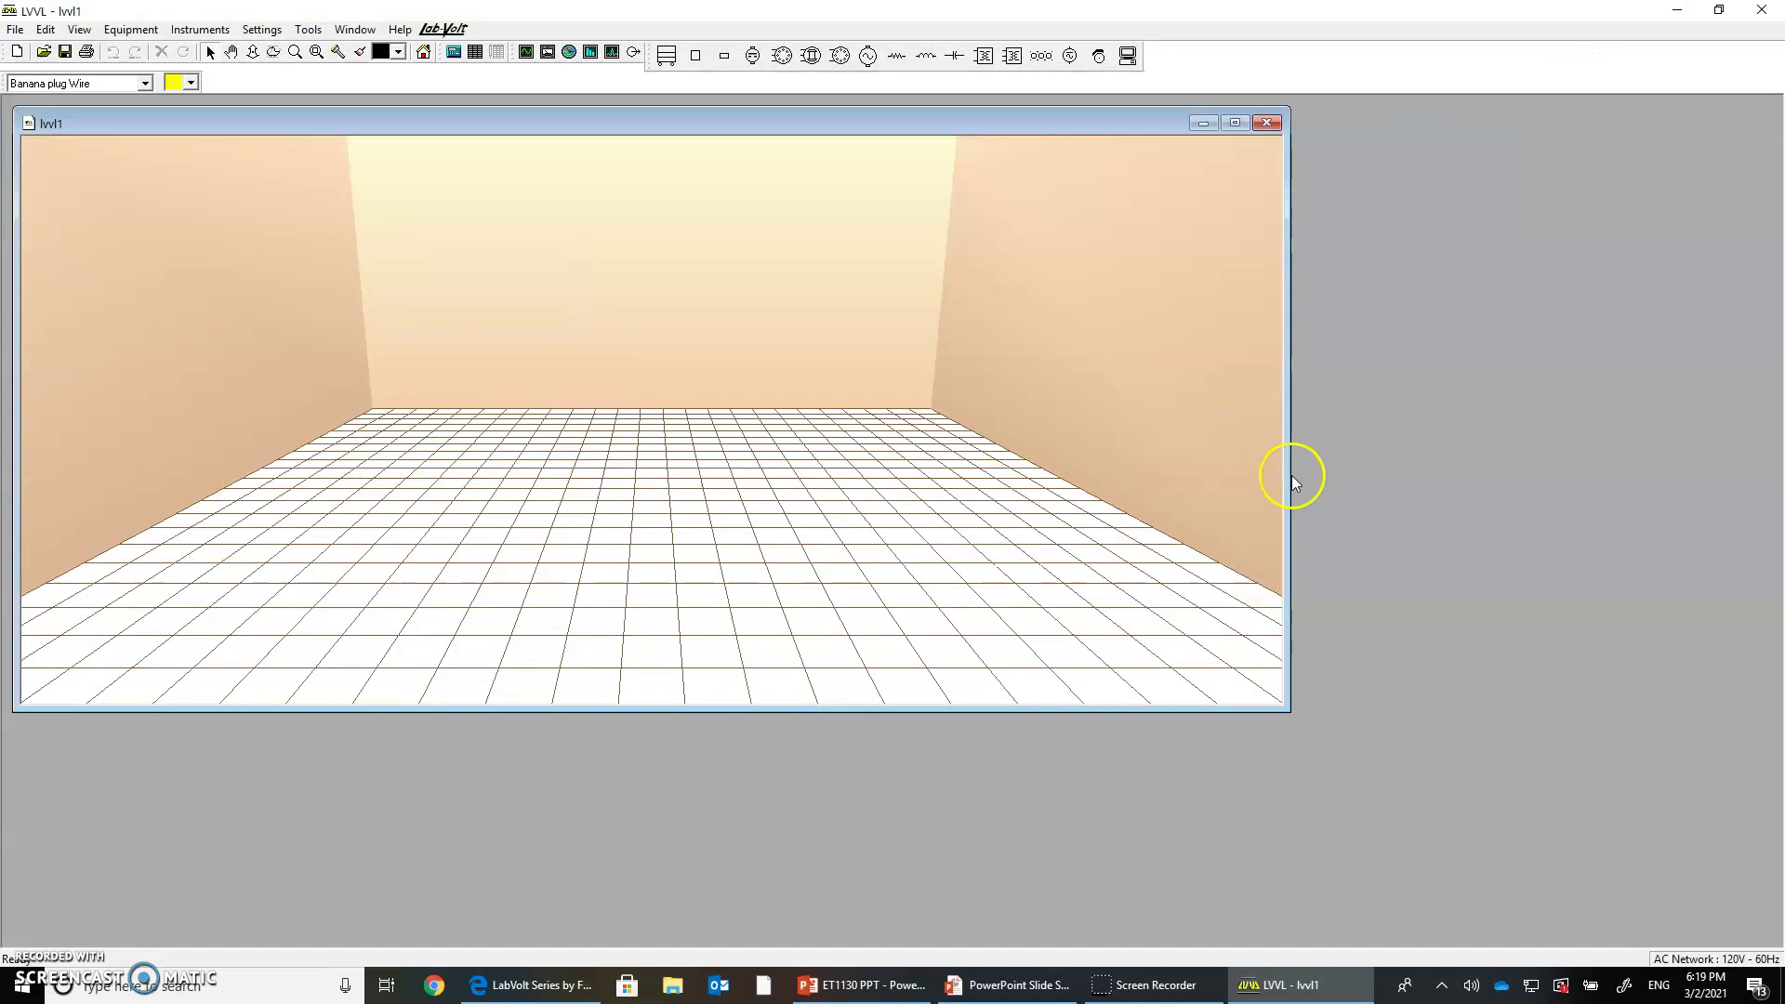
# - Resize the lvvl1 lab window: narrower, taller and extended slightly upward
pyautogui.moveTo(1289, 476); pyautogui.dragTo(1151, 458)
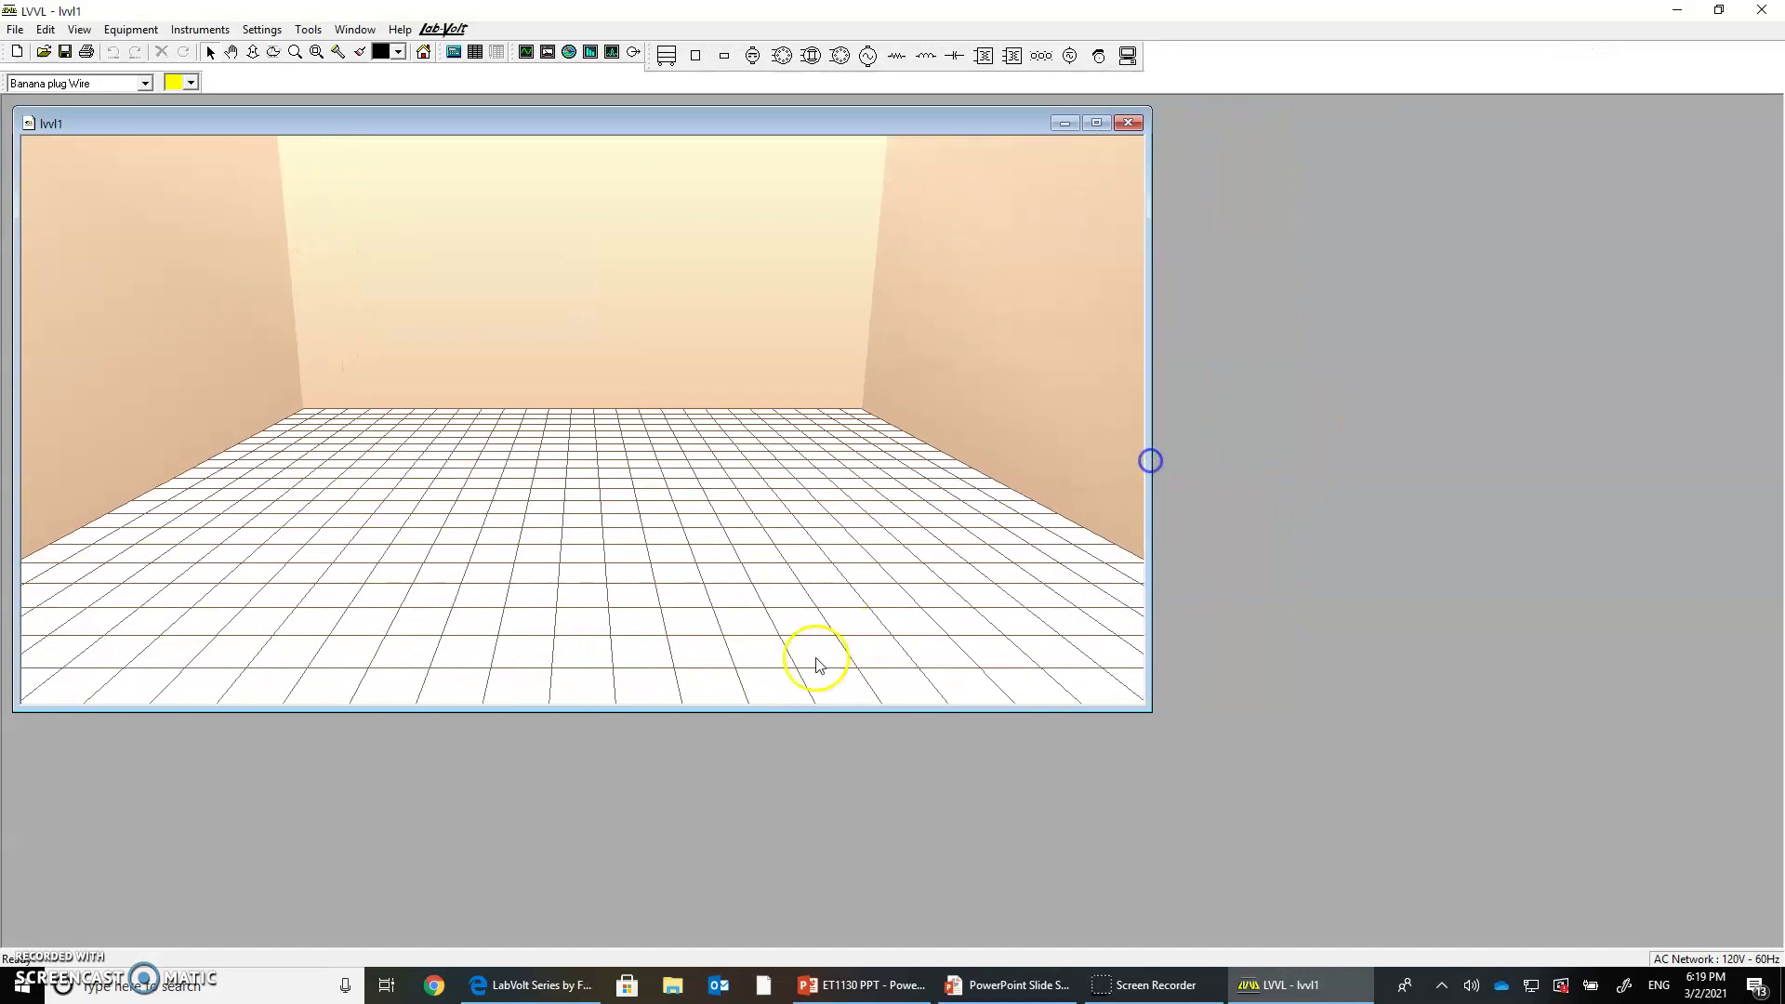
pyautogui.moveTo(825, 709); pyautogui.dragTo(815, 945)
pyautogui.moveTo(78, 111); pyautogui.dragTo(6, 139)
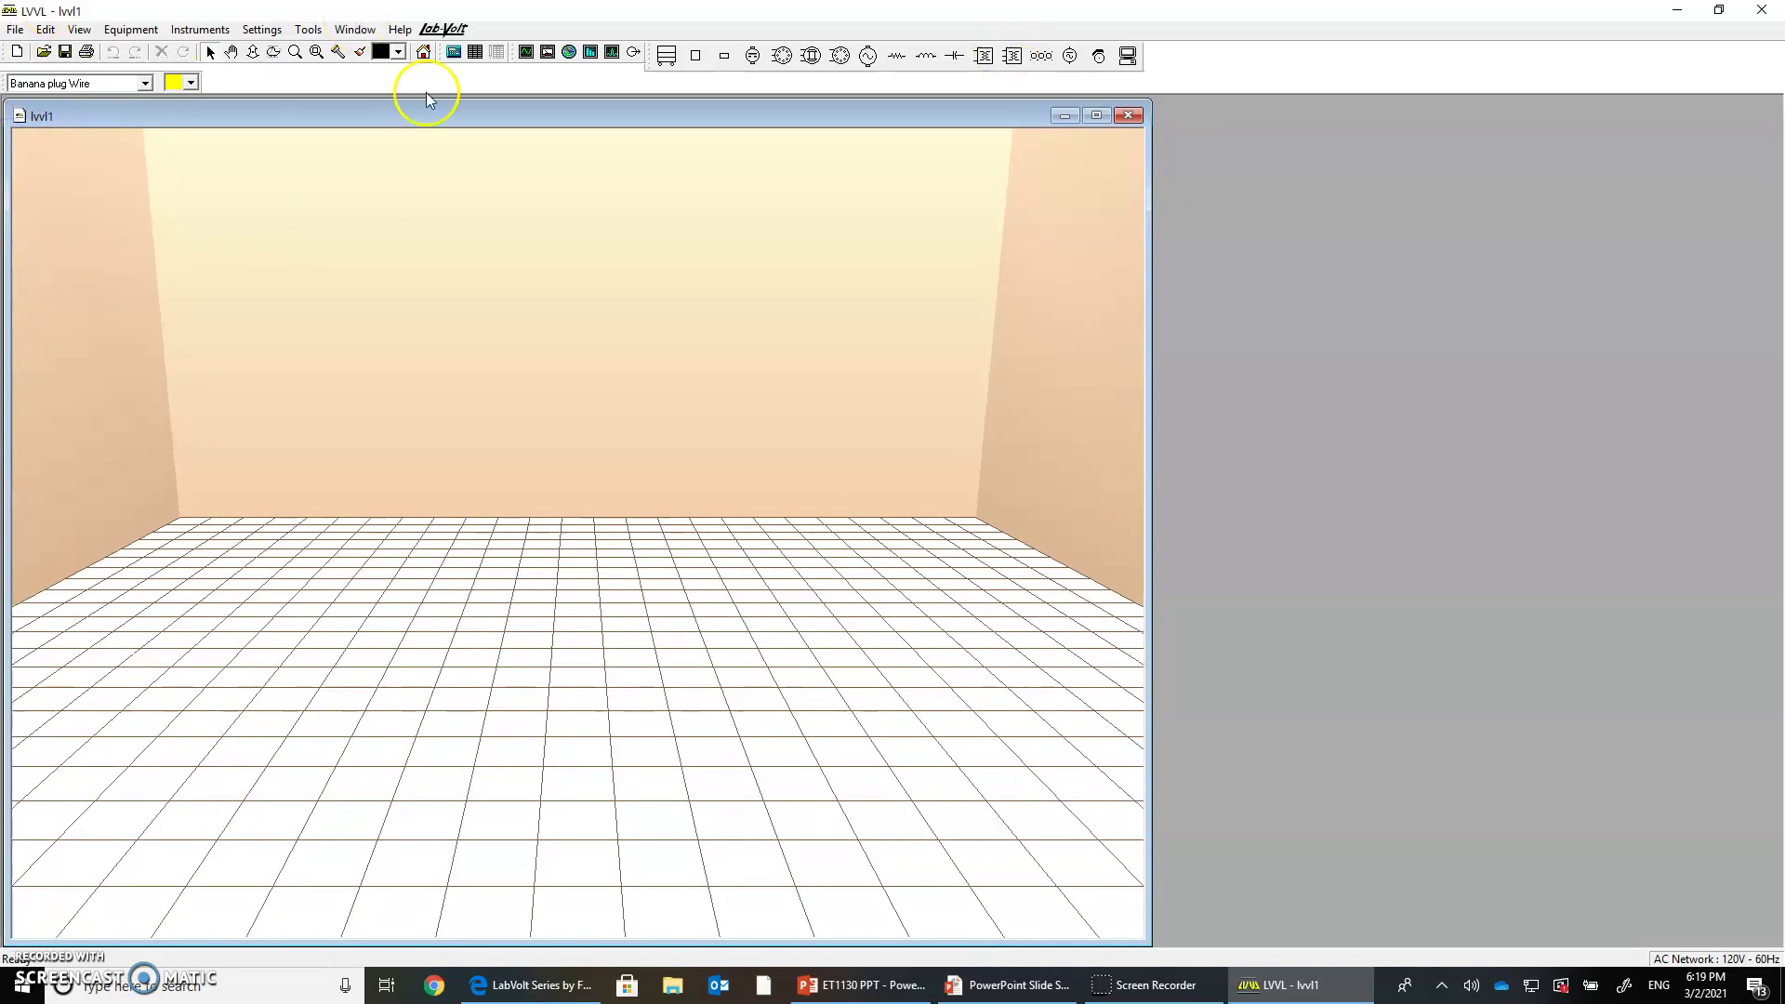
# - Place an 8110 Mobile Workstation in the room centre and zoom in on its front
pyautogui.click(667, 57)
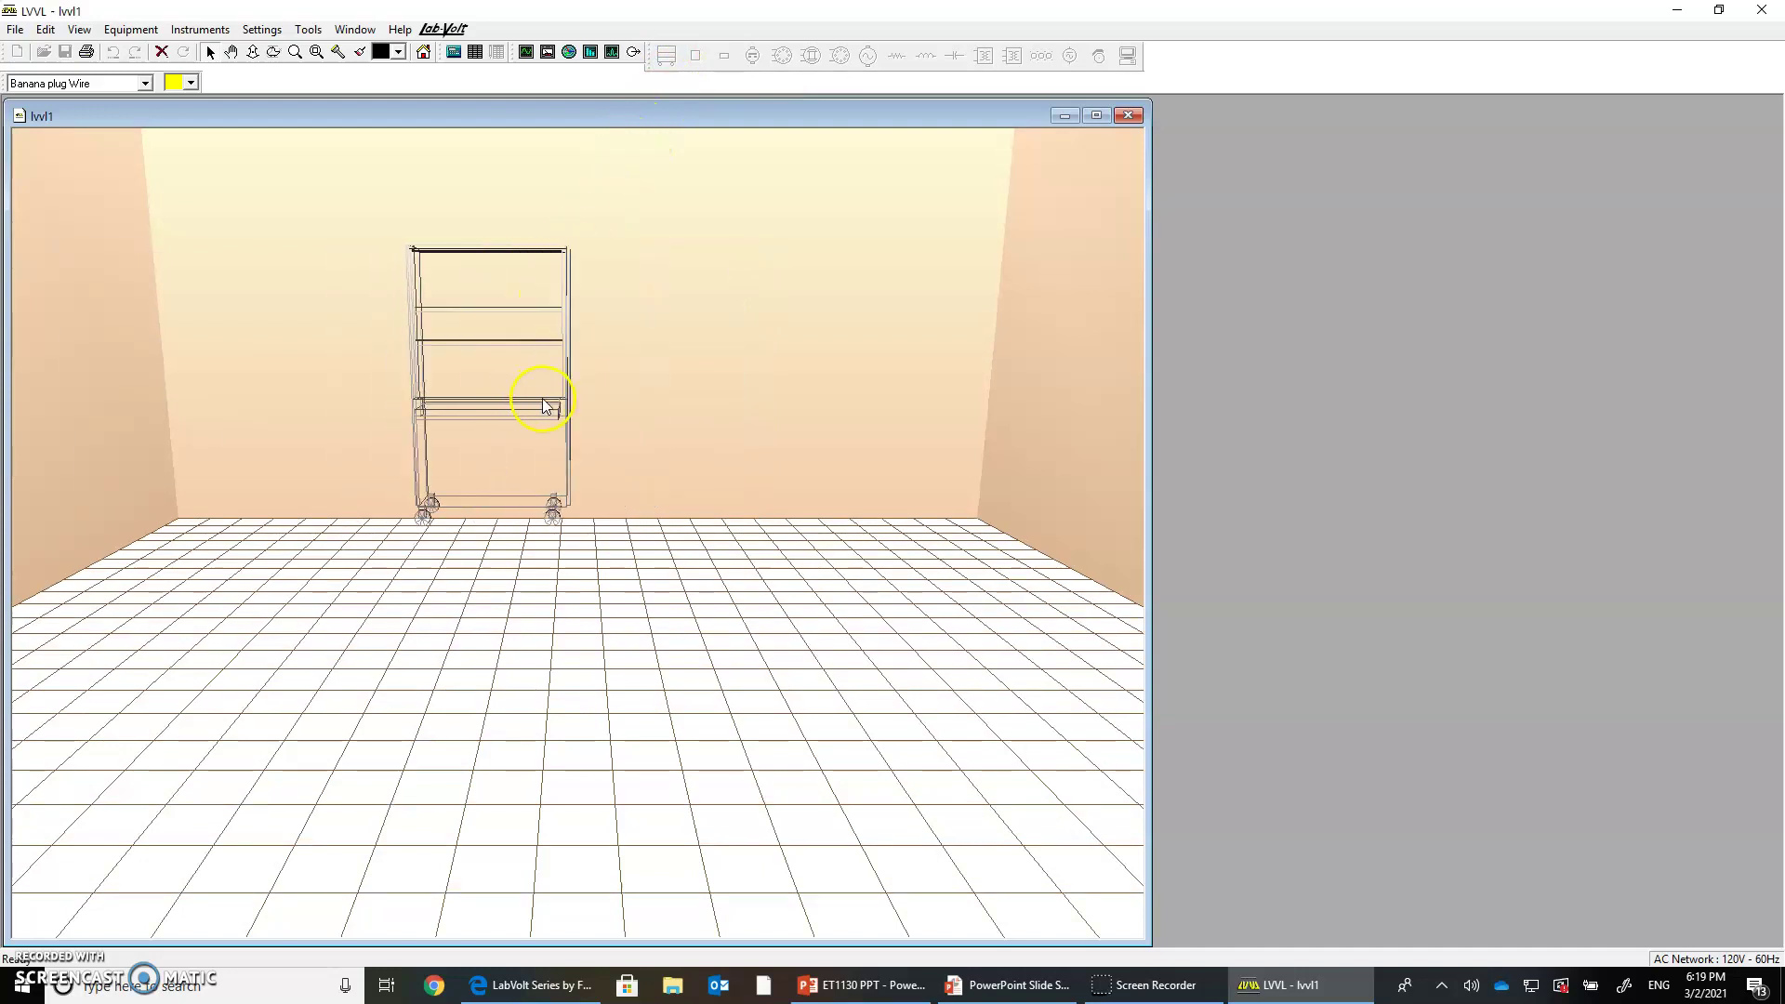
pyautogui.click(588, 407)
pyautogui.scroll(5, 542, 239)
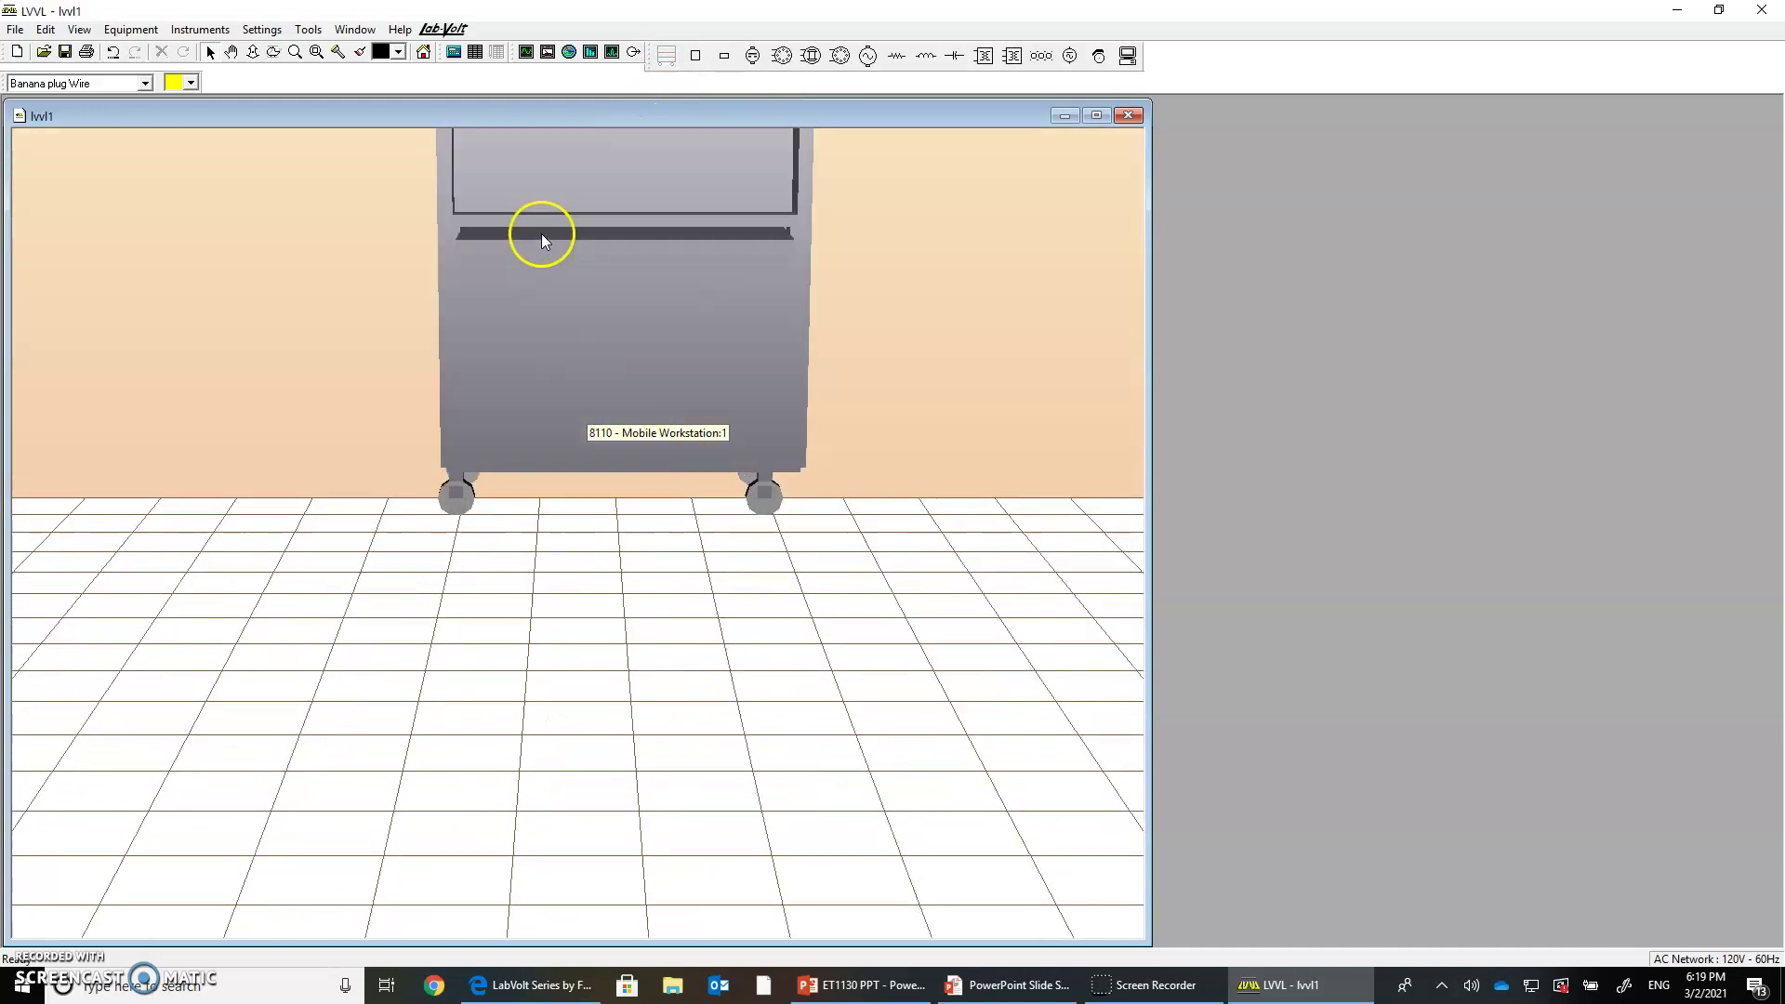
pyautogui.click(231, 52)
pyautogui.moveTo(583, 186); pyautogui.dragTo(602, 378)
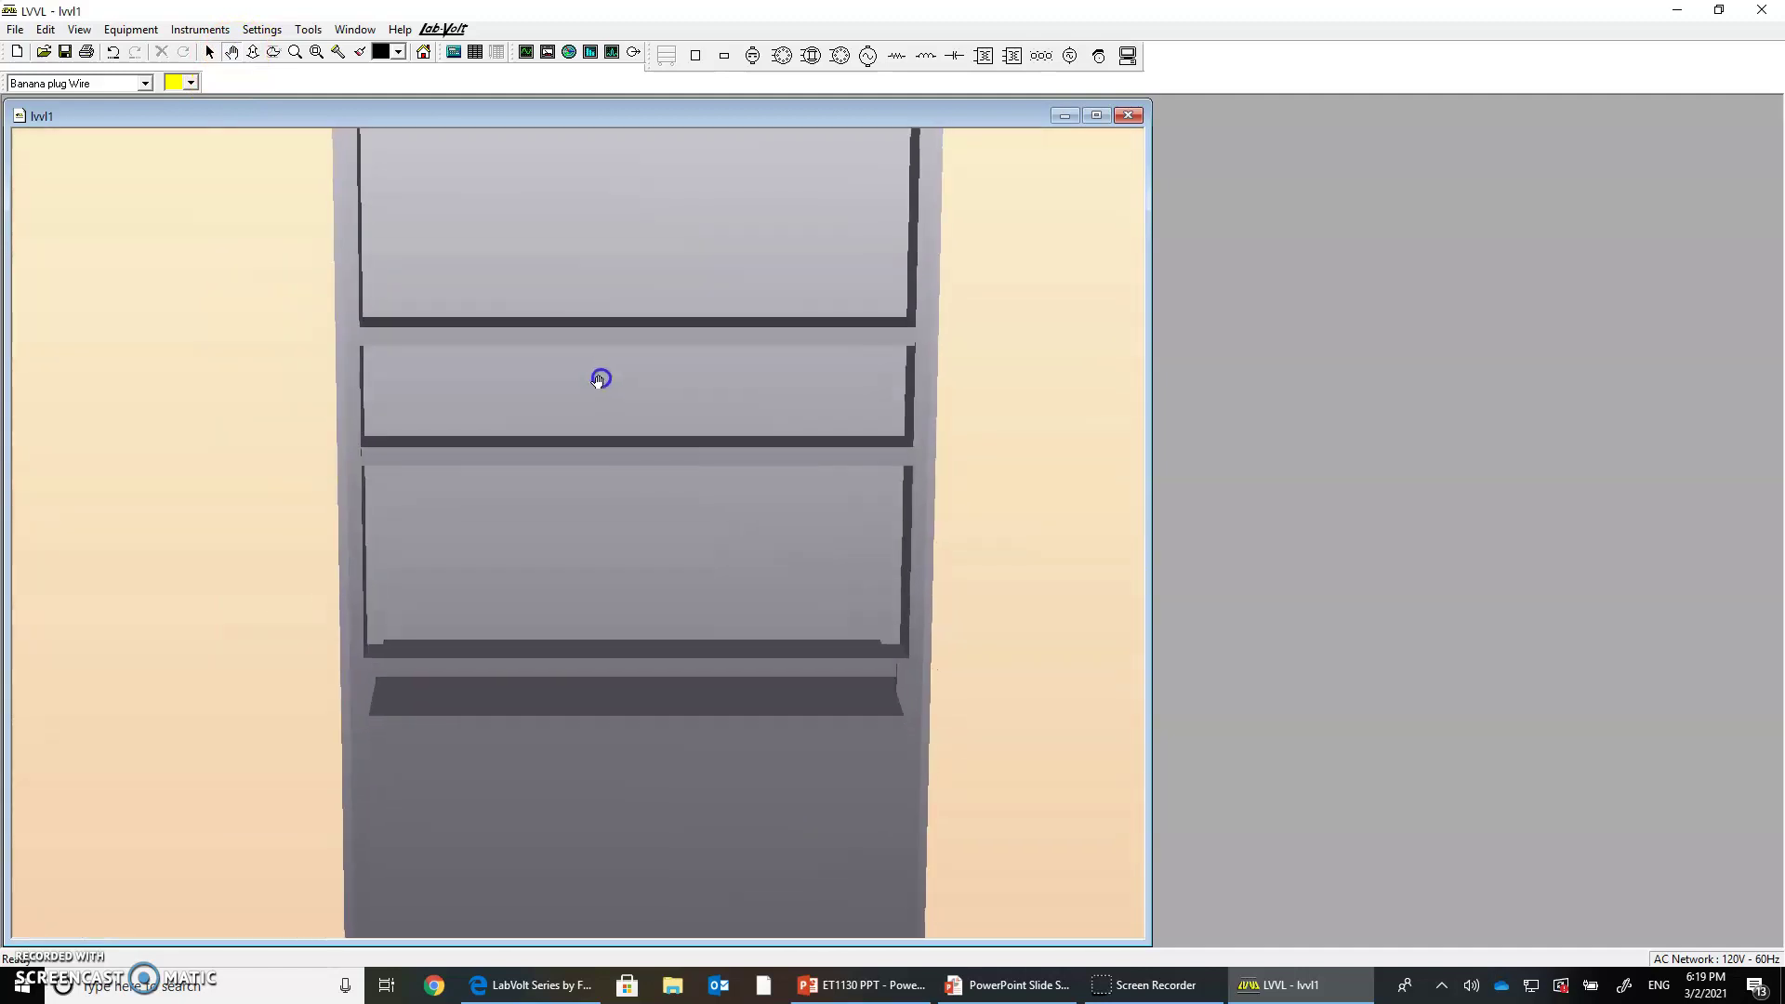
pyautogui.scroll(3, 526, 335)
pyautogui.scroll(1, 529, 335)
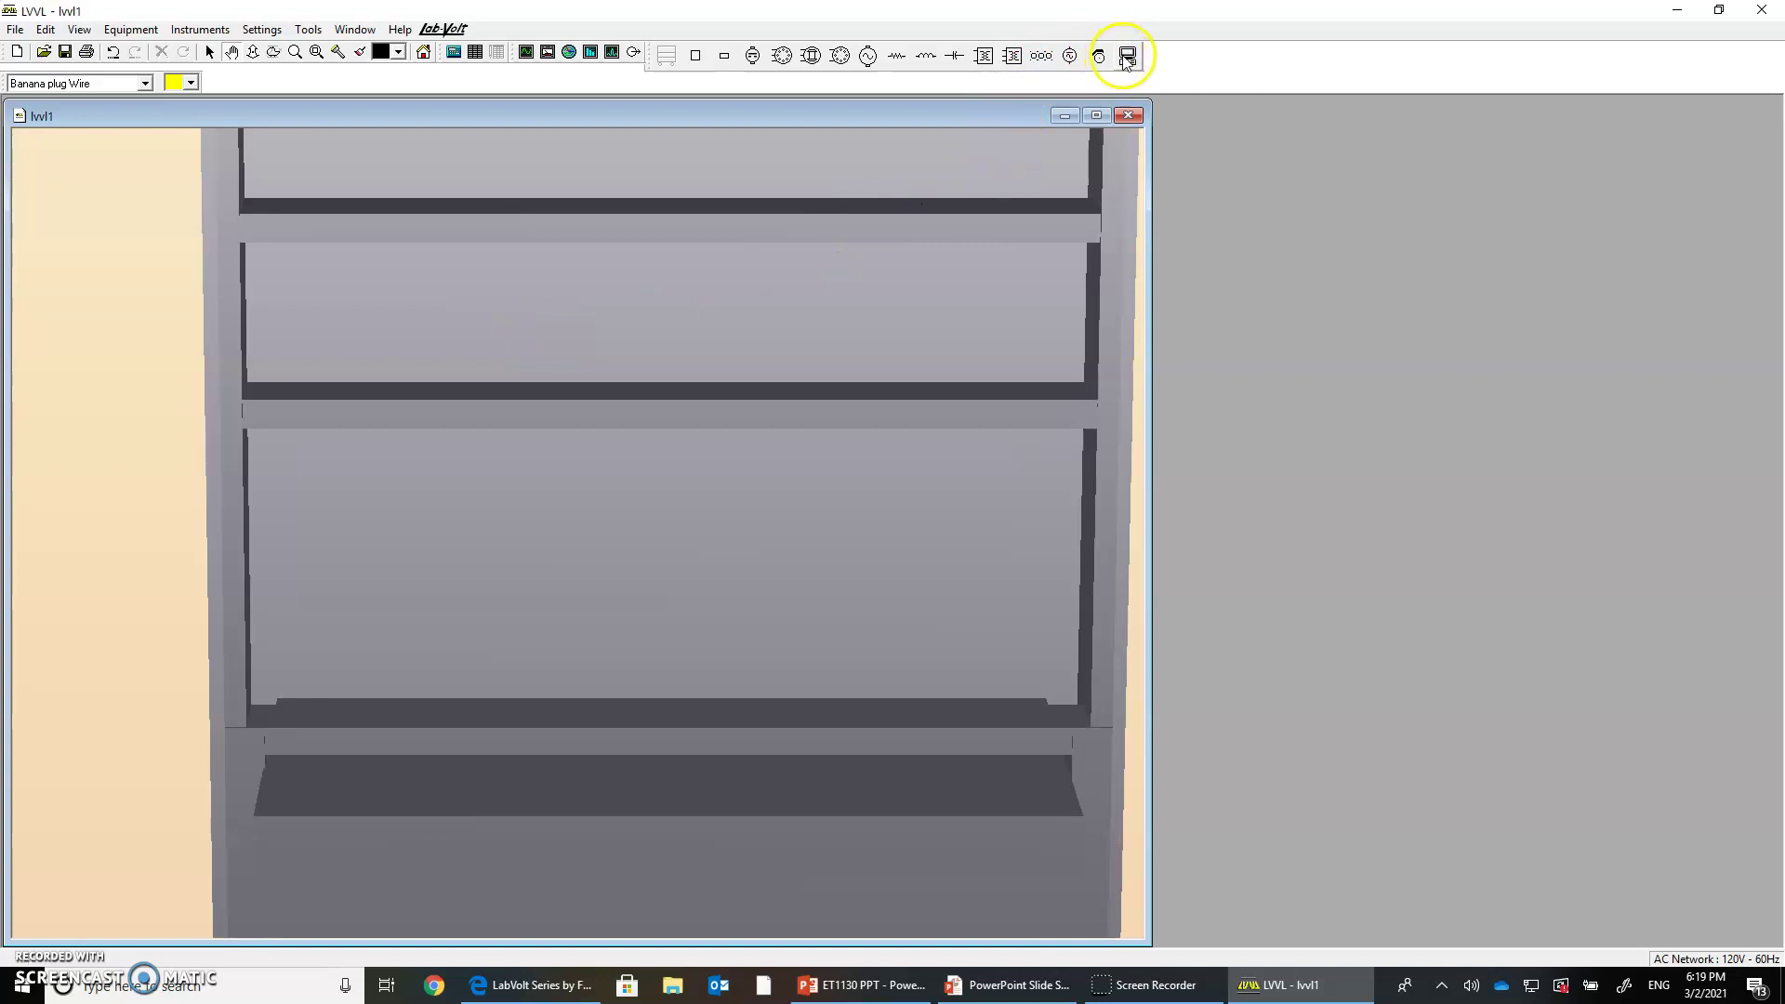
# - Mount Data Acquisition Interface top-left, Power Supply below, then Resistive and Inductive Loads alongside
pyautogui.click(1127, 62)
pyautogui.click(388, 279)
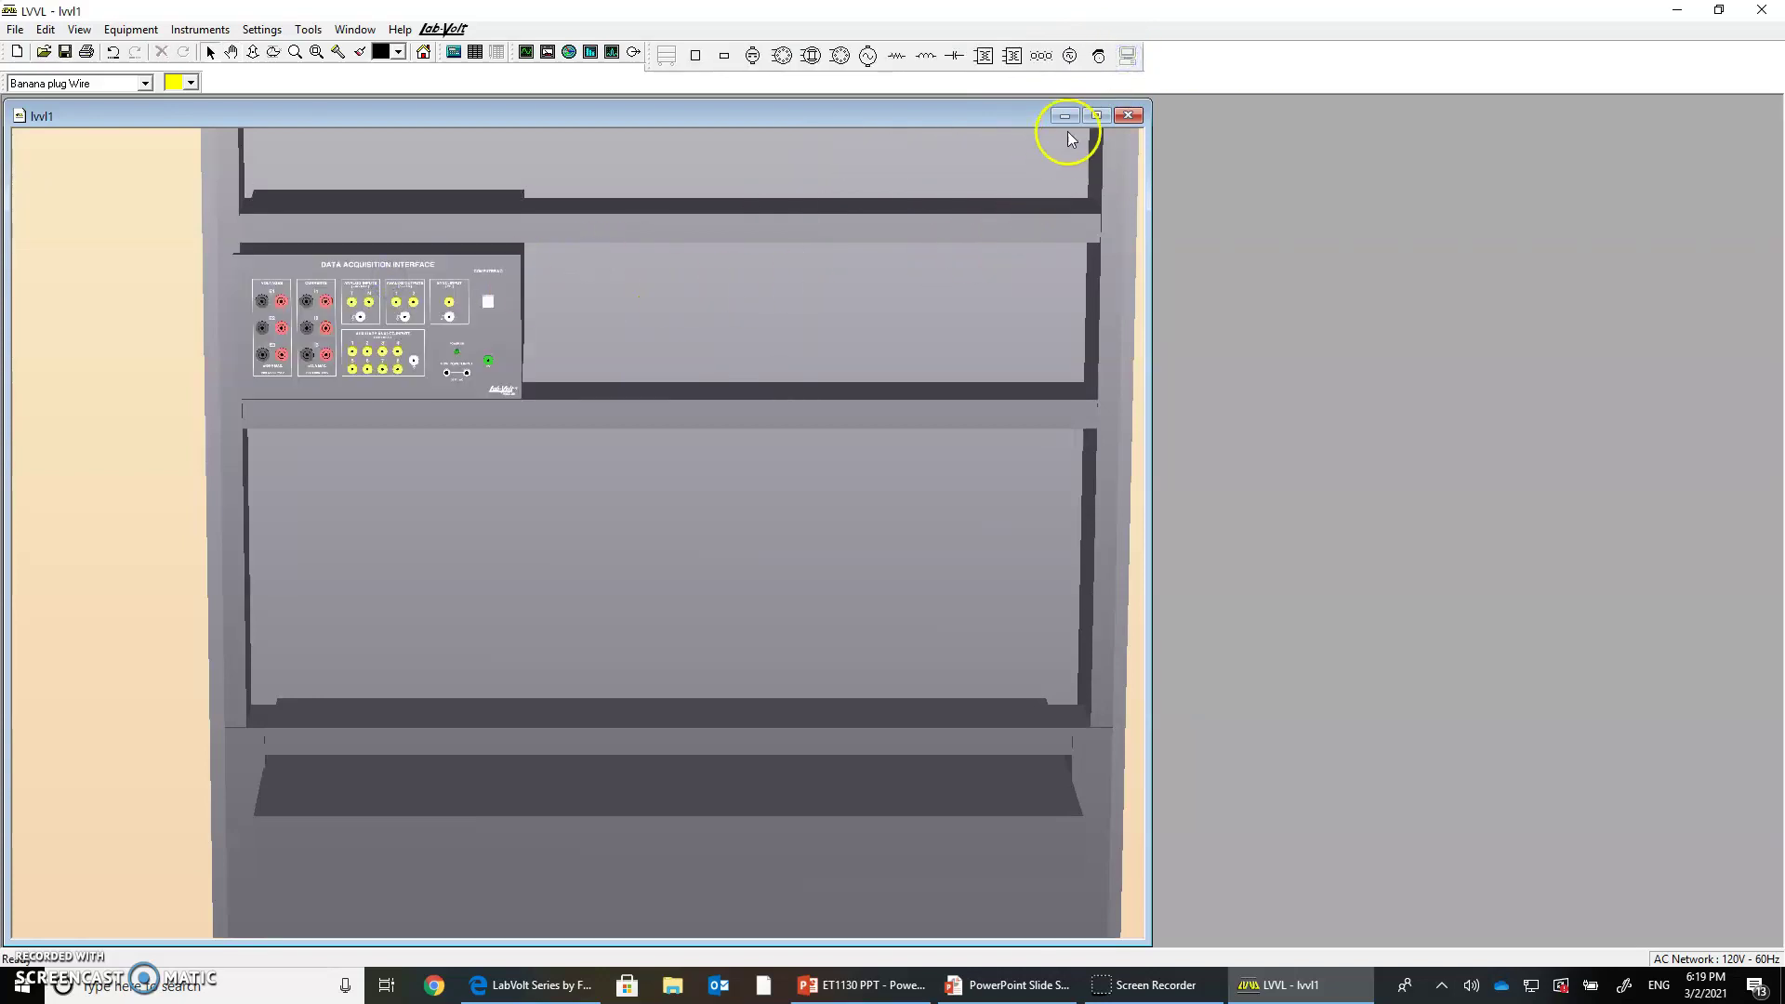
pyautogui.click(1070, 56)
pyautogui.click(406, 482)
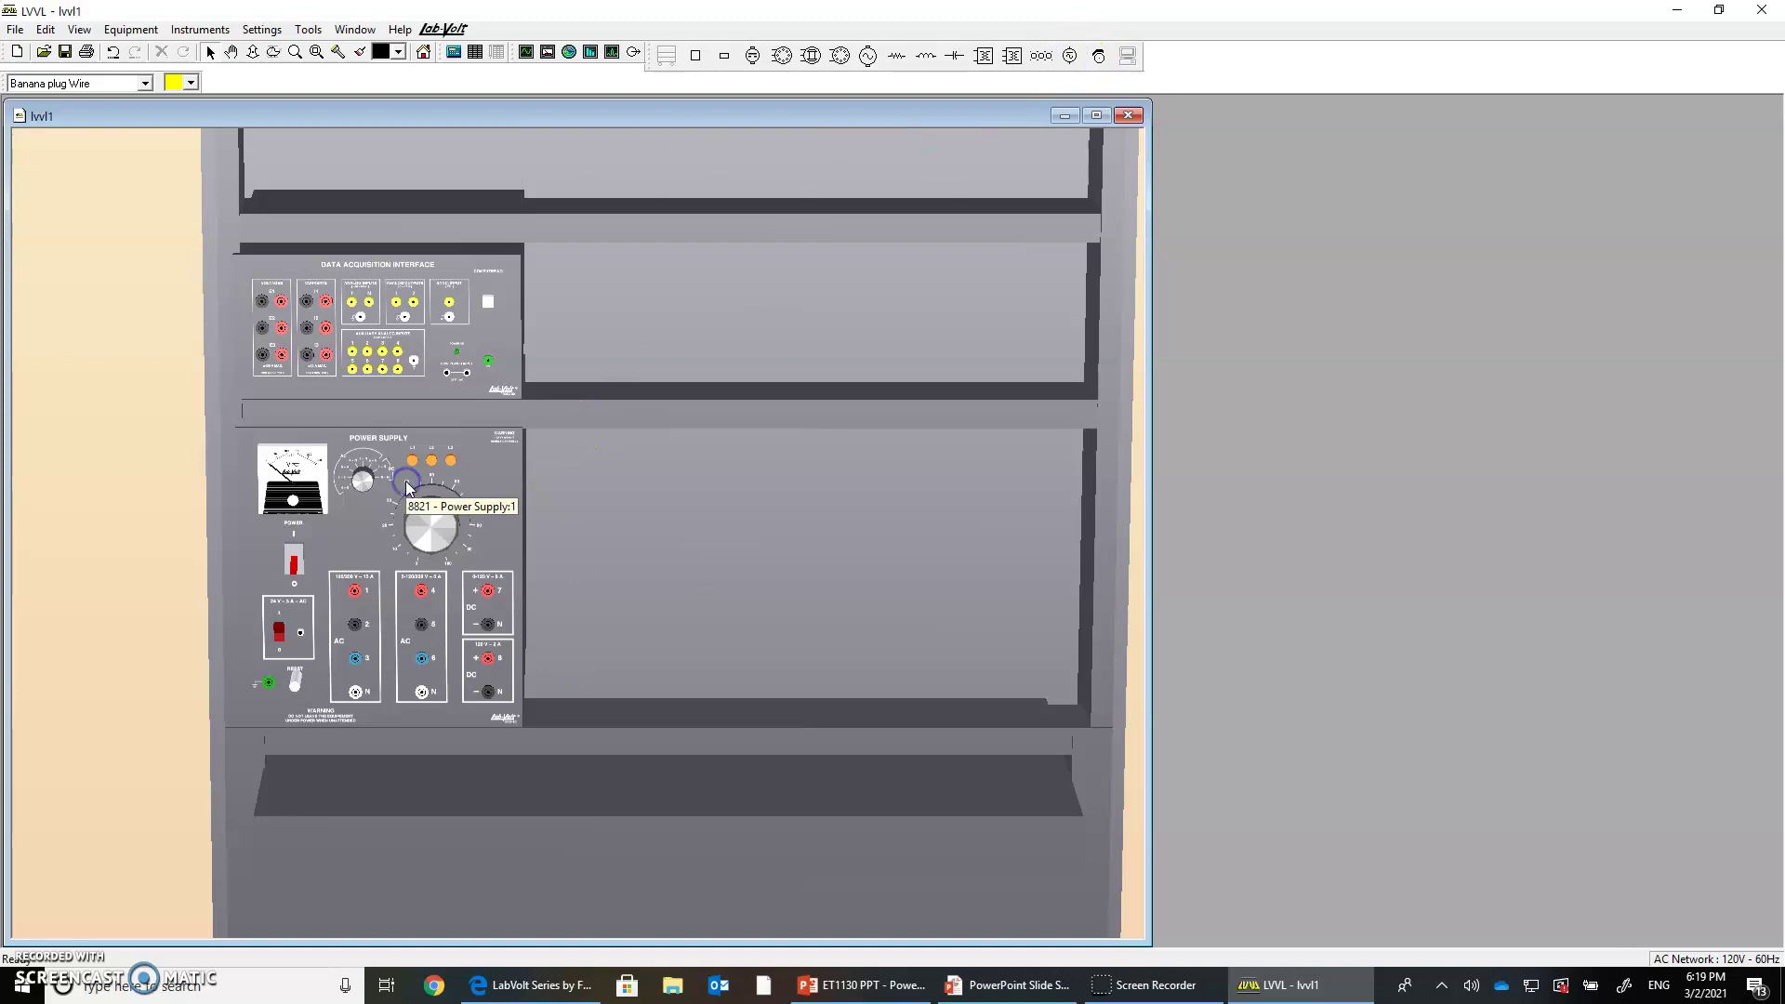
pyautogui.click(898, 57)
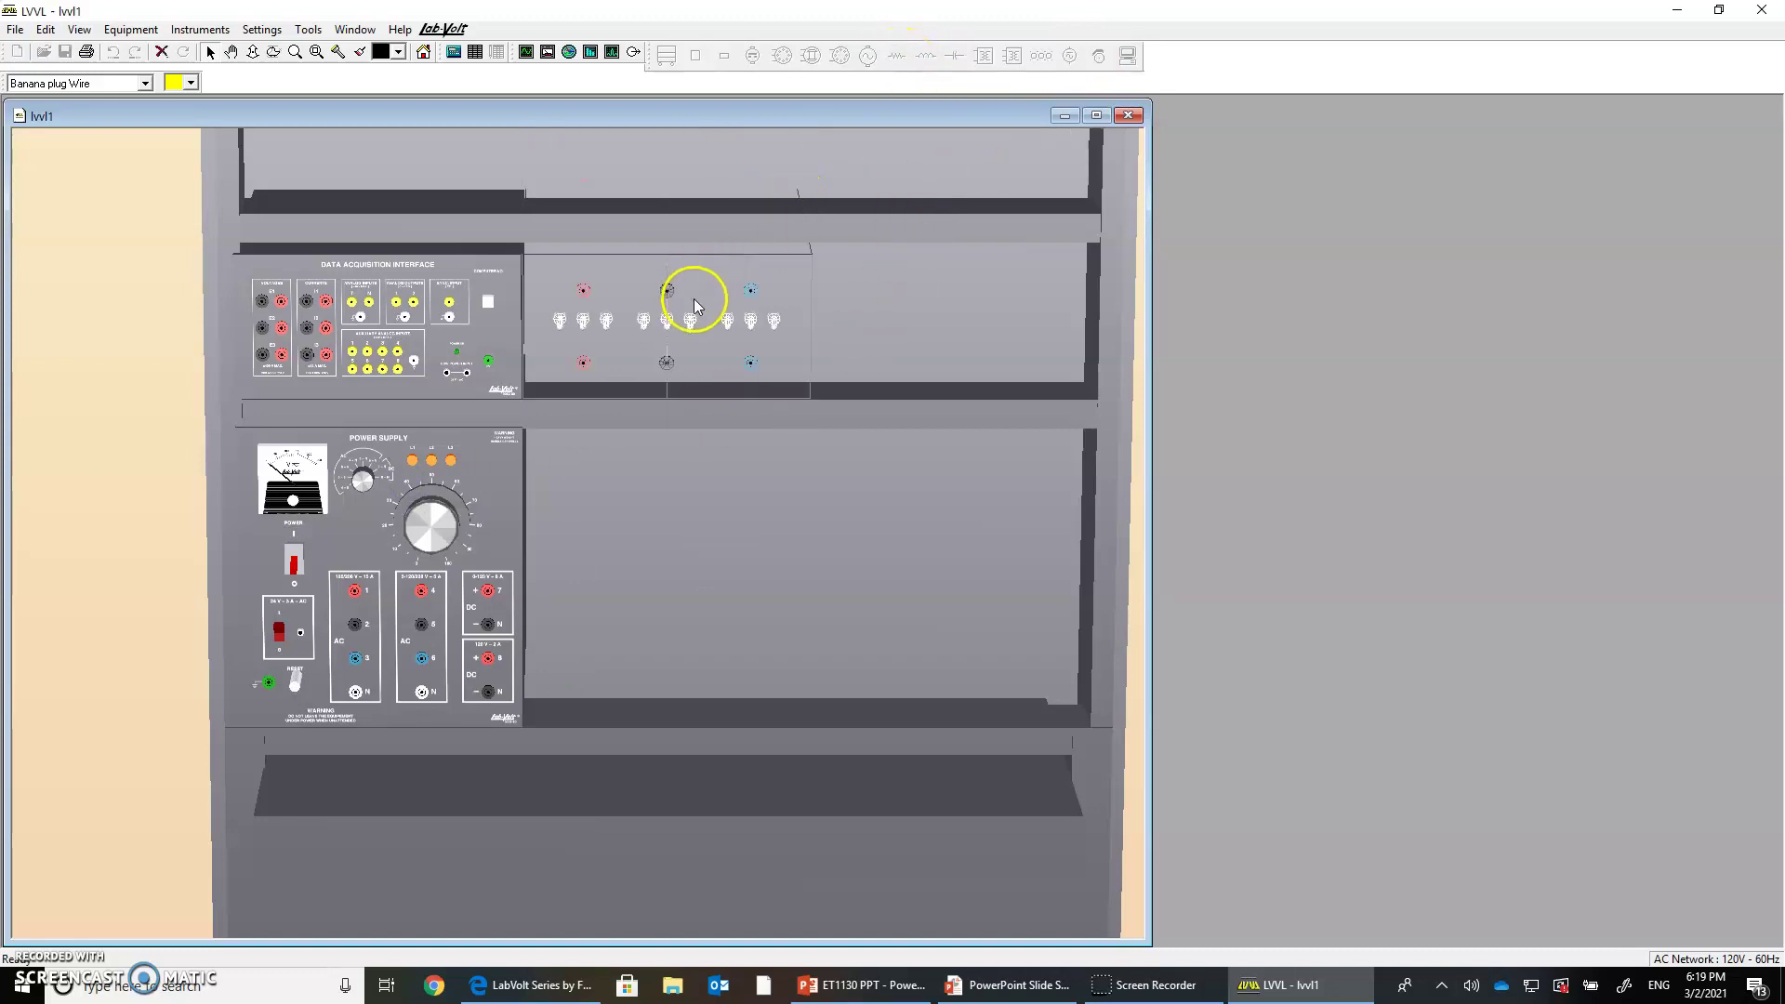
pyautogui.click(691, 301)
pyautogui.click(923, 61)
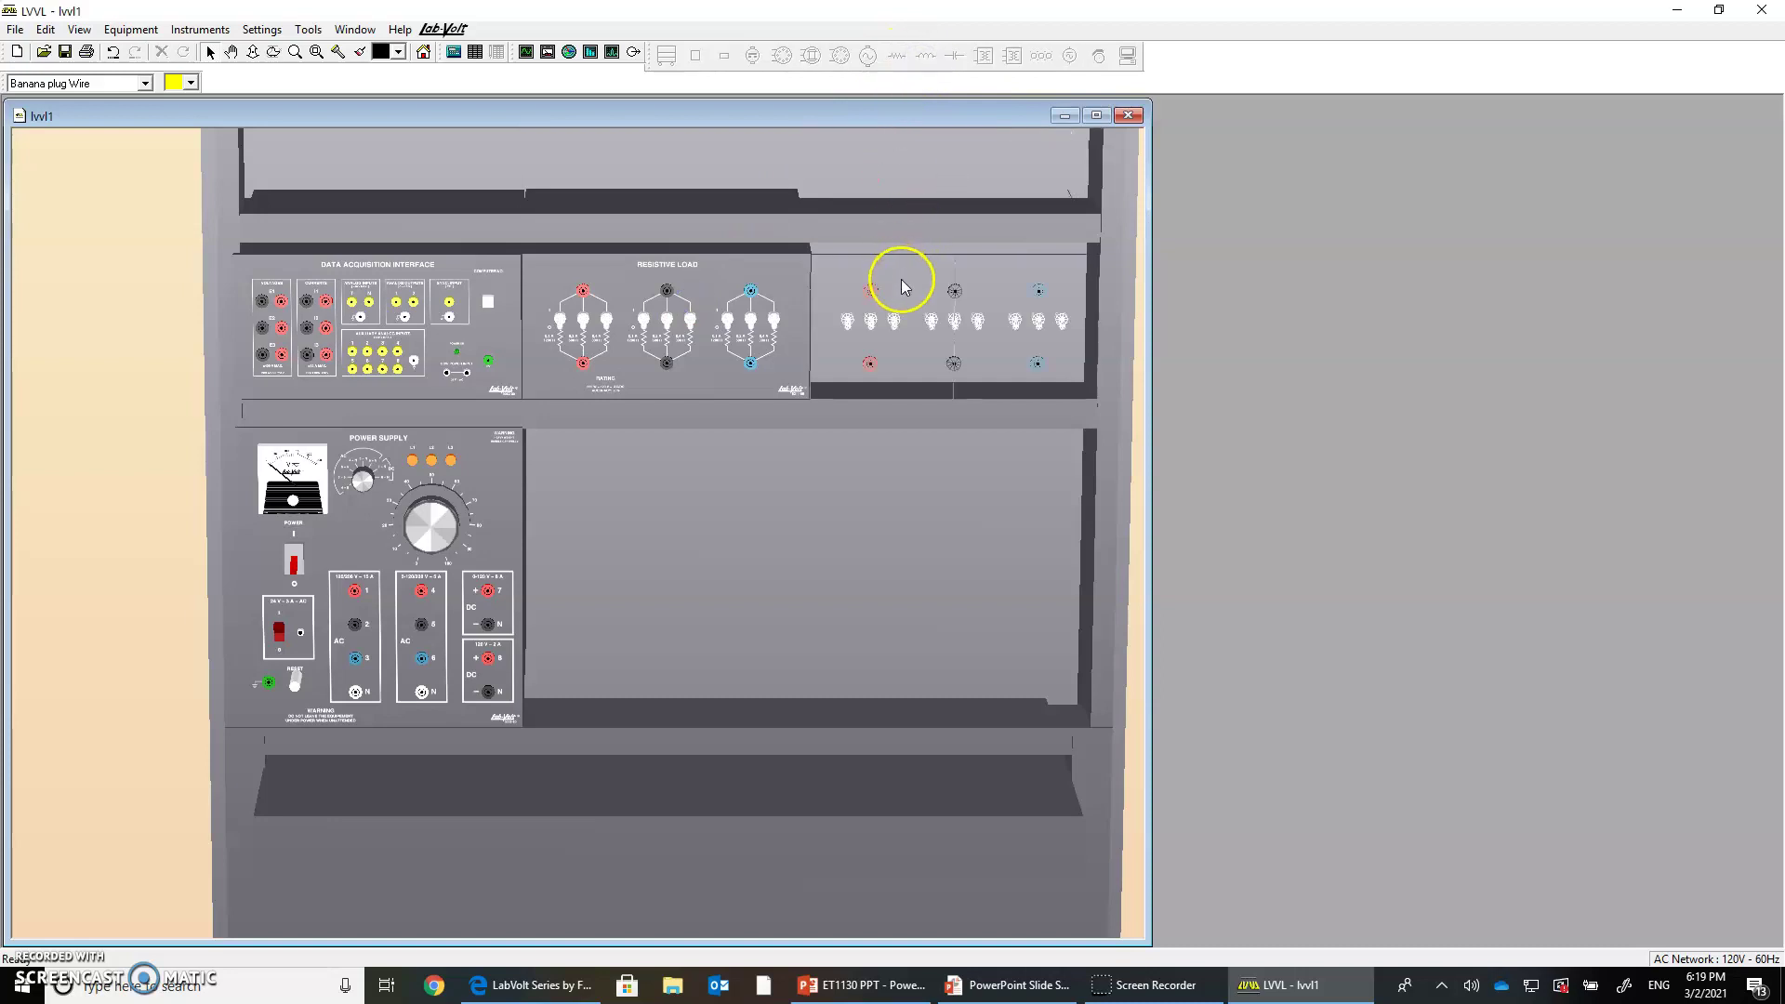
pyautogui.click(901, 279)
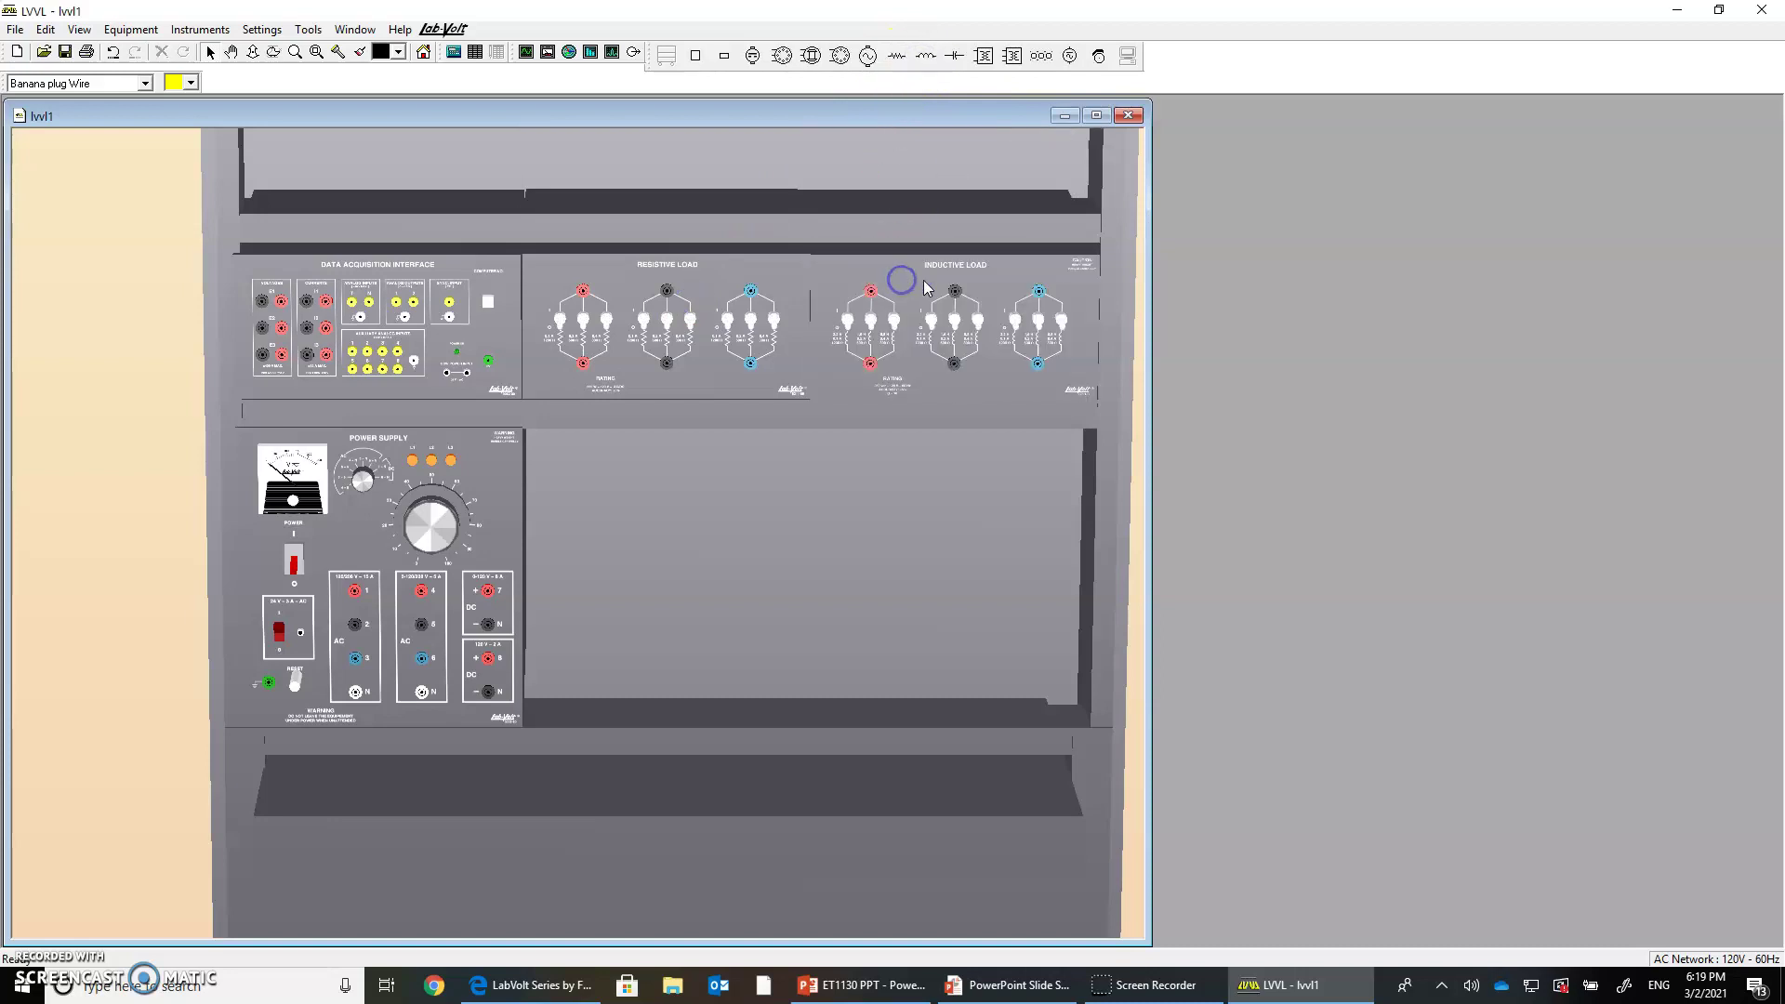
# - Open the Oscilloscope from Instruments > Electromechanical and widen the lab window slightly
pyautogui.click(202, 32)
pyautogui.moveTo(244, 52)
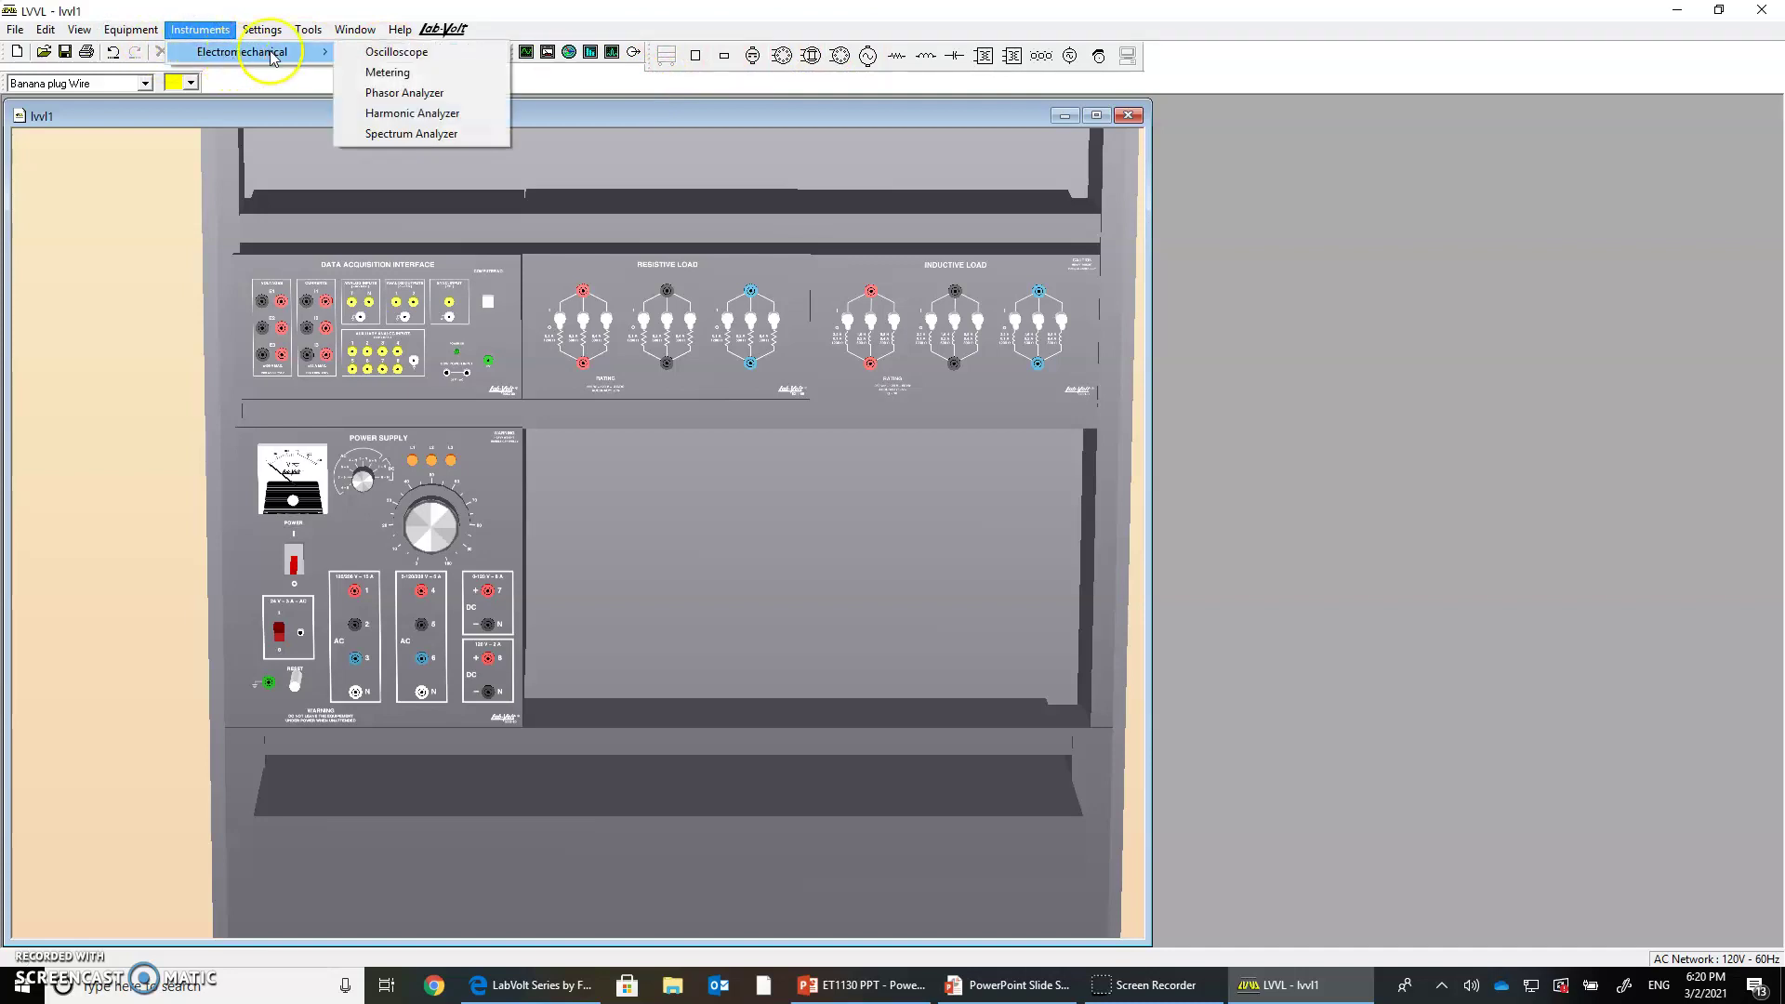
pyautogui.click(396, 53)
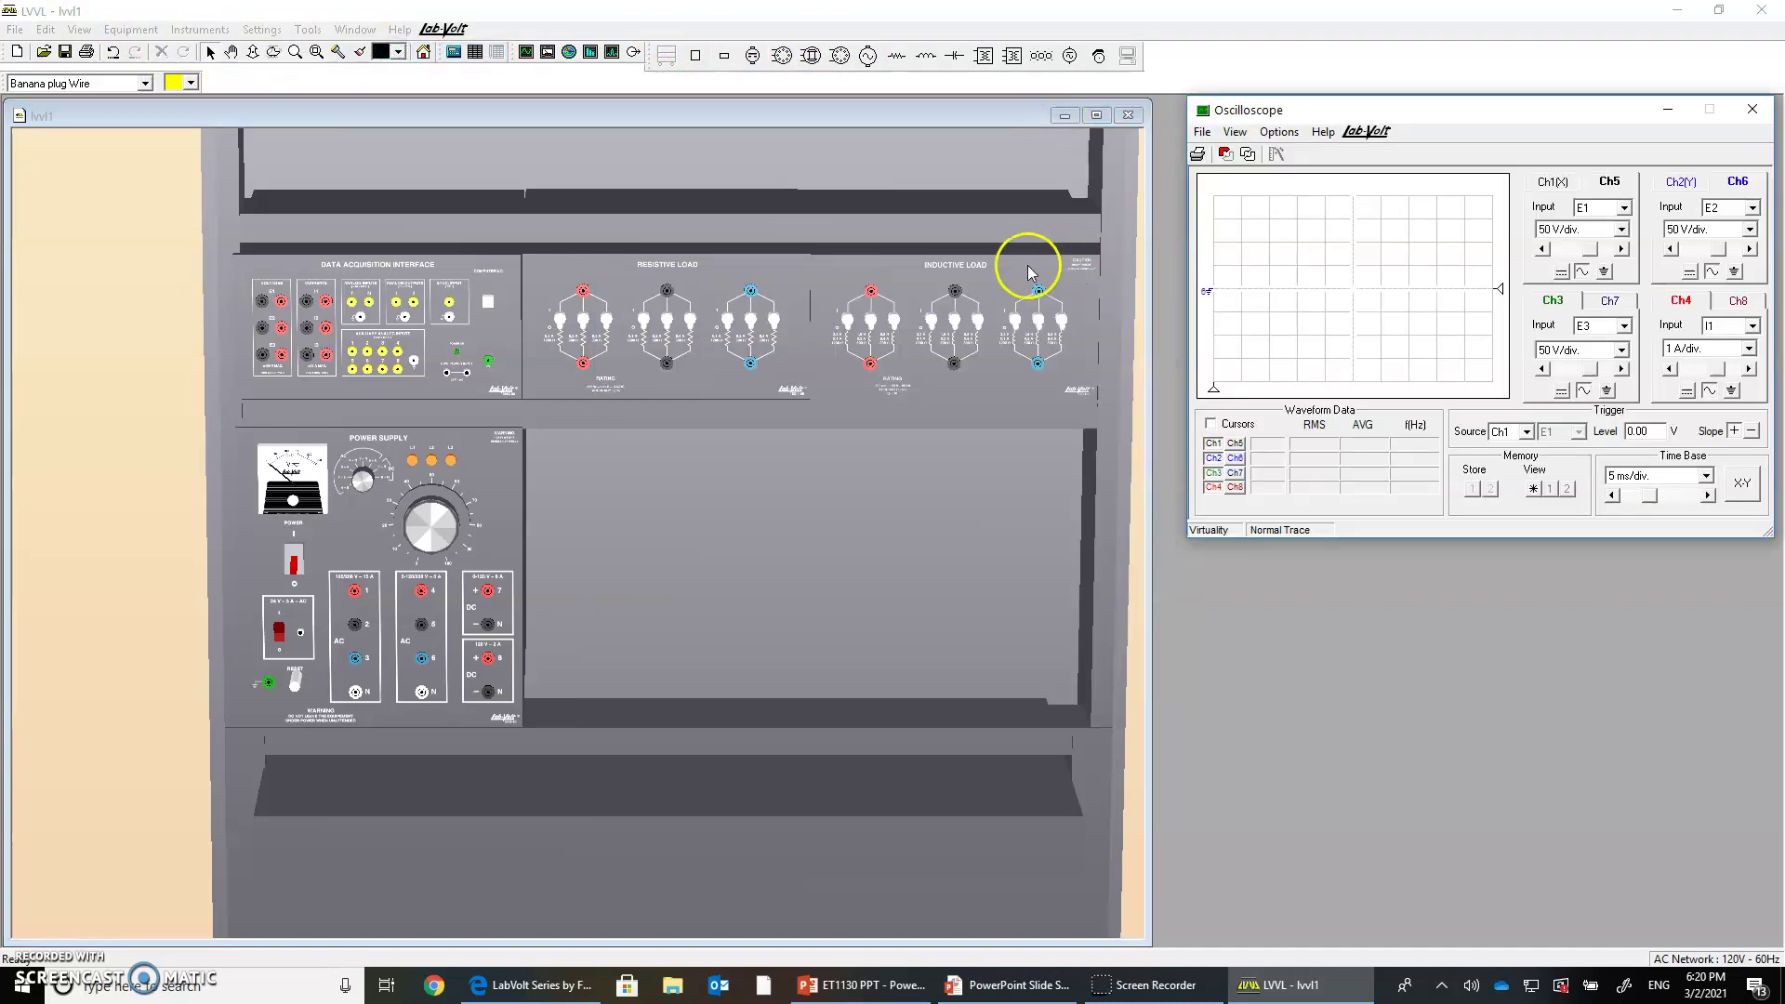
pyautogui.moveTo(1151, 142); pyautogui.dragTo(1173, 142)
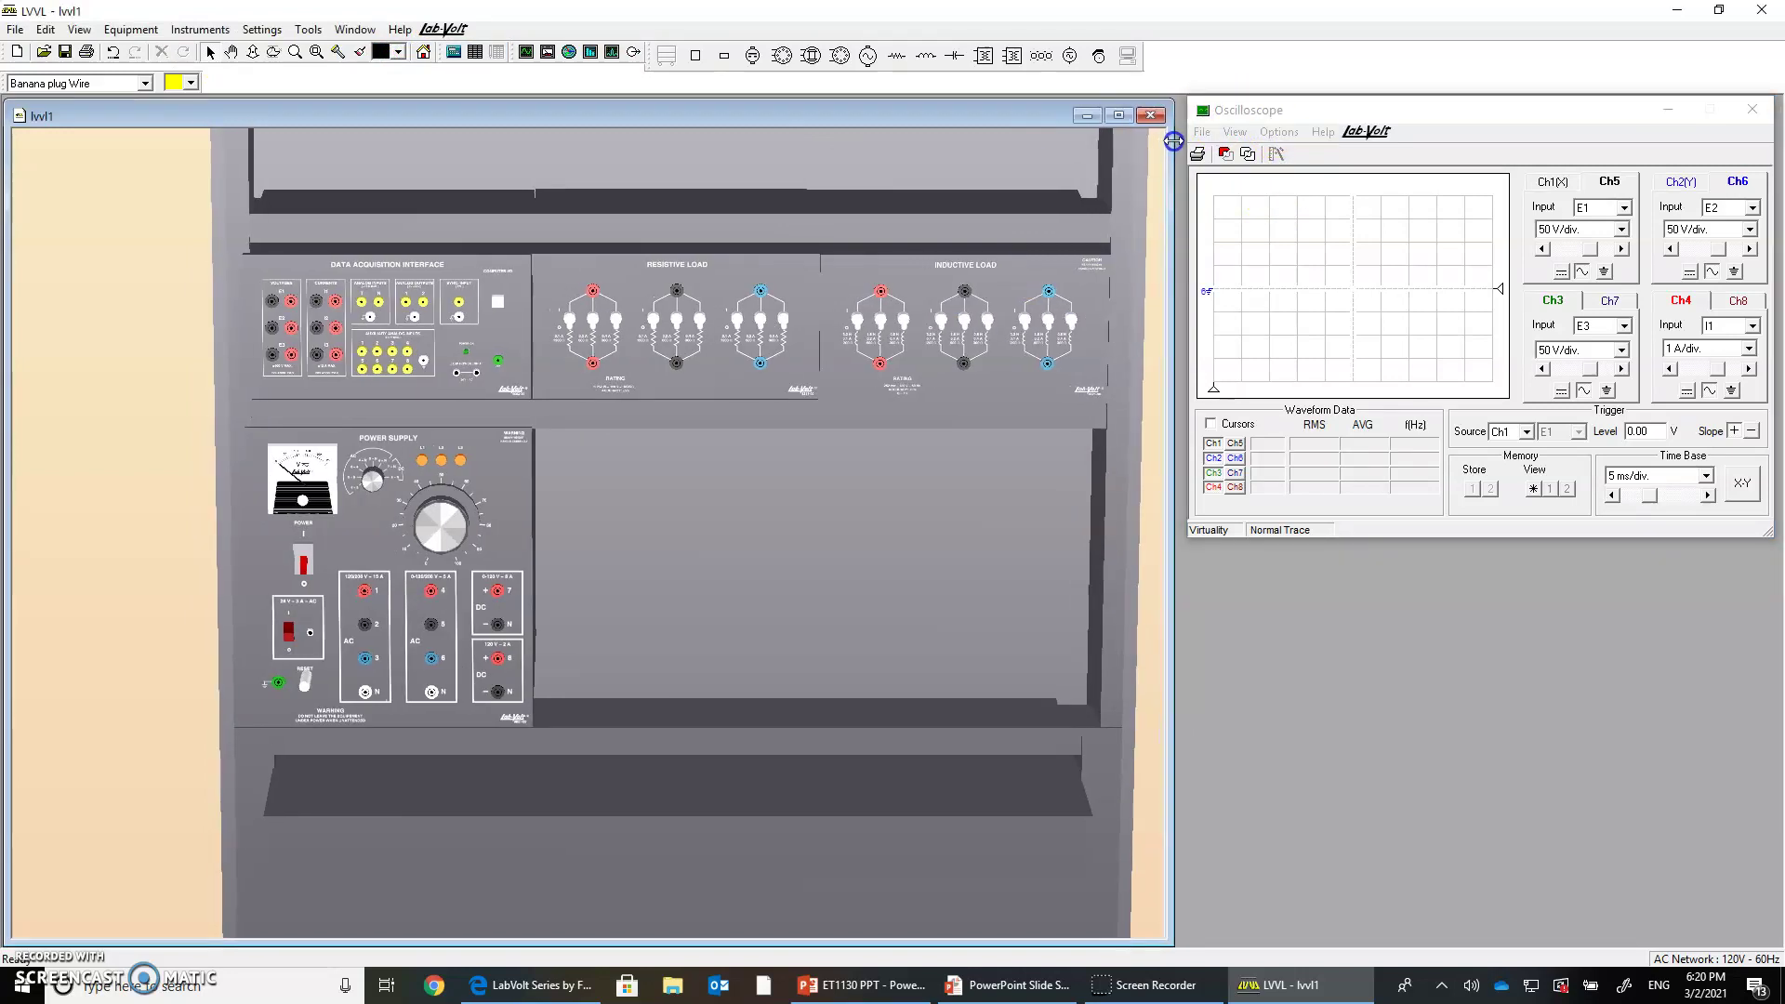
# - Open the Metering instrument from Instruments > Electromechanical, keeping the Oscilloscope in front
pyautogui.click(135, 31)
pyautogui.moveTo(200, 30)
pyautogui.moveTo(242, 52)
pyautogui.click(422, 75)
pyautogui.click(1523, 522)
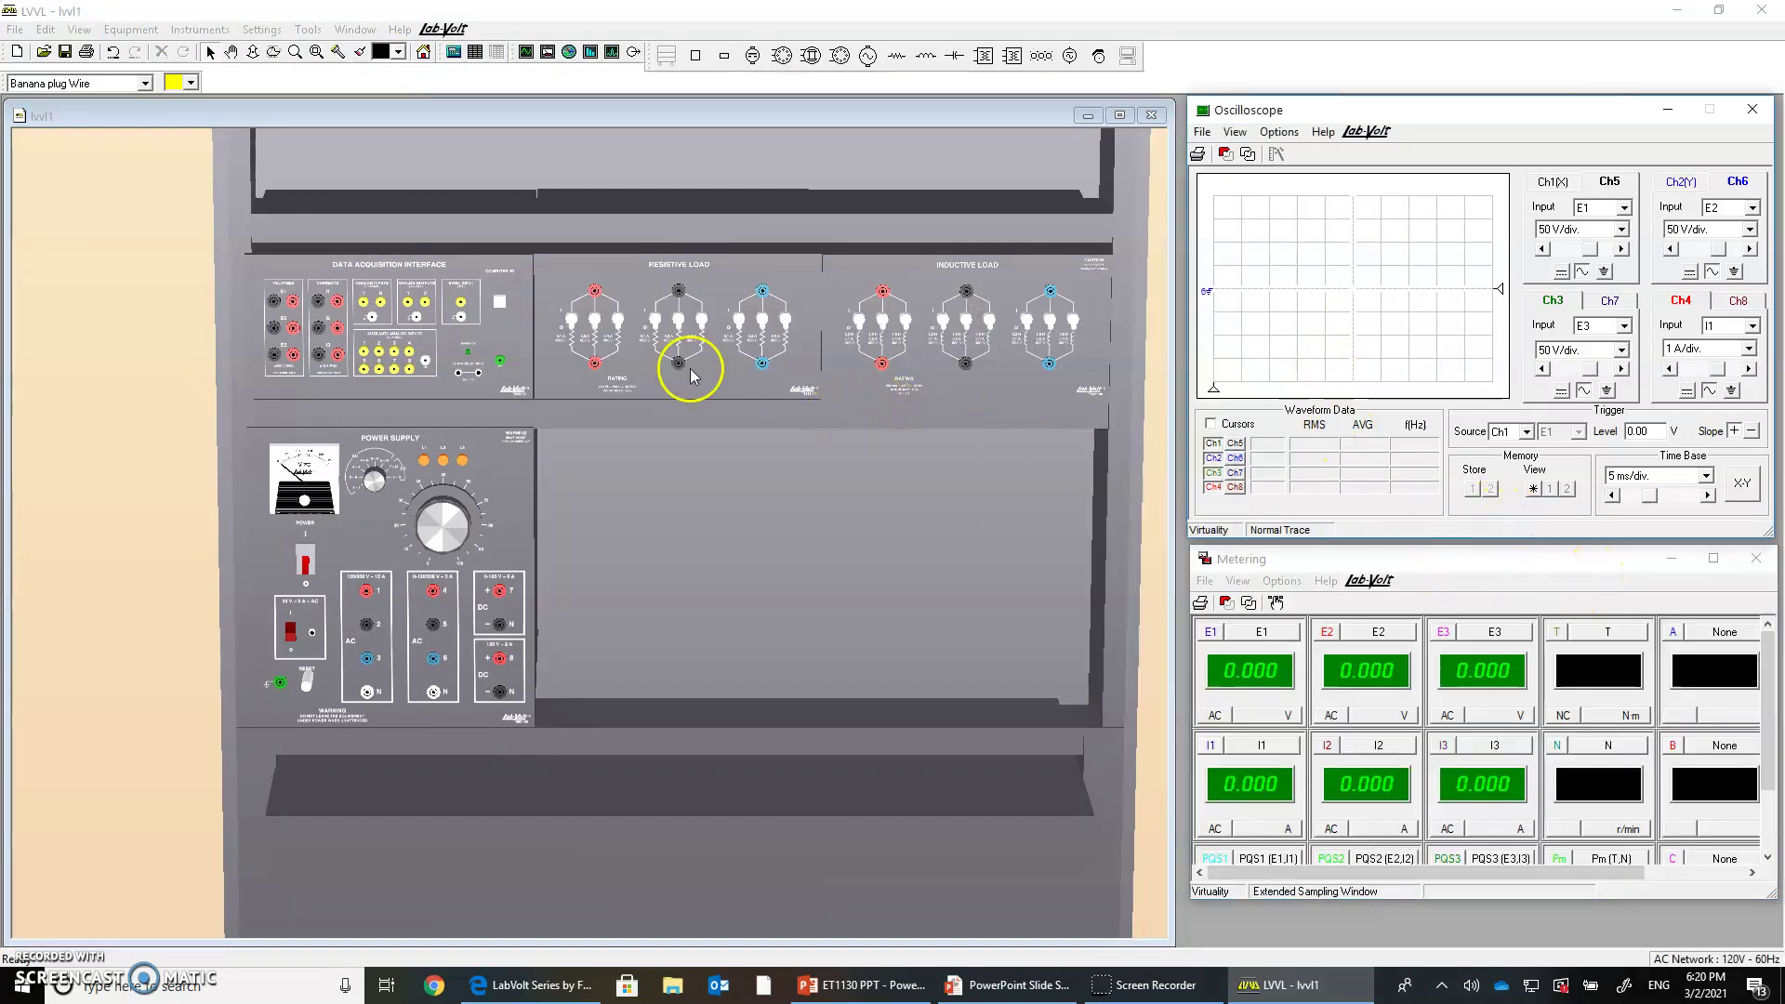
# - Wire the supply's 24 V AC output to the data acquisition low power input
pyautogui.scroll(2, 279, 290)
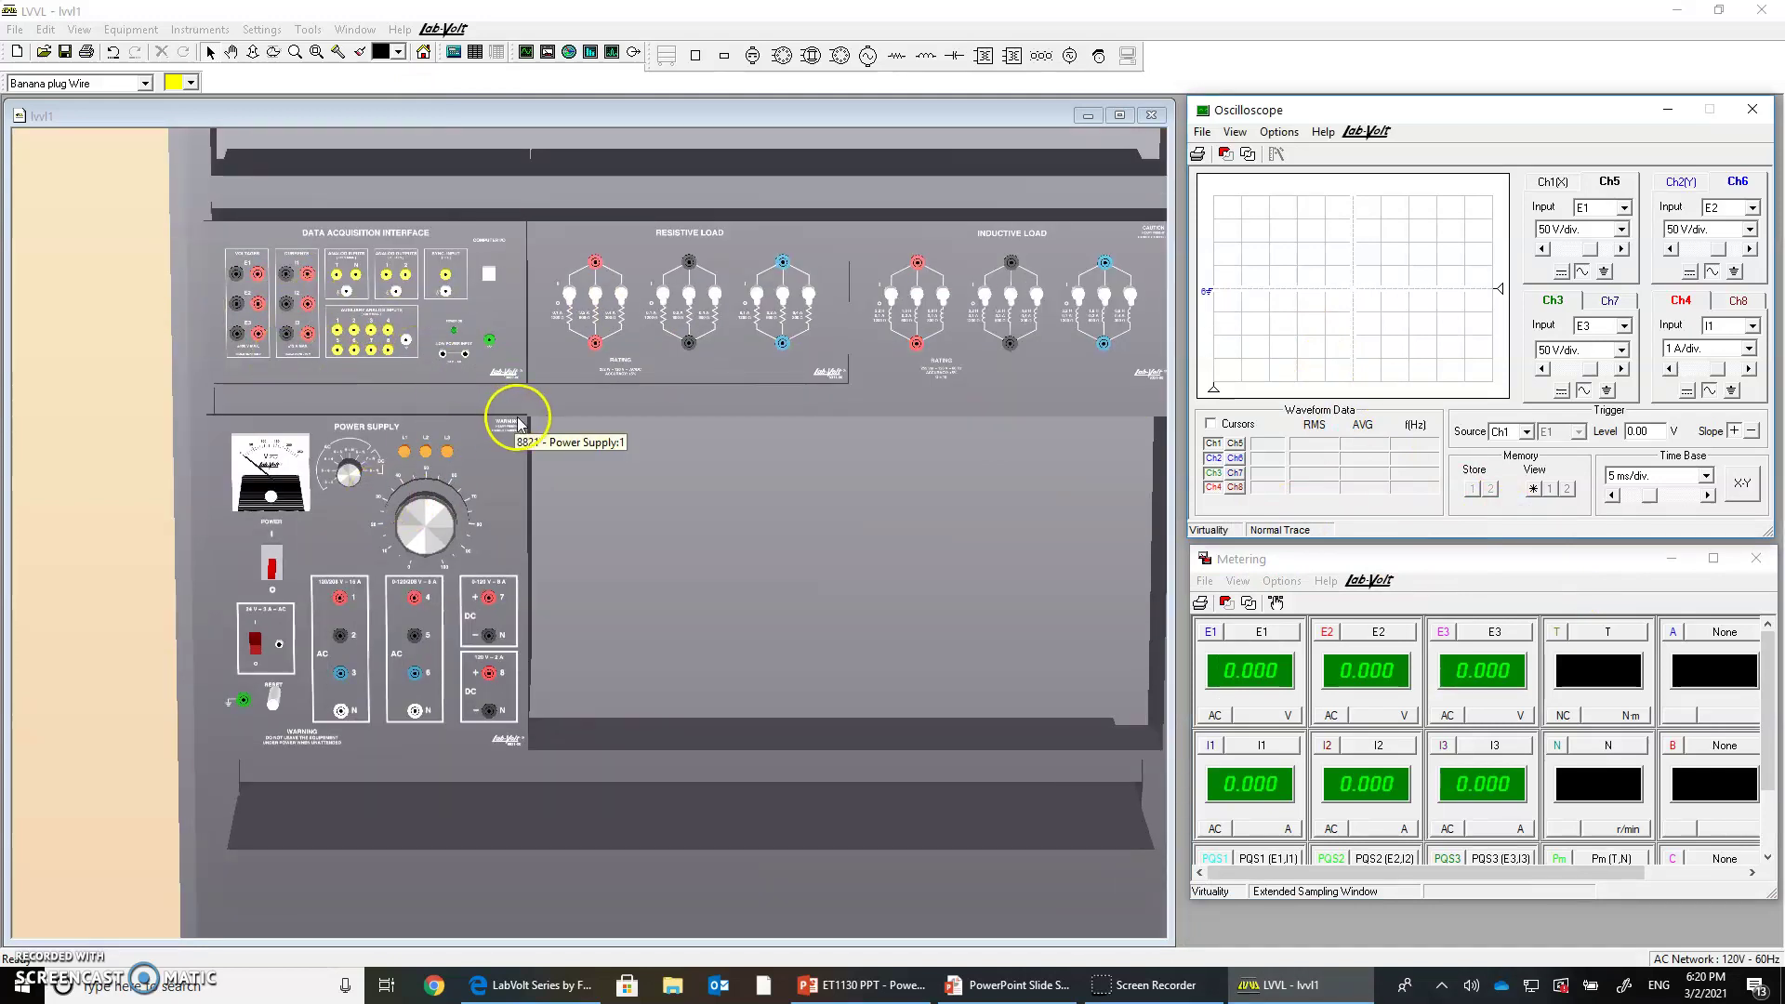
pyautogui.scroll(1, 300, 338)
pyautogui.scroll(1, 299, 338)
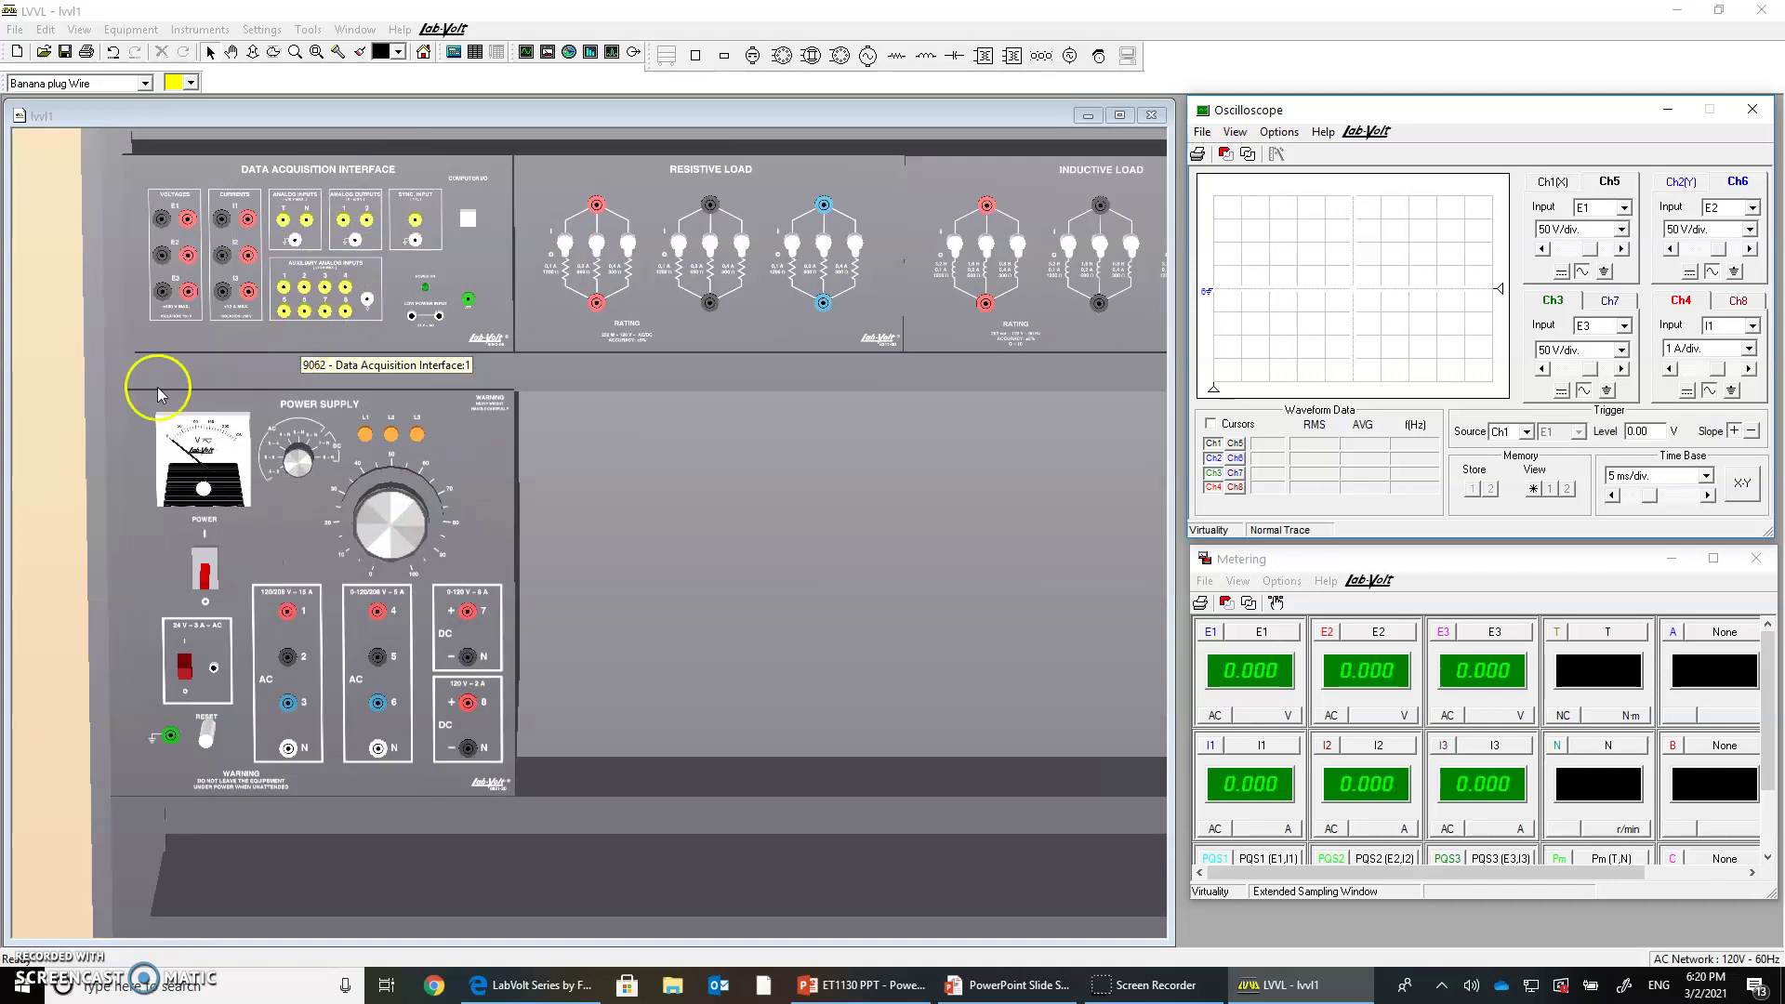
pyautogui.scroll(1, 140, 398)
pyautogui.scroll(1, 138, 406)
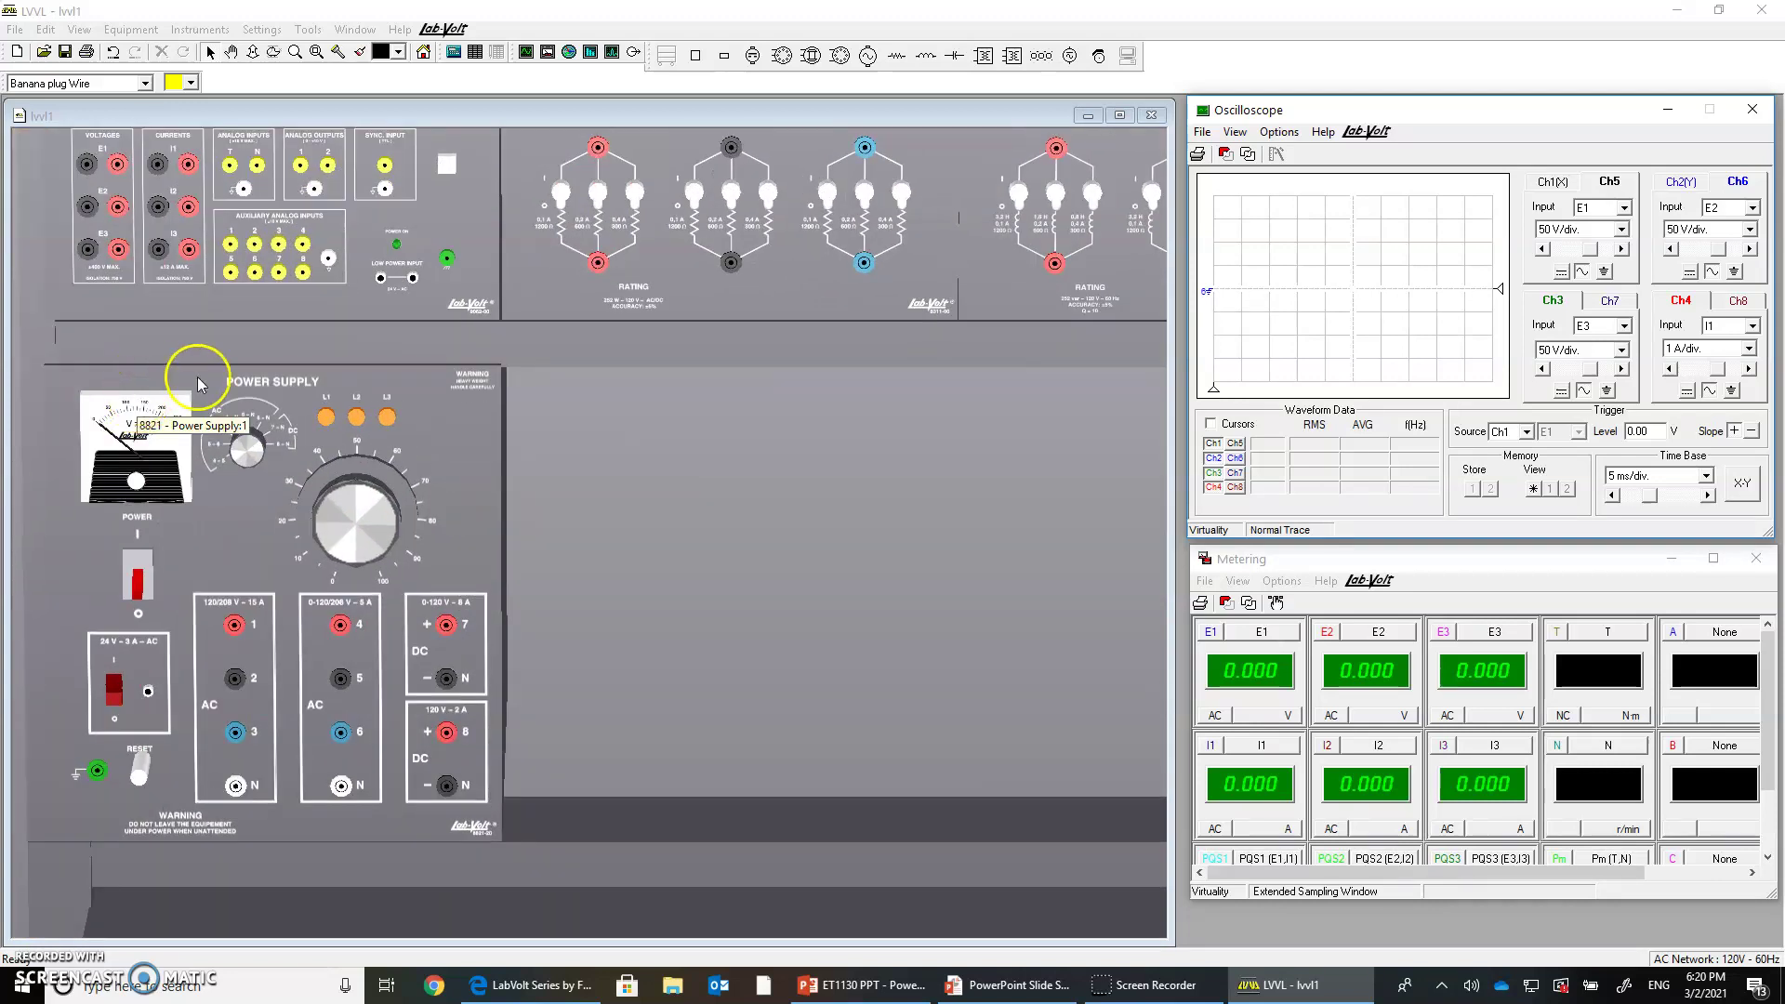
pyautogui.click(147, 691)
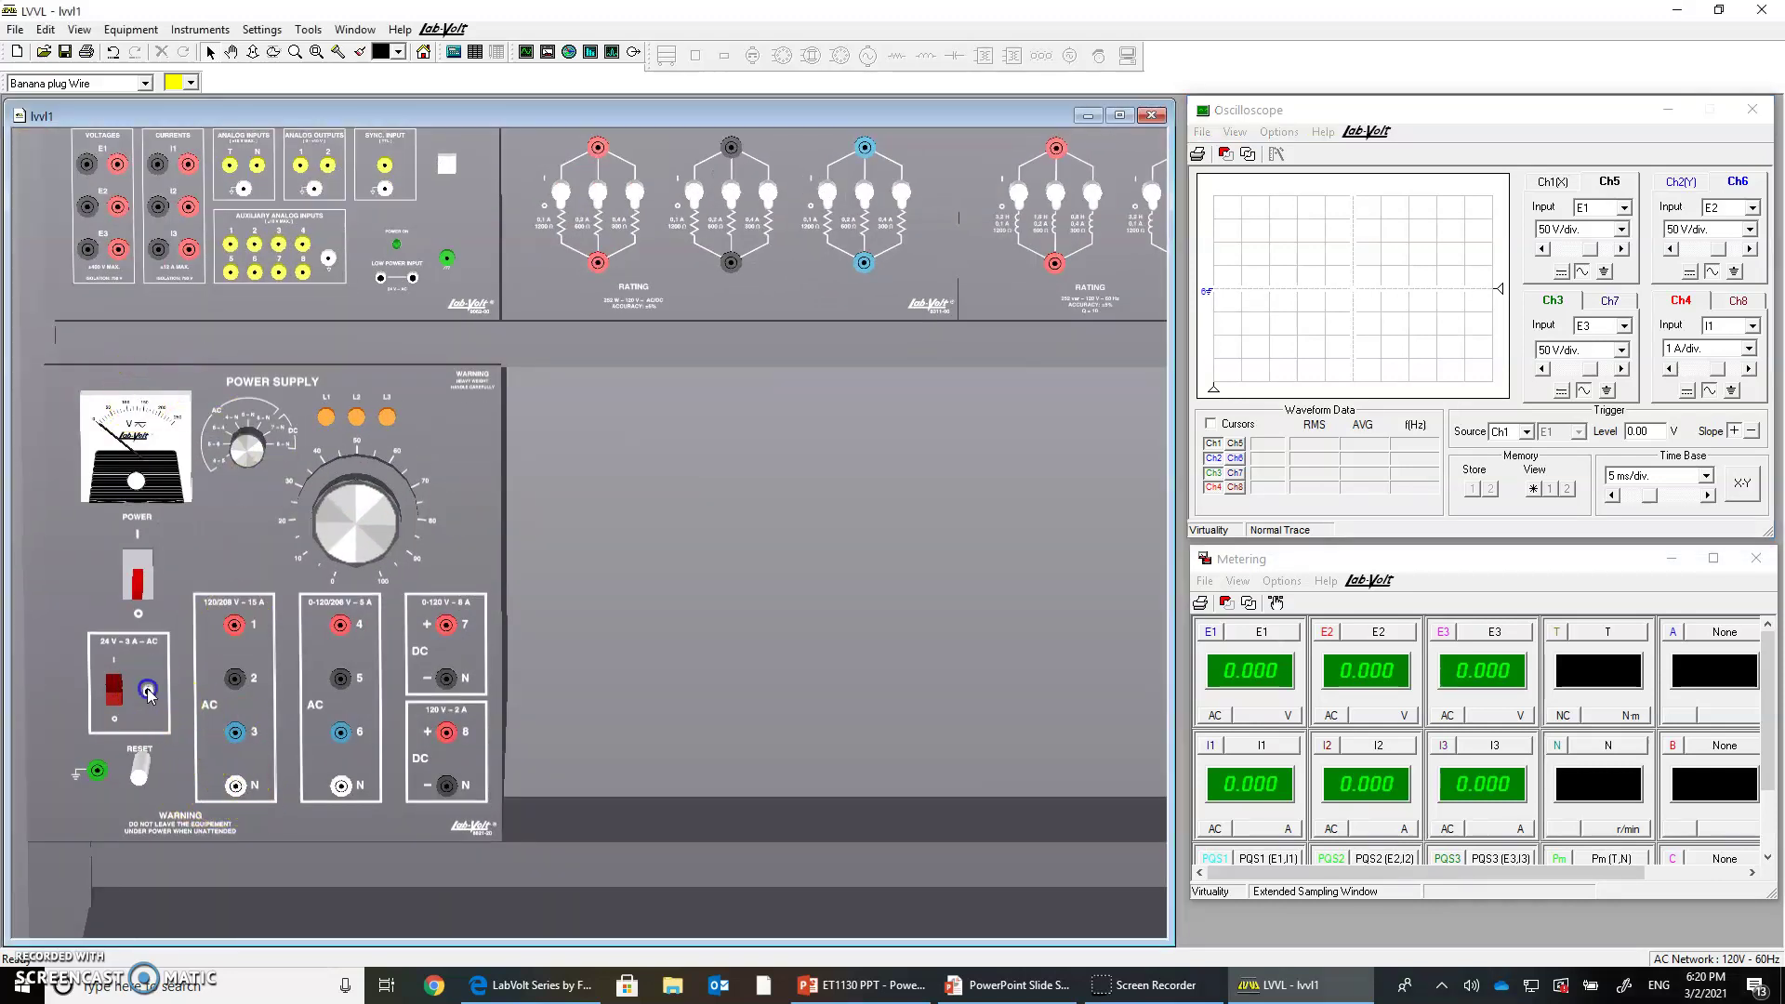
pyautogui.moveTo(148, 691); pyautogui.dragTo(382, 275)
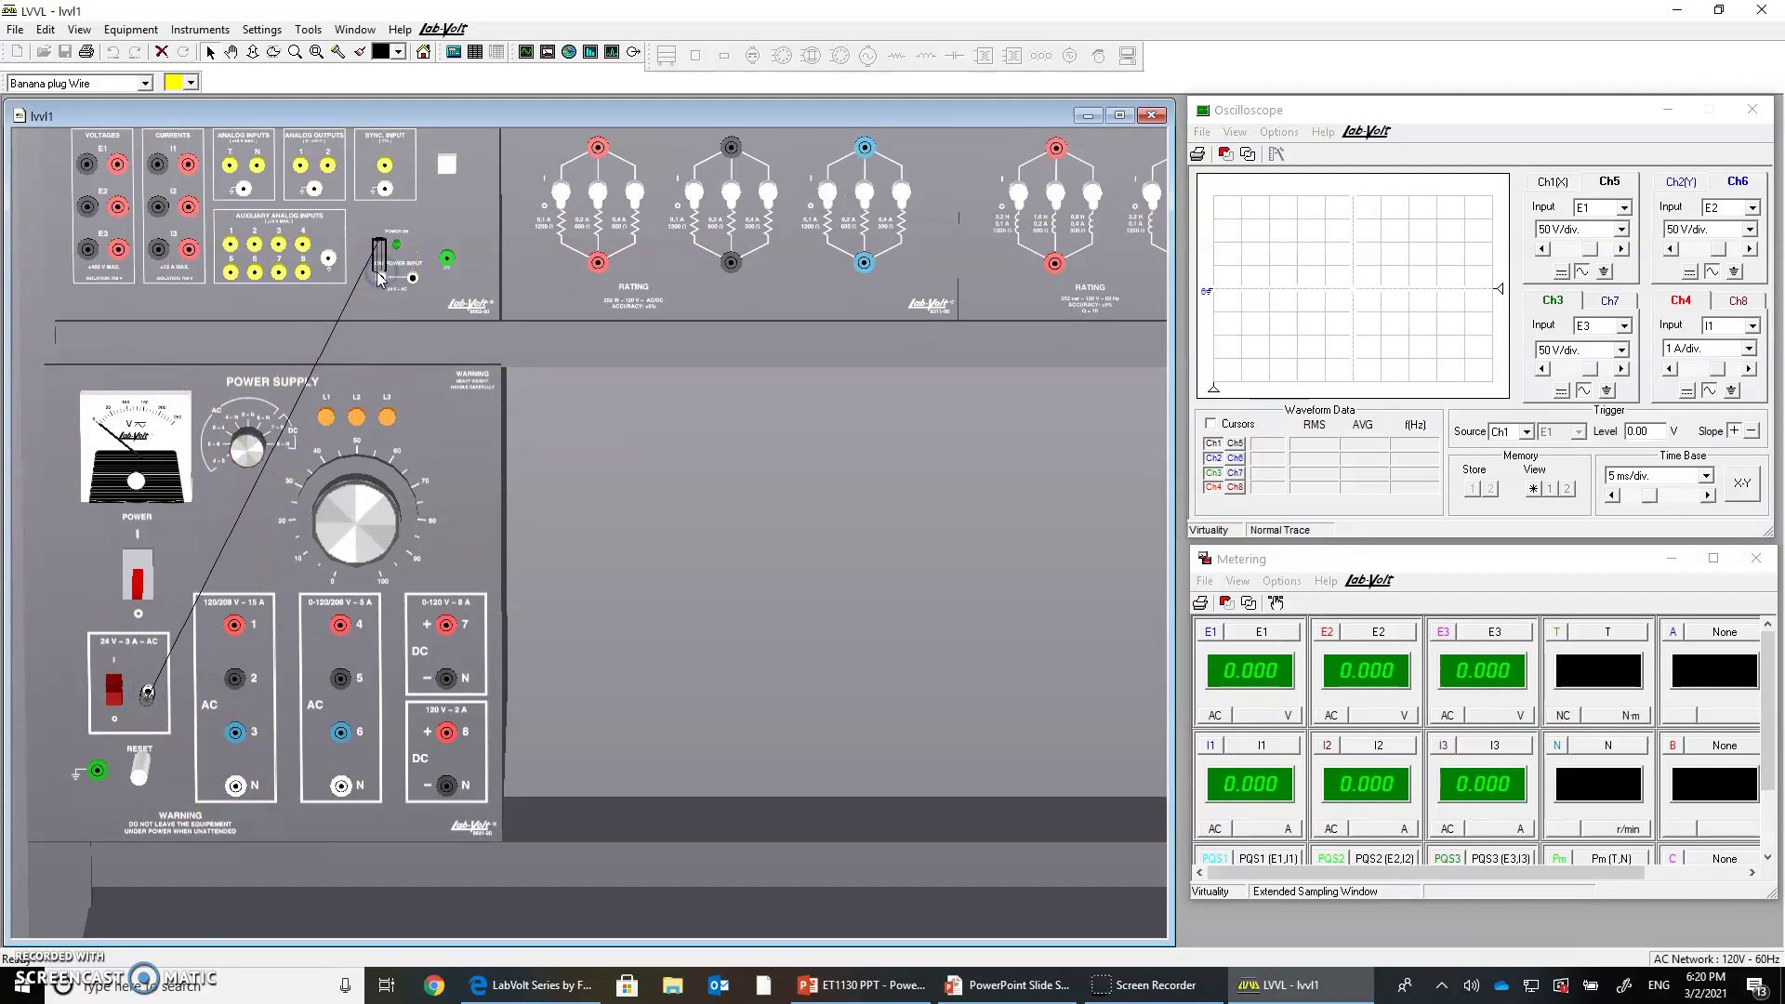
pyautogui.click(448, 298)
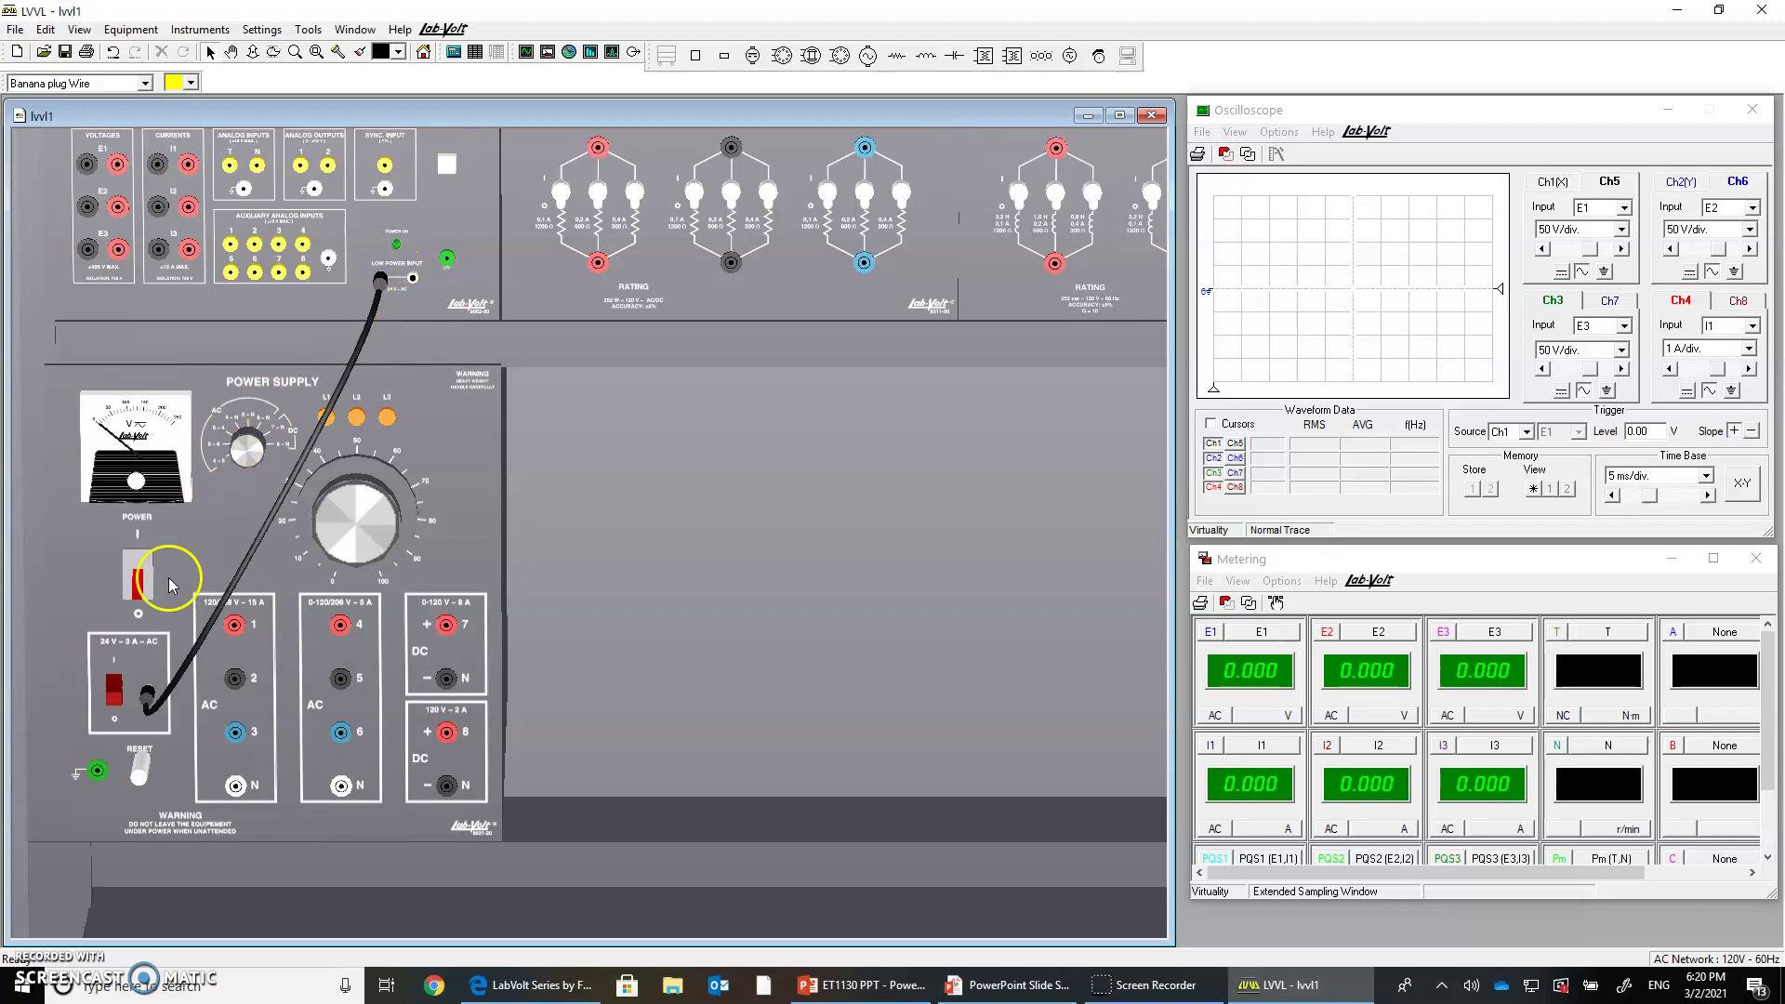
# - Wire supply terminal 4 through I1, the resistive load and inductive load back to N
pyautogui.click(343, 626)
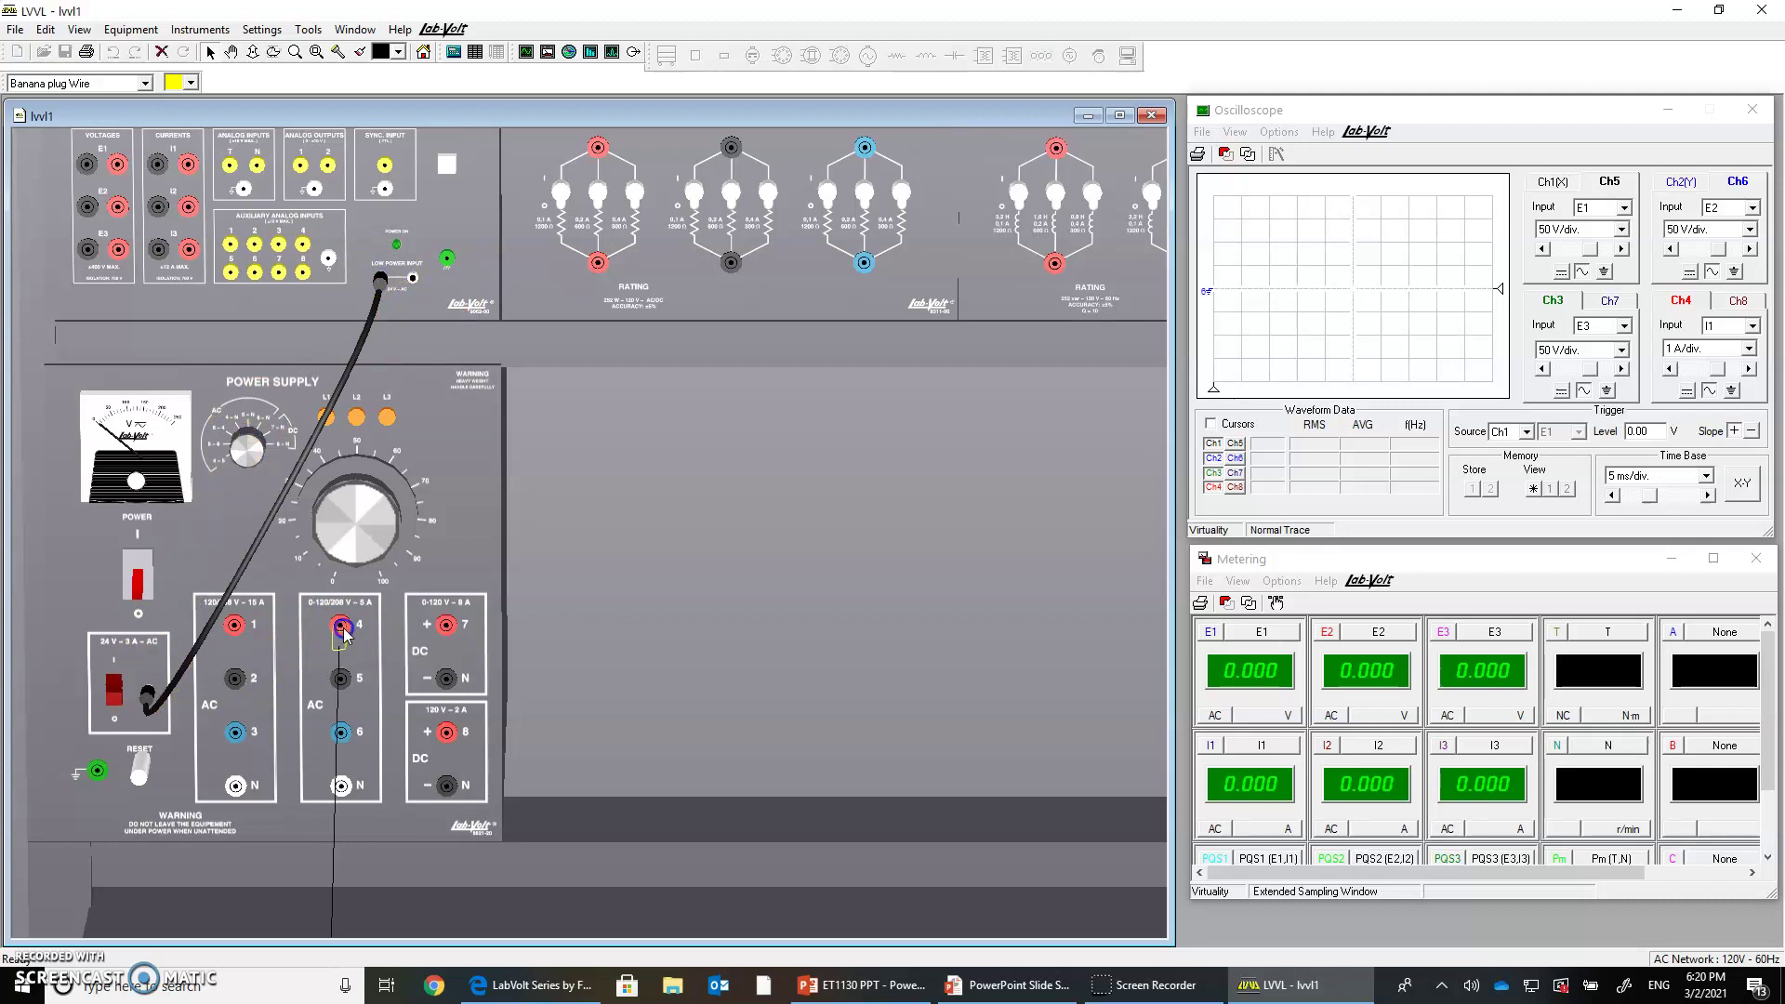
pyautogui.click(343, 629)
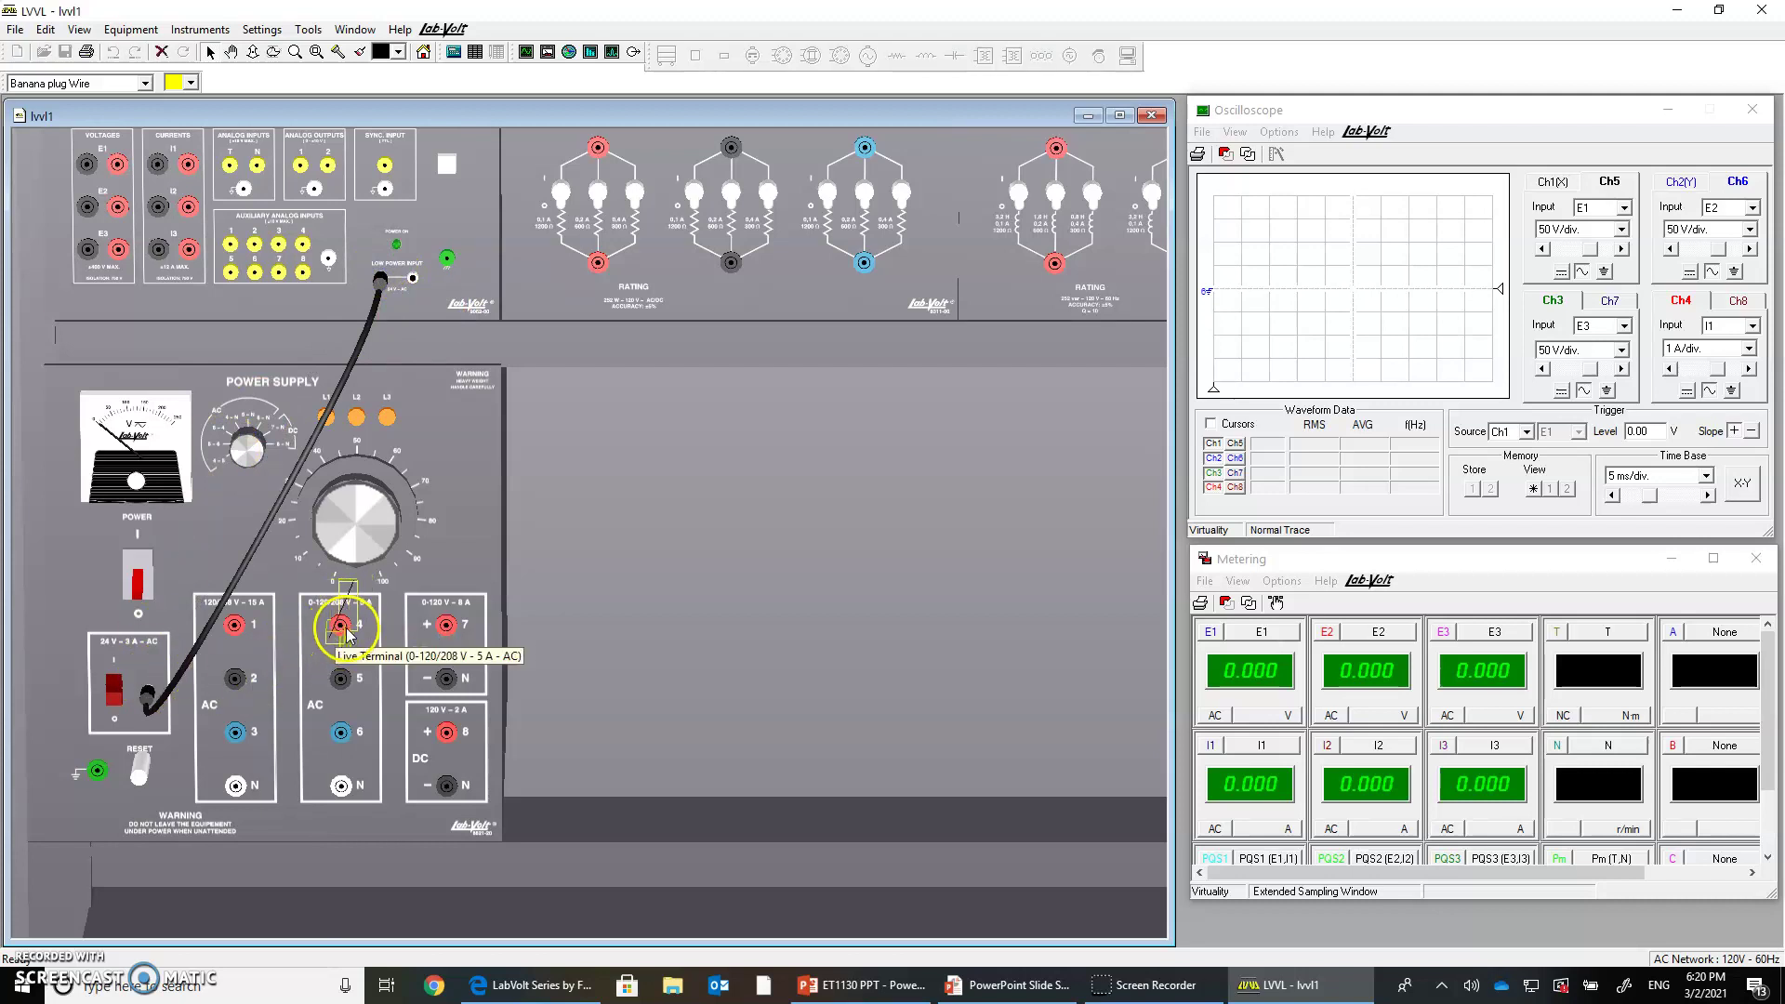
pyautogui.click(190, 162)
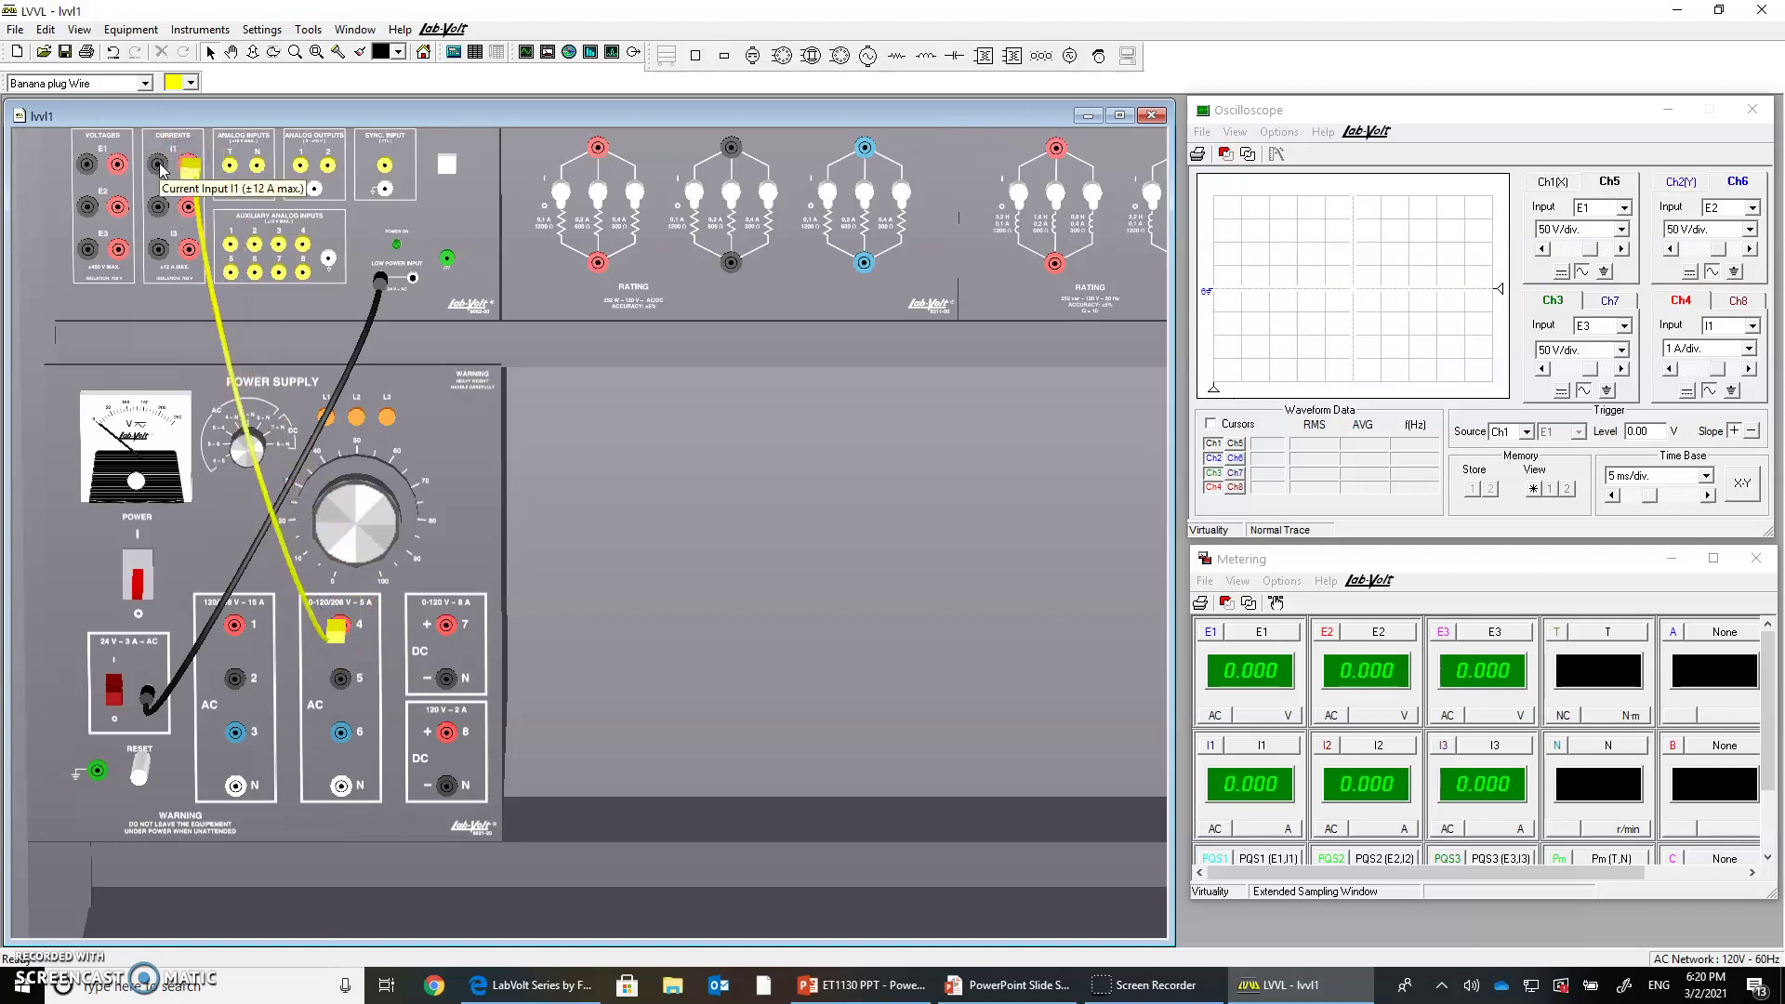
pyautogui.click(159, 166)
pyautogui.click(468, 203)
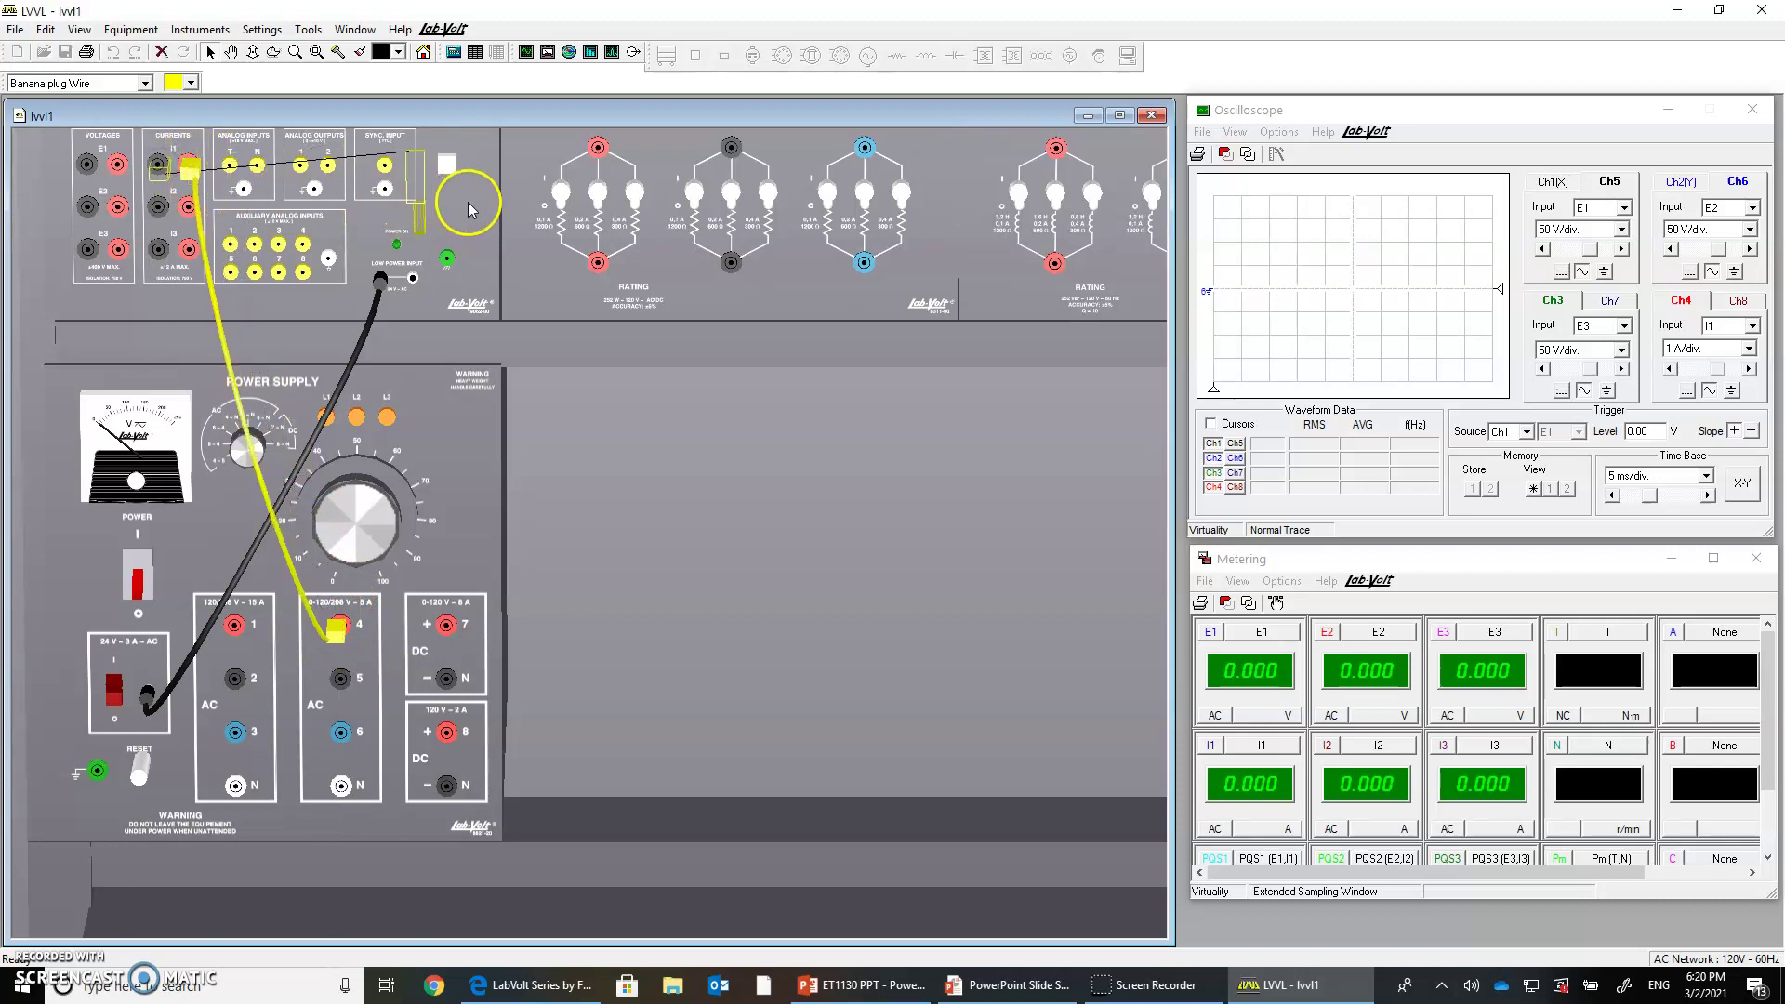
pyautogui.click(598, 149)
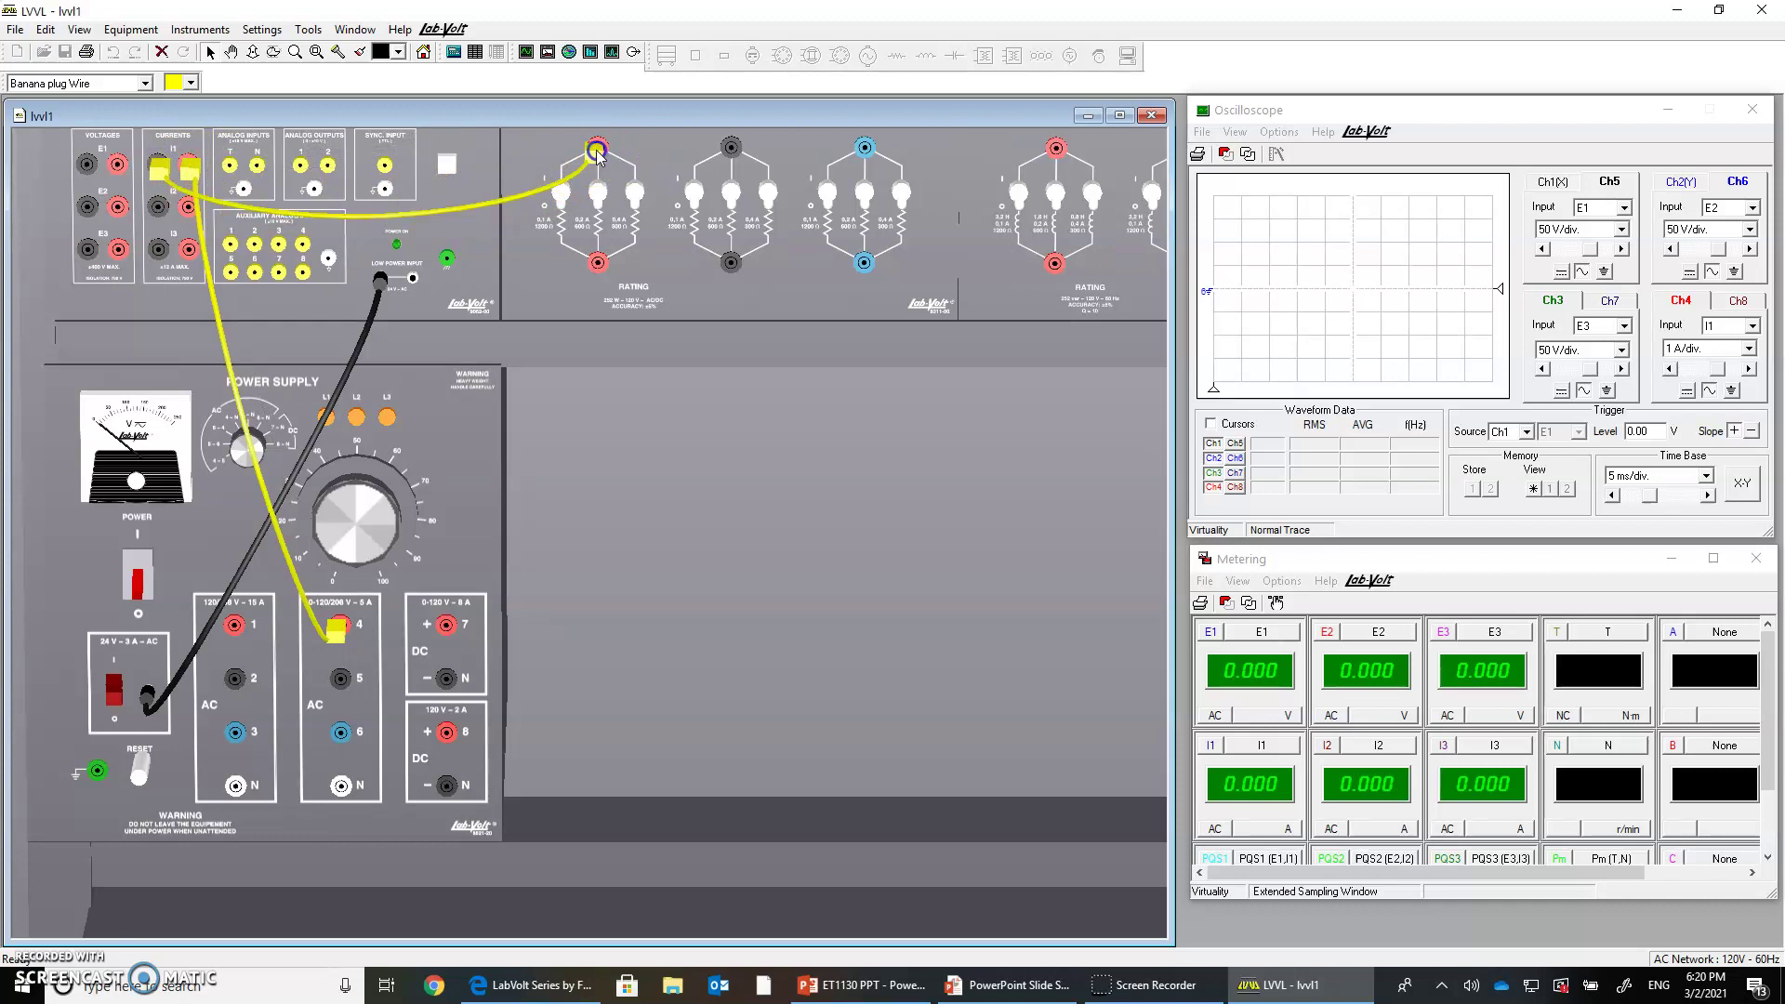
pyautogui.click(598, 263)
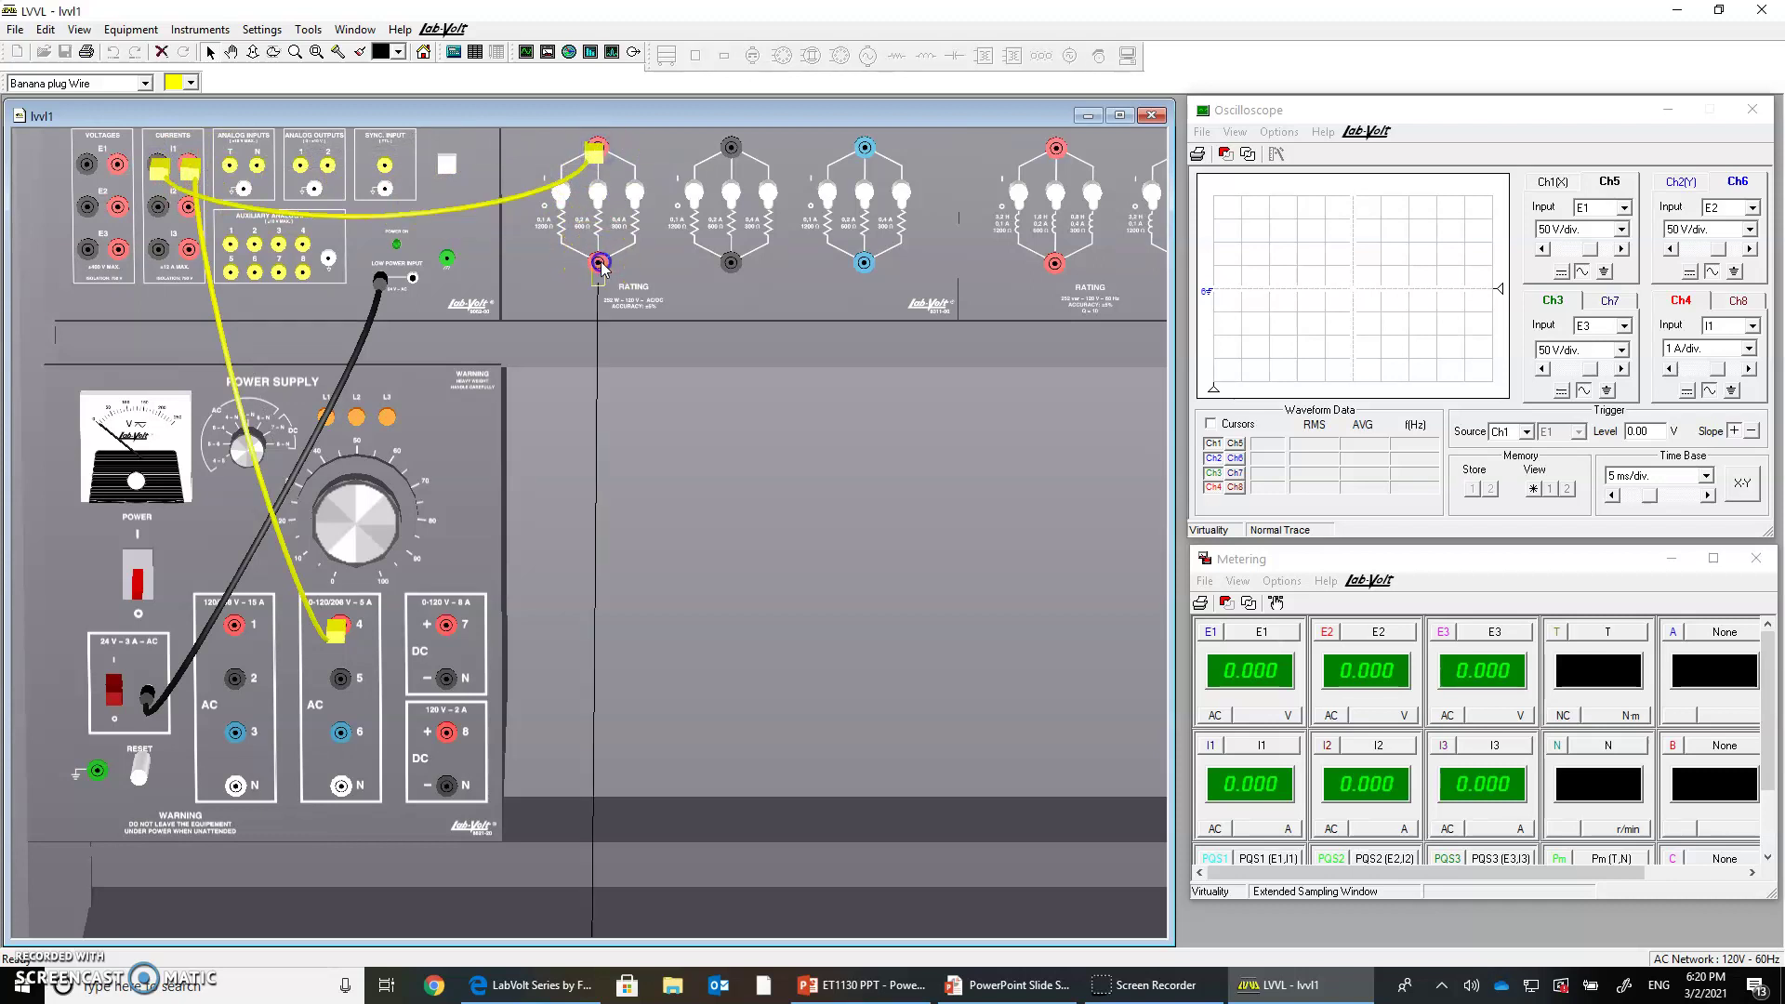
pyautogui.click(1056, 156)
pyautogui.click(1057, 268)
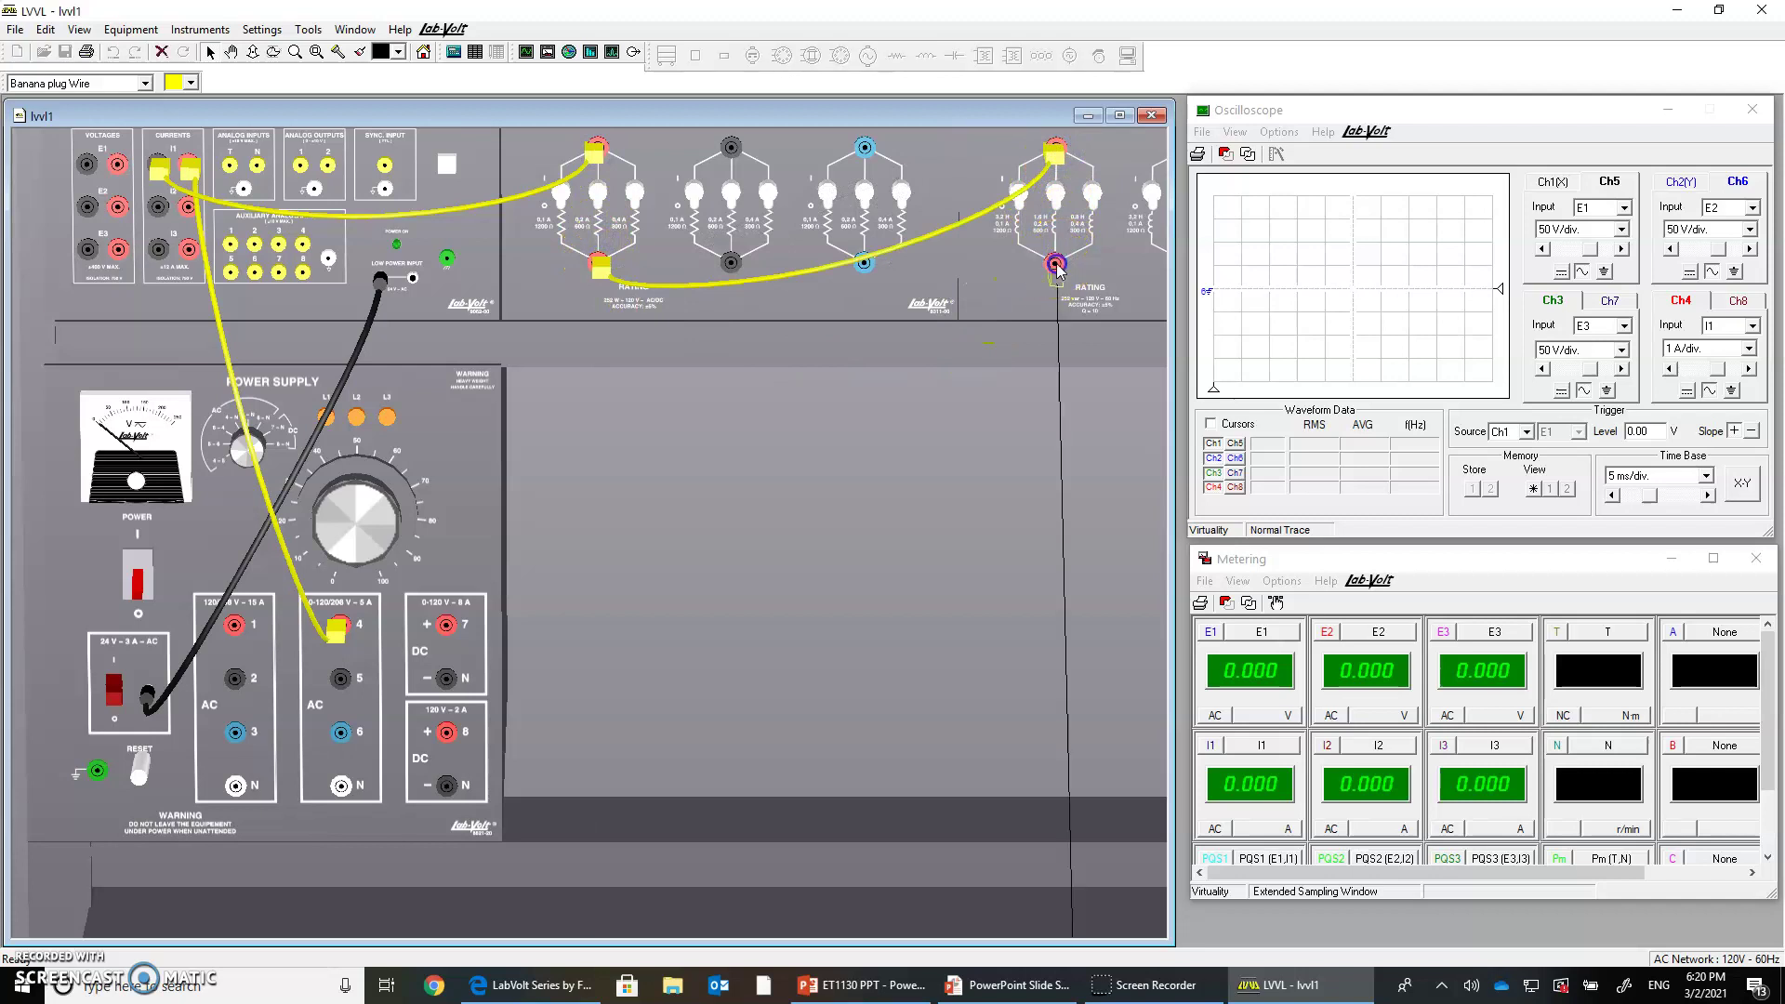
pyautogui.click(343, 786)
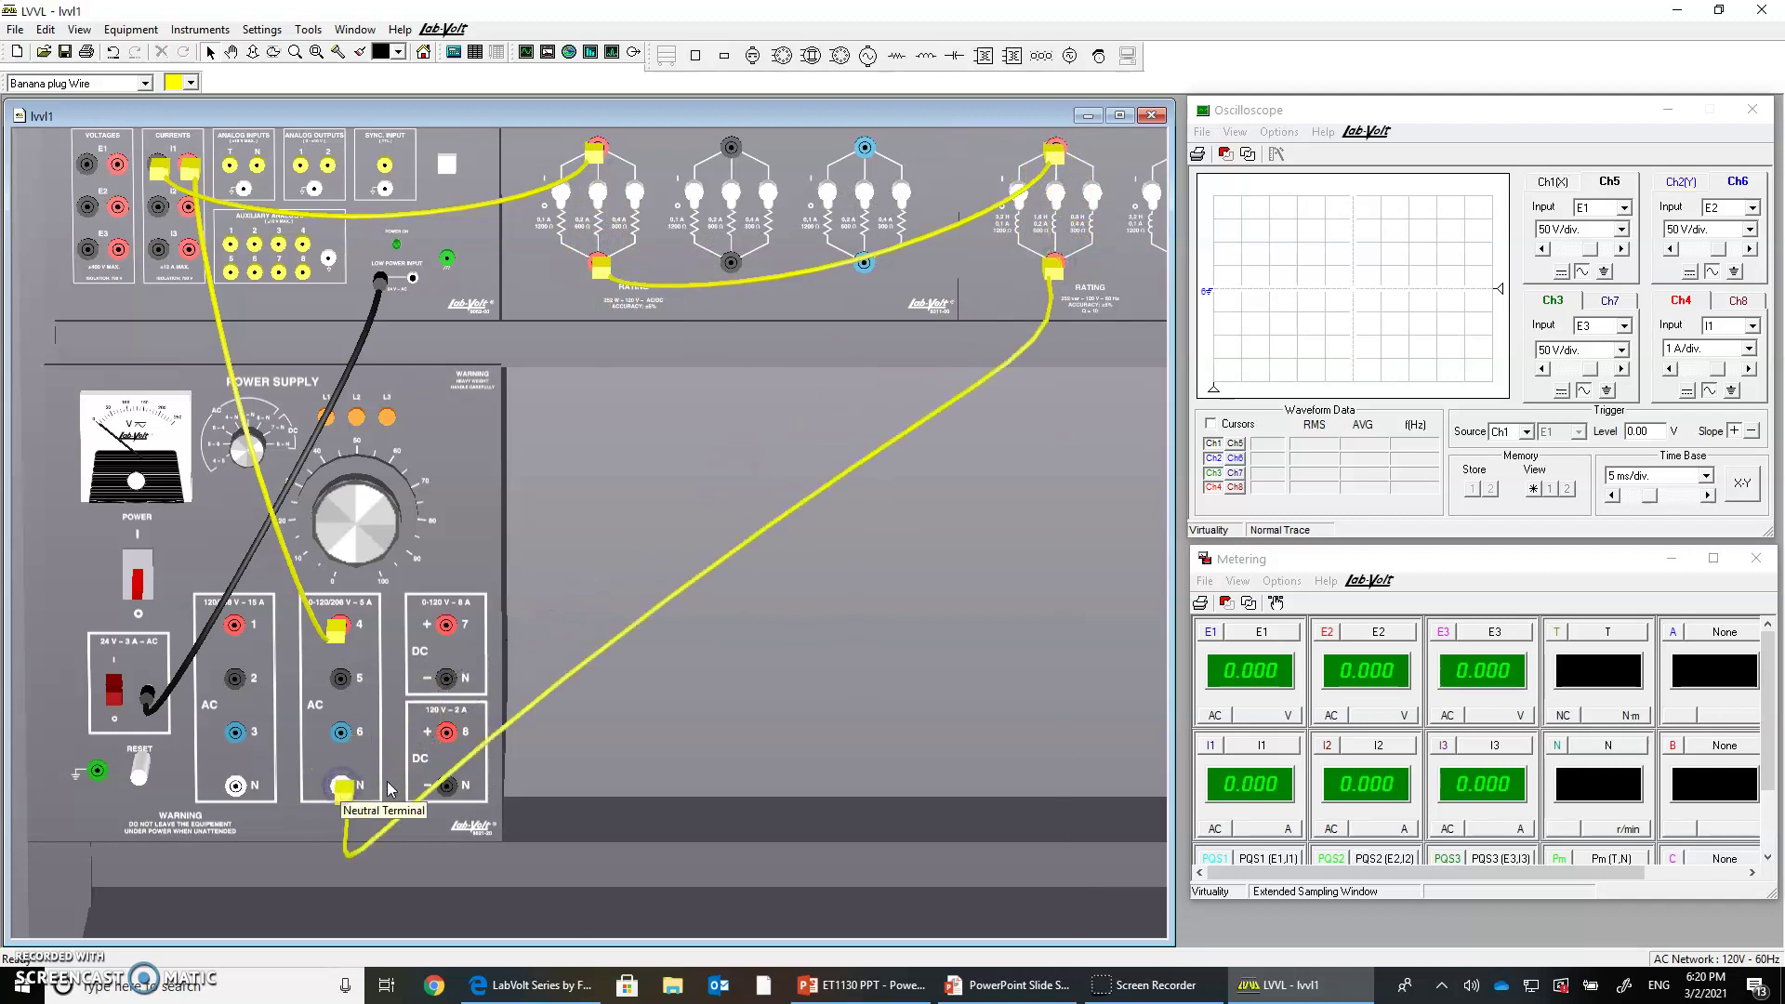
# - Connect voltage input E1 between the I1 terminal and neutral N, then start the oscilloscope
pyautogui.click(118, 168)
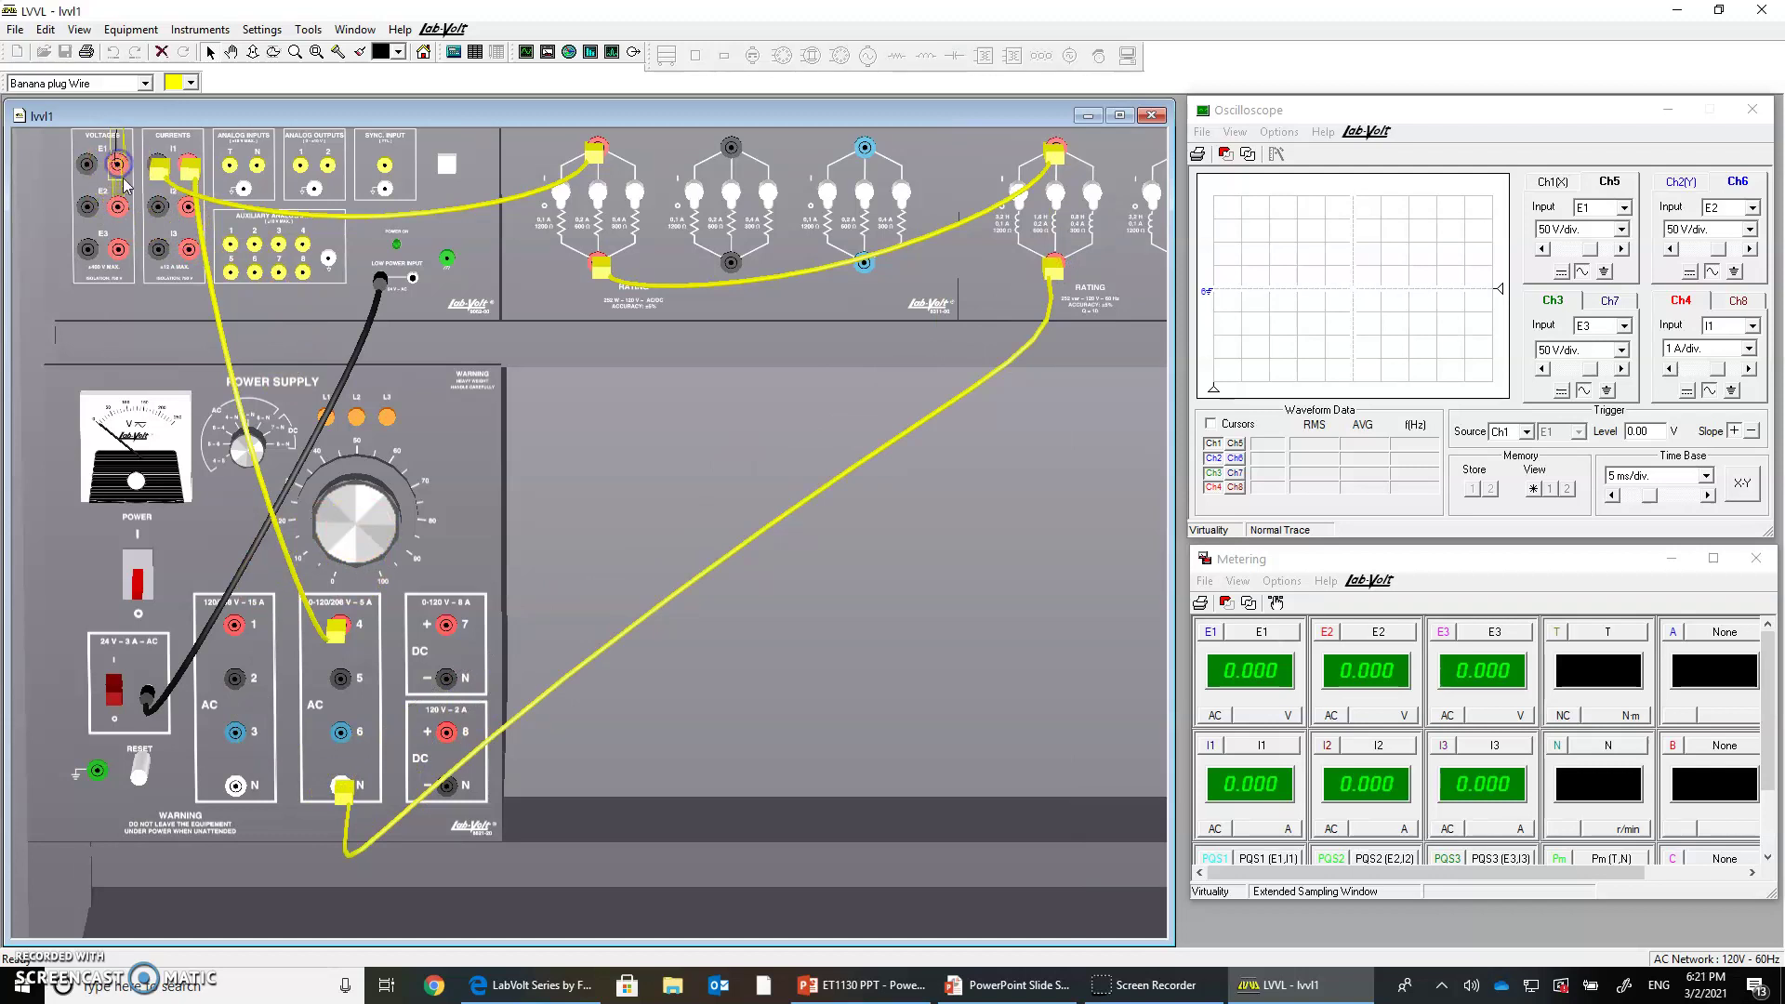
pyautogui.click(193, 169)
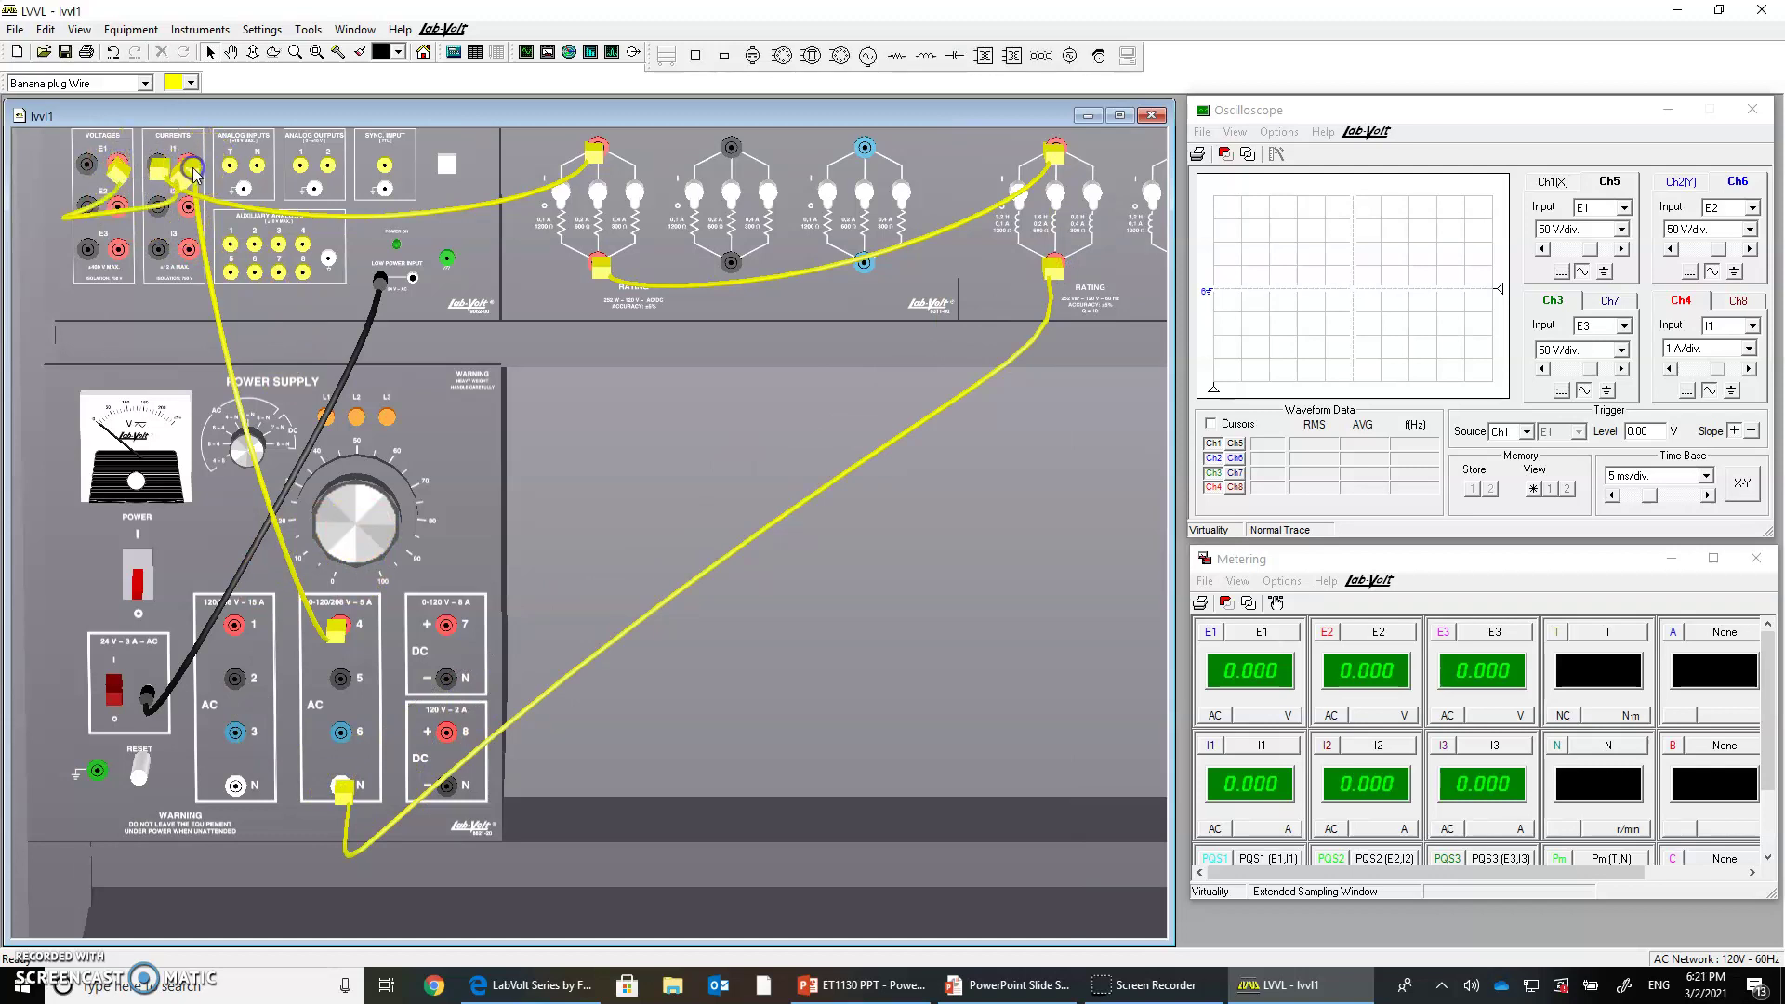
pyautogui.click(87, 165)
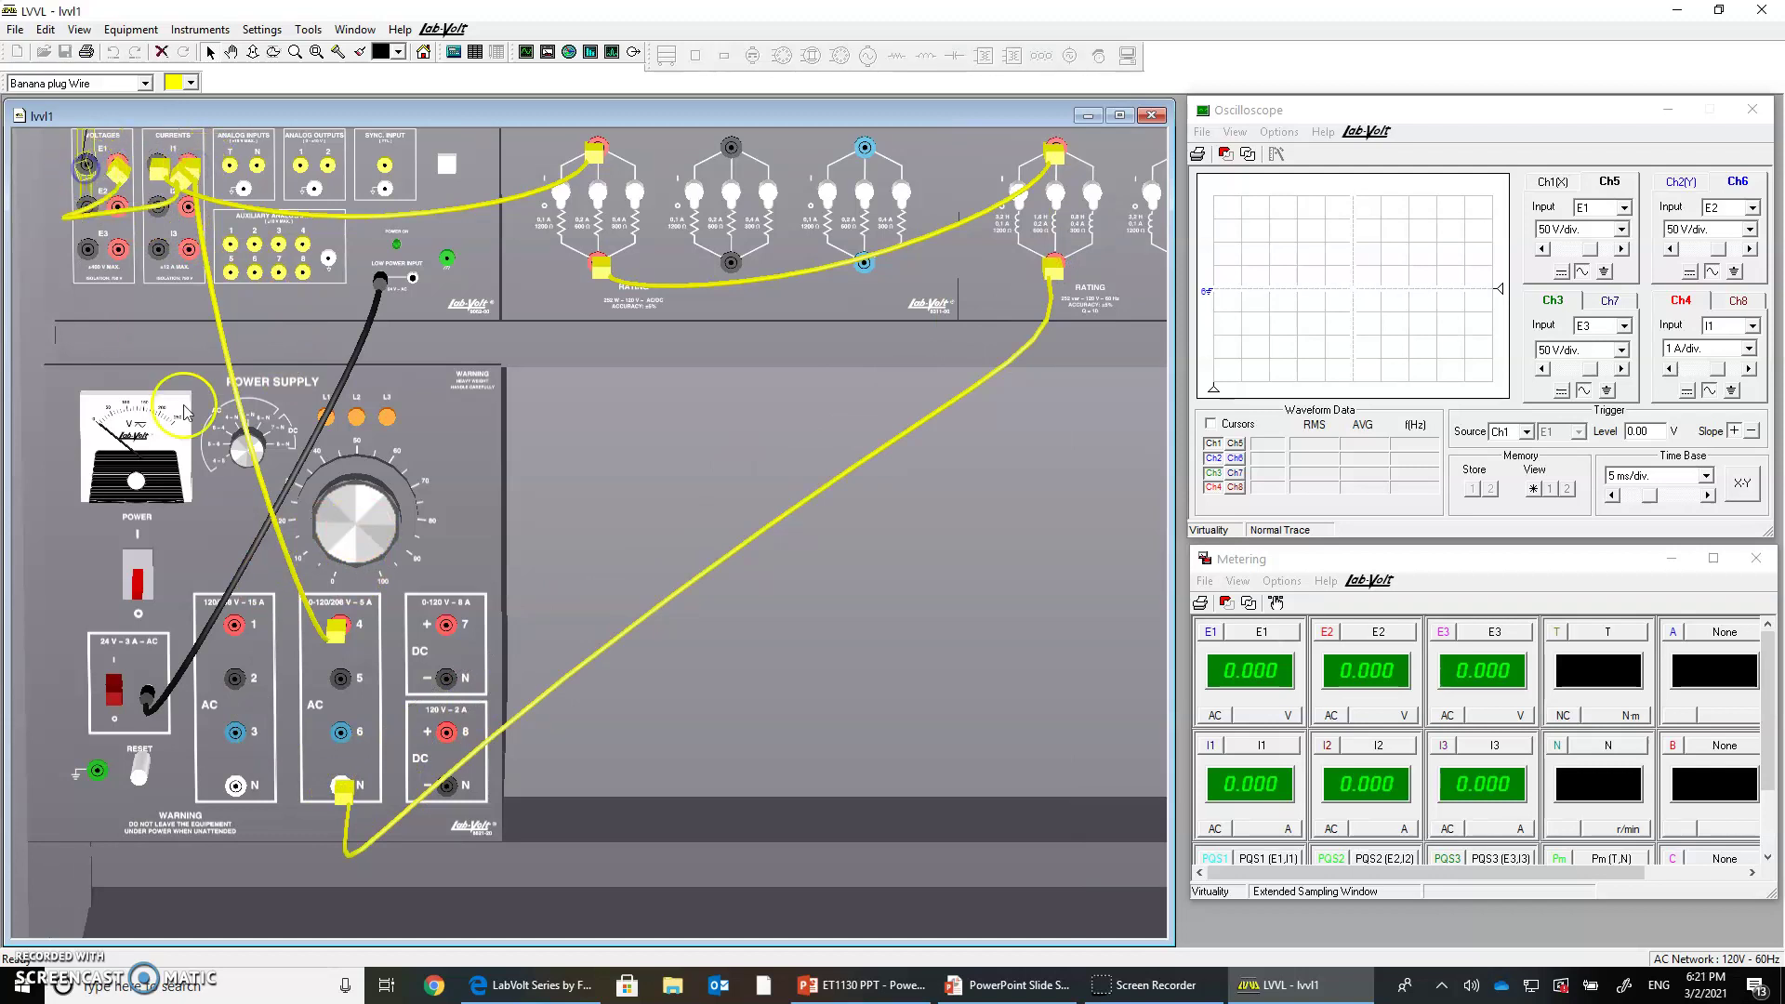
pyautogui.click(345, 807)
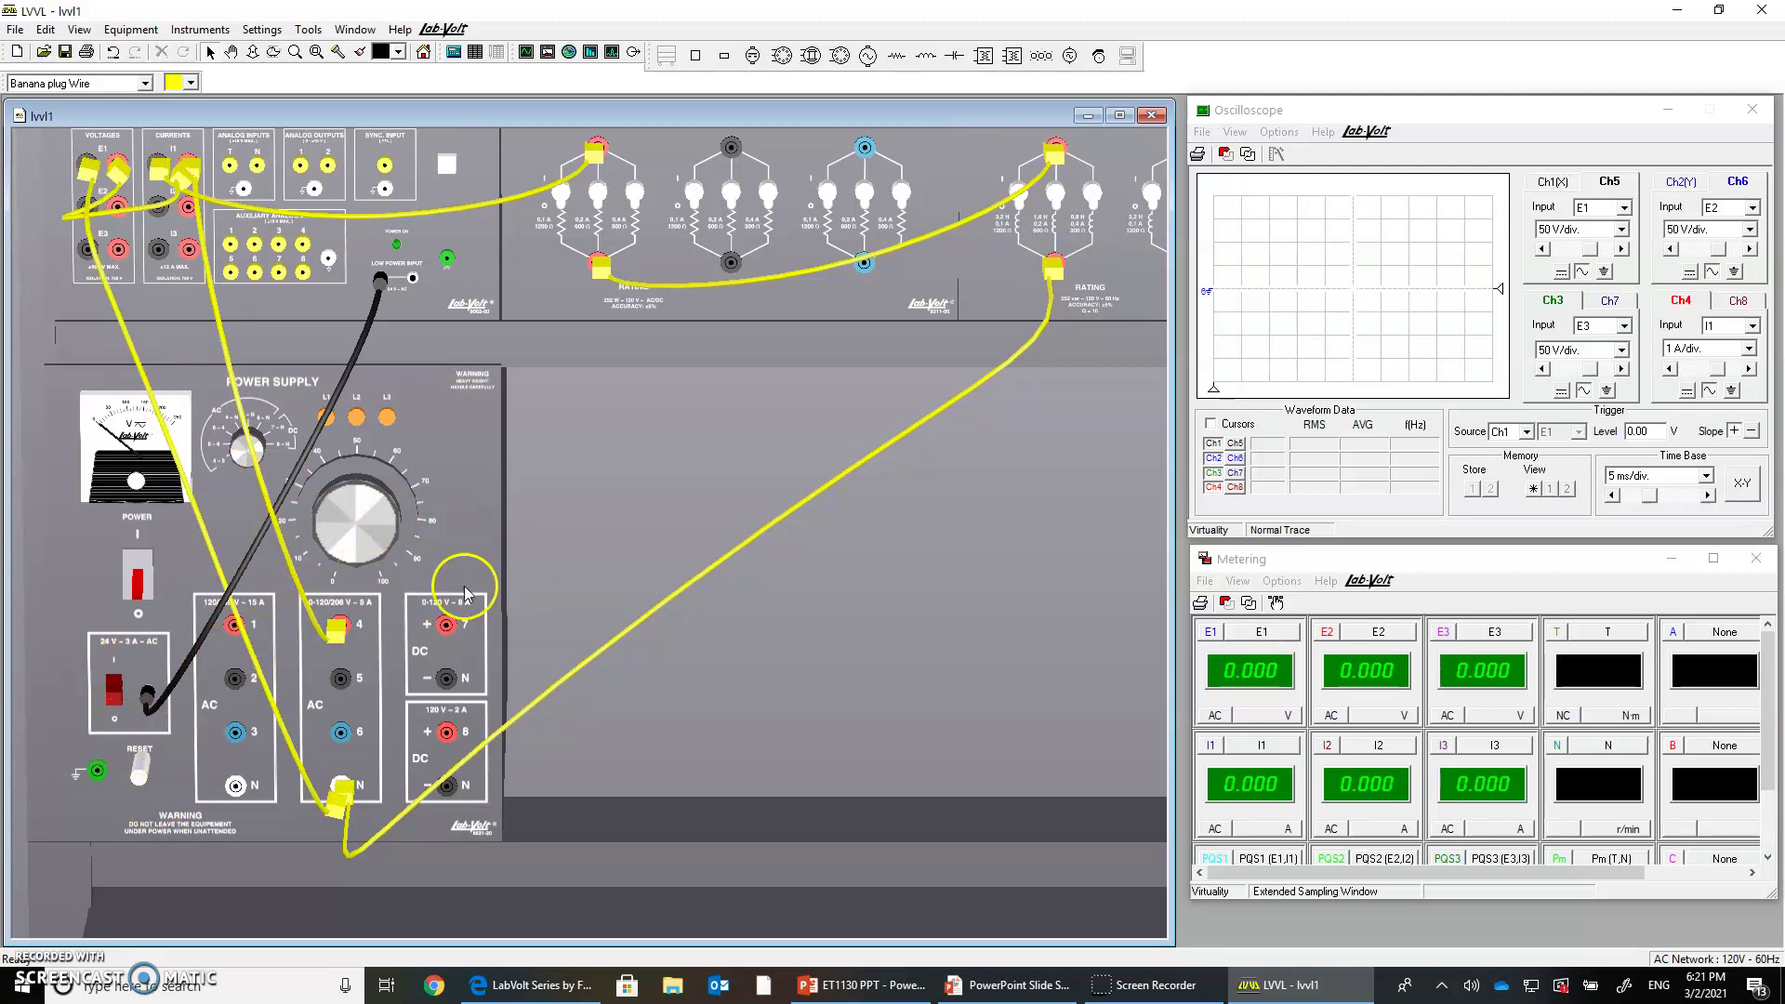
pyautogui.click(1250, 157)
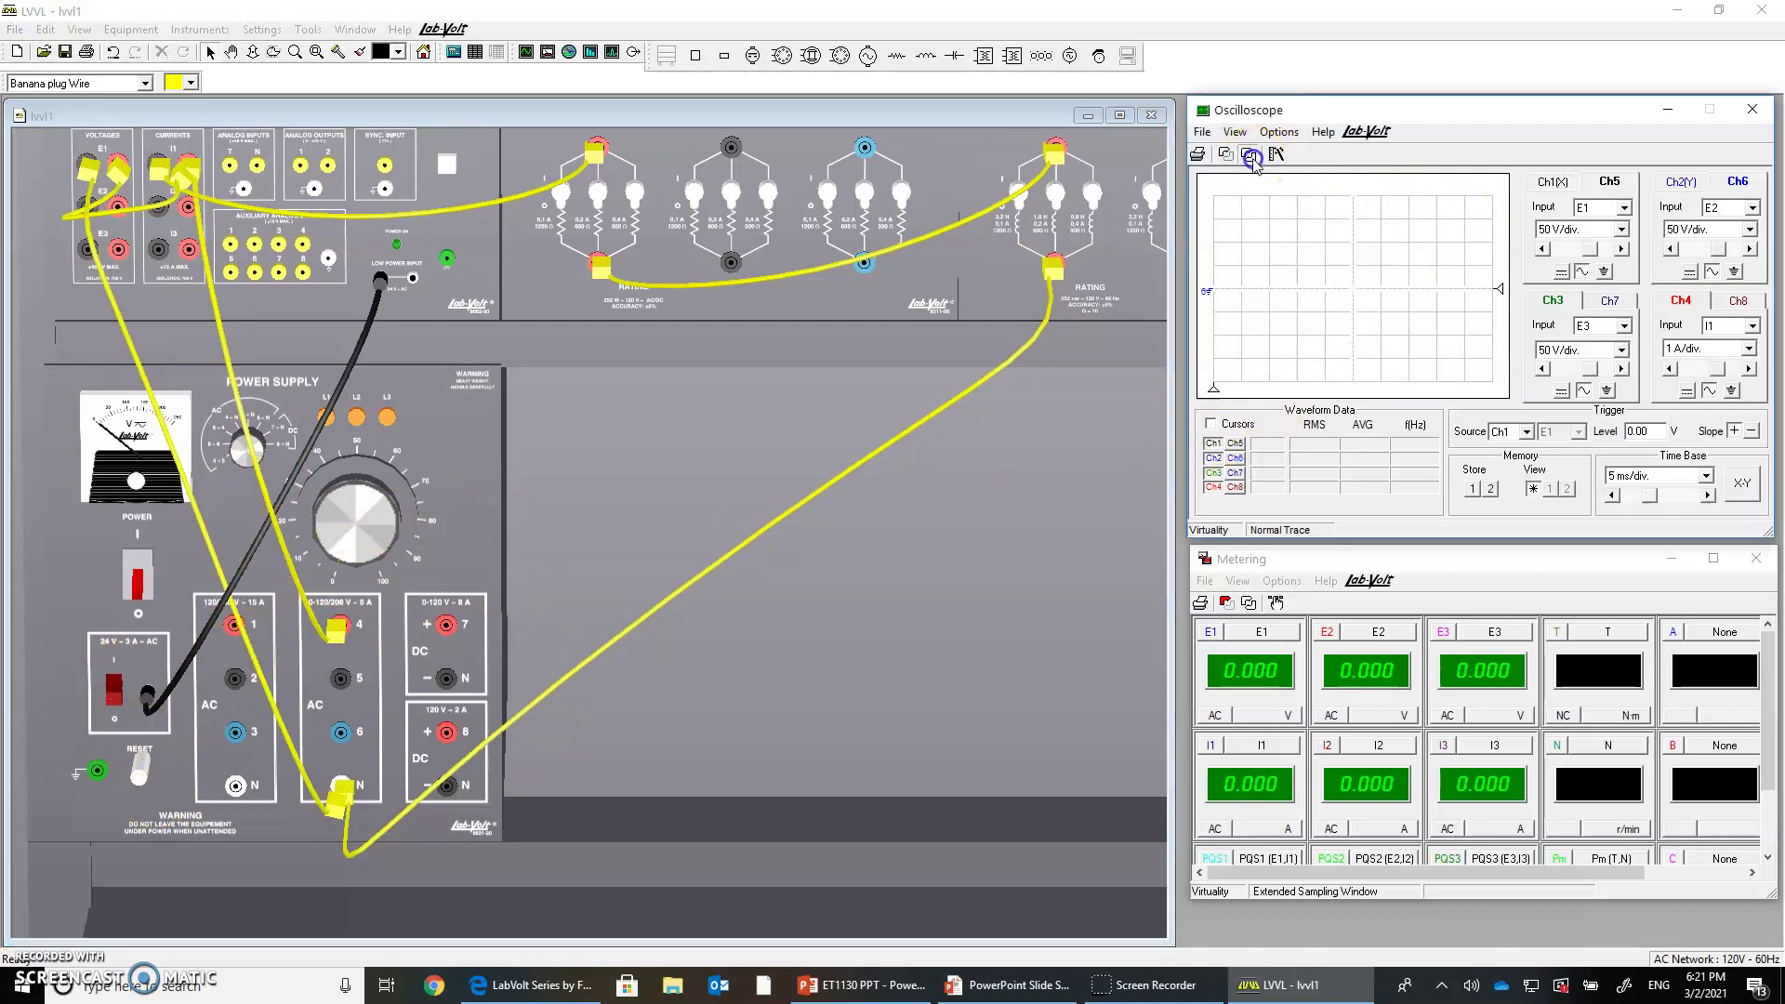
# - Set oscilloscope Ch1 to input E1 at 50 V/div and Ch2 to current I1 at 0.1 A/div
pyautogui.click(1625, 209)
pyautogui.click(1606, 226)
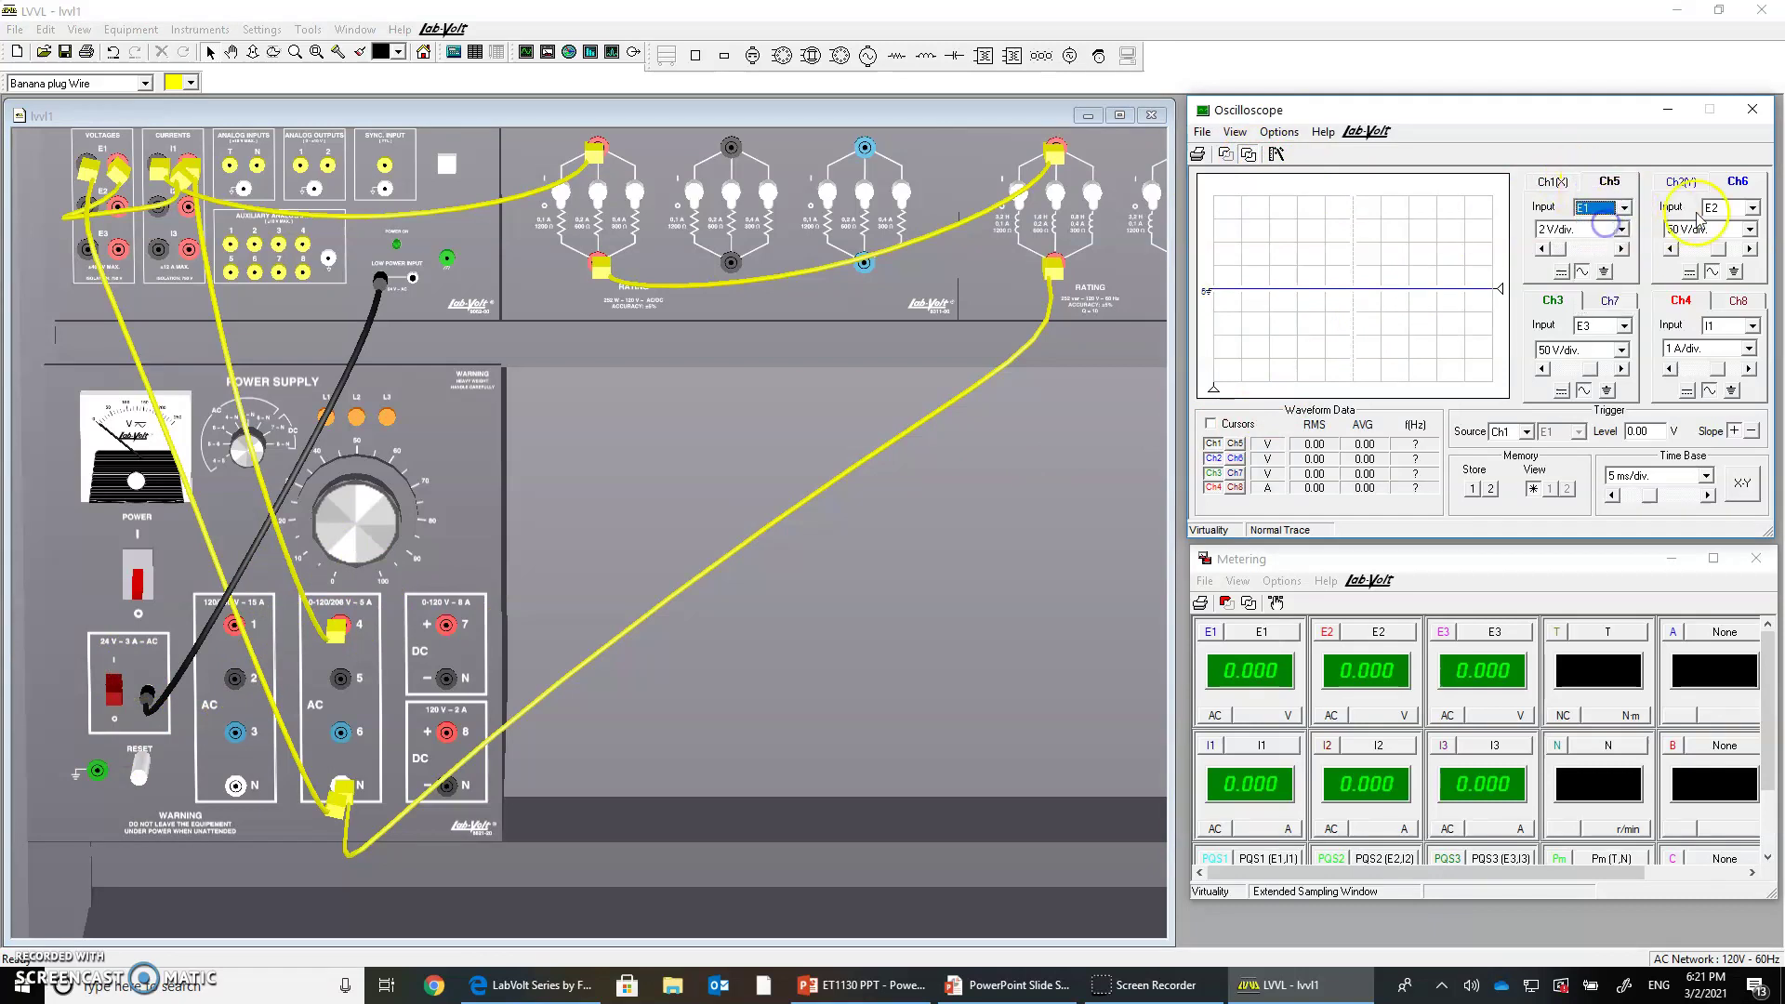
pyautogui.click(1752, 207)
pyautogui.click(1745, 248)
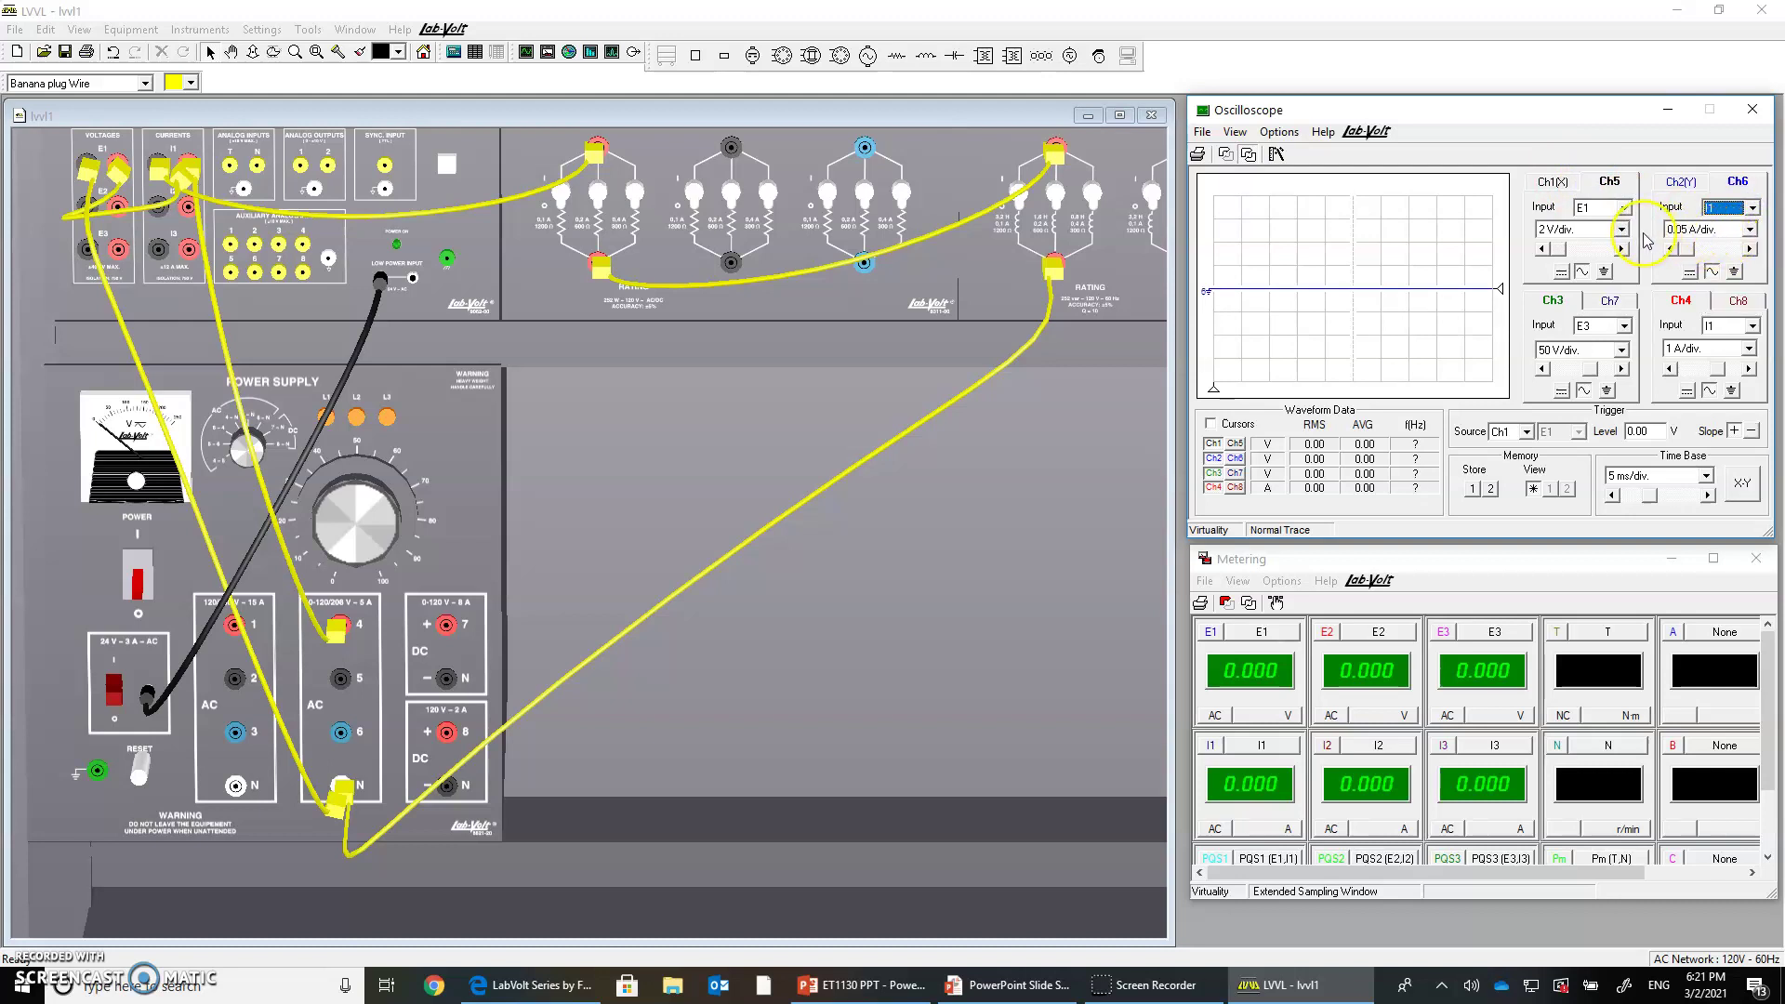
pyautogui.click(1622, 229)
pyautogui.click(1588, 310)
pyautogui.click(1571, 295)
pyautogui.click(1750, 231)
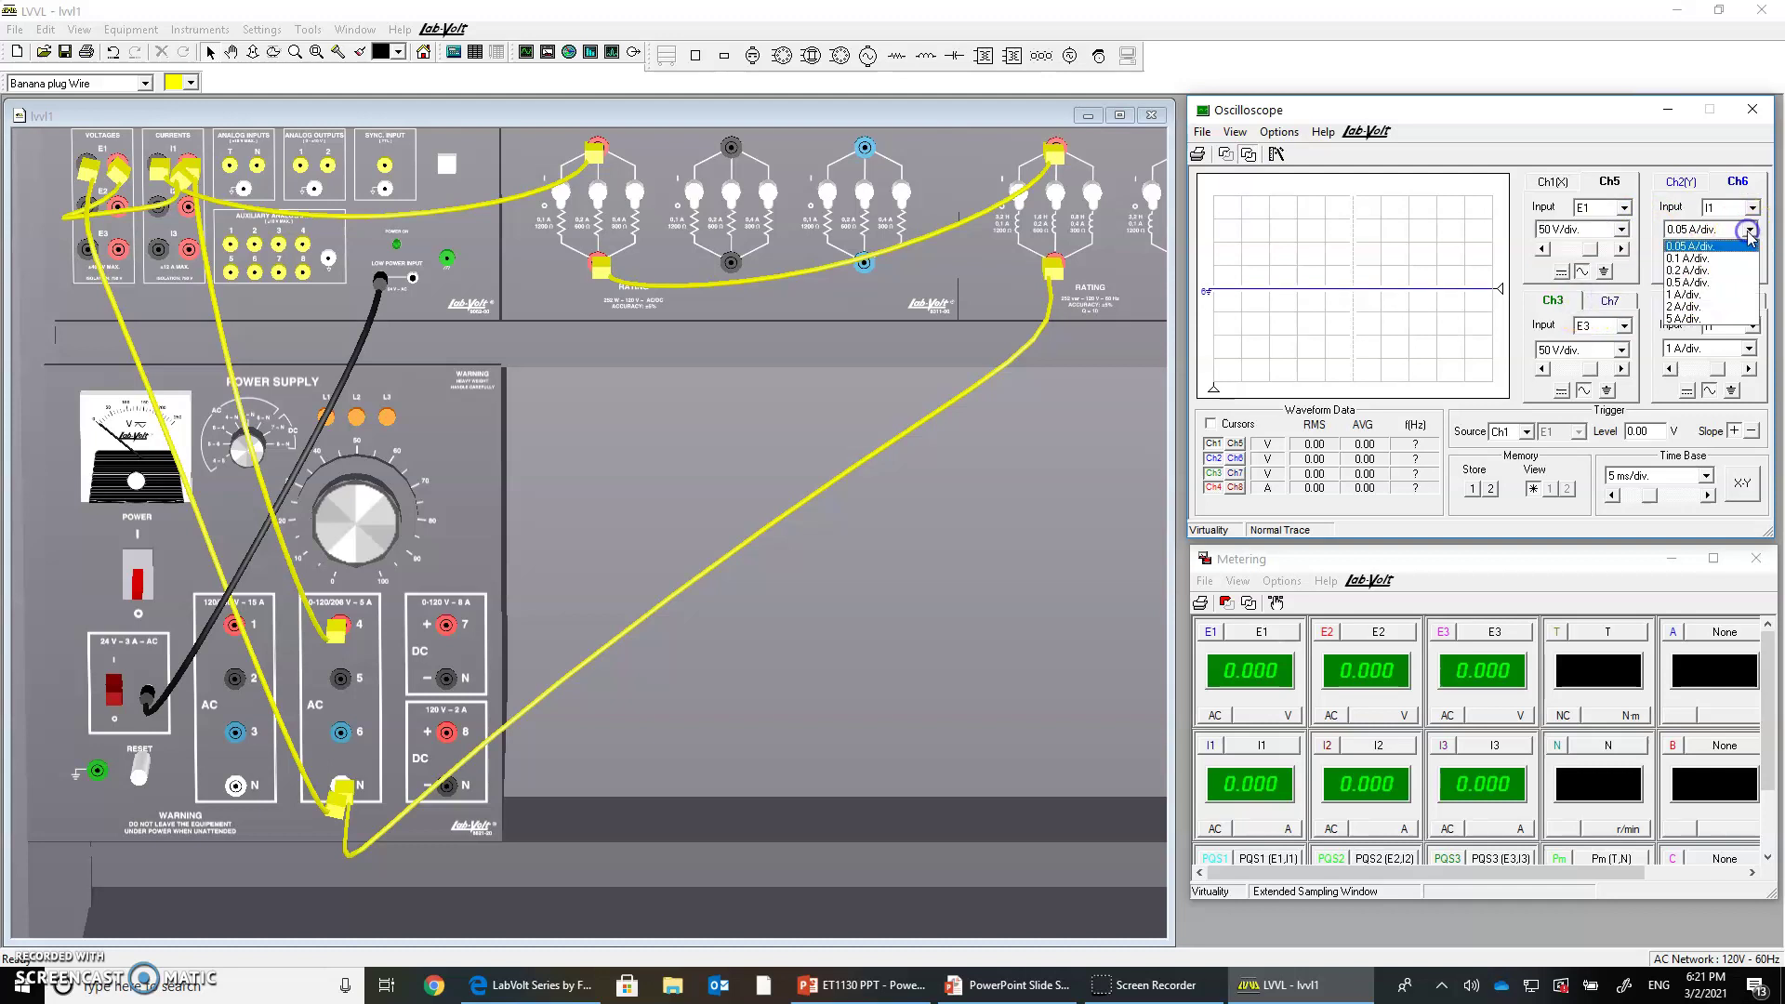
pyautogui.click(1707, 260)
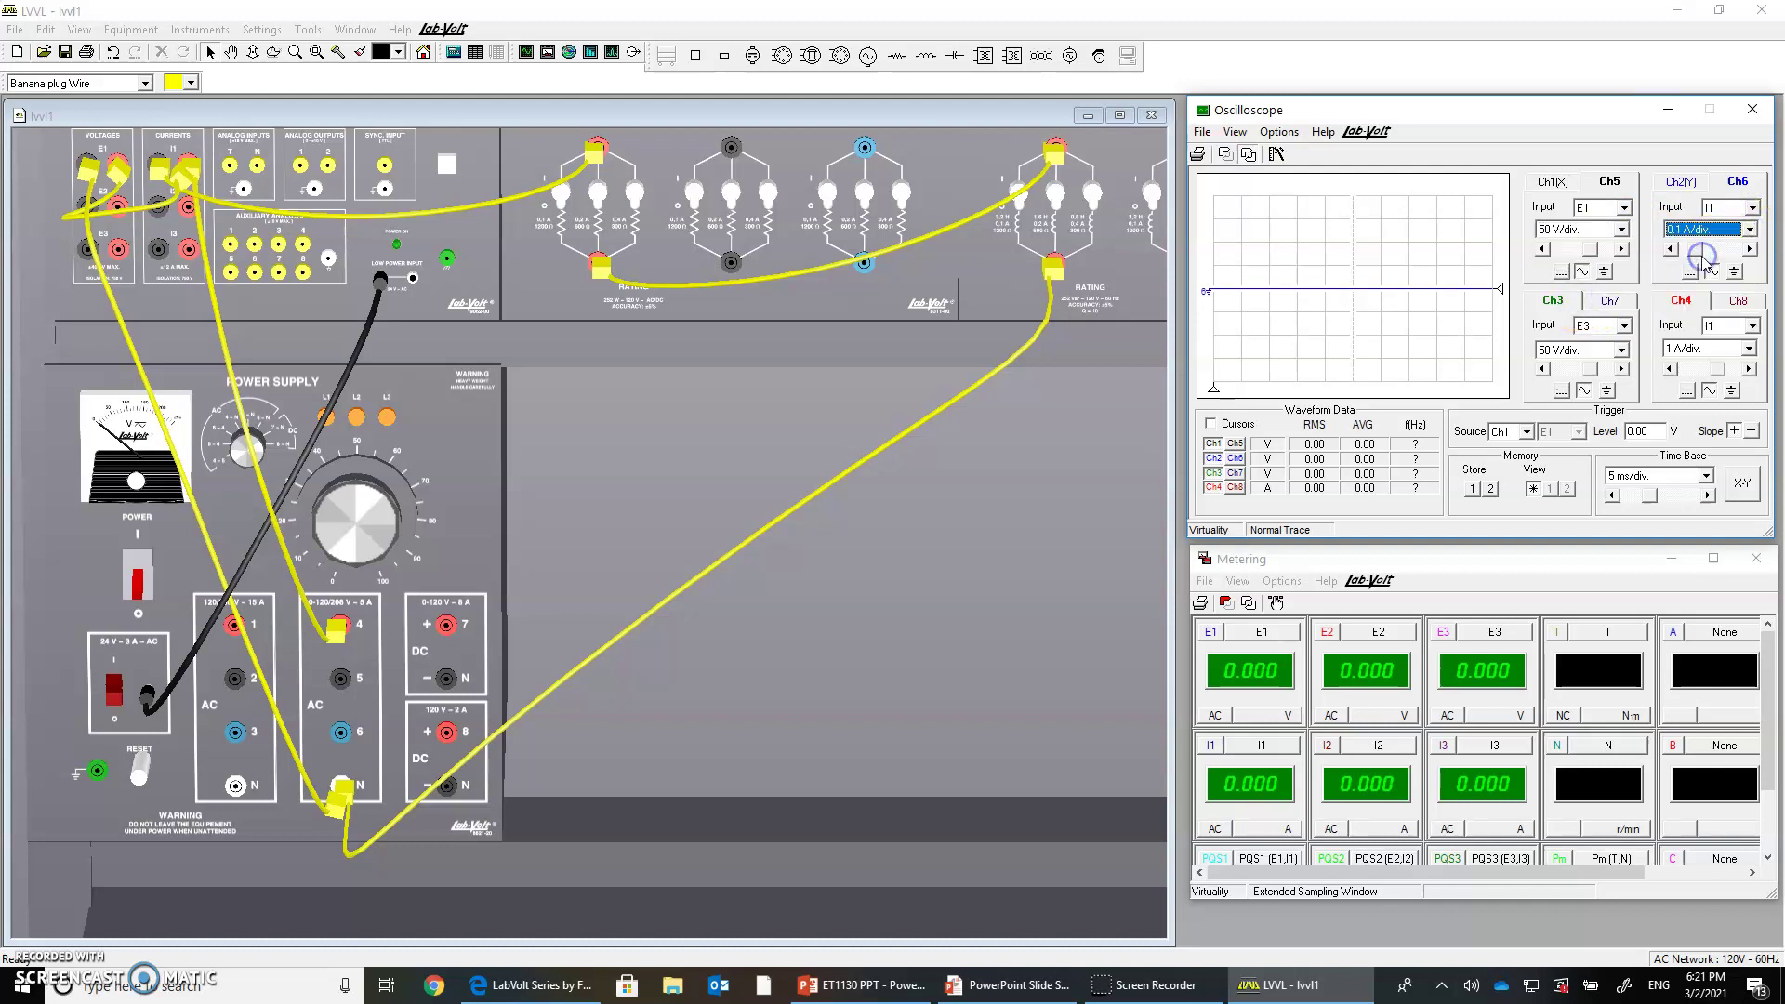
pyautogui.click(566, 204)
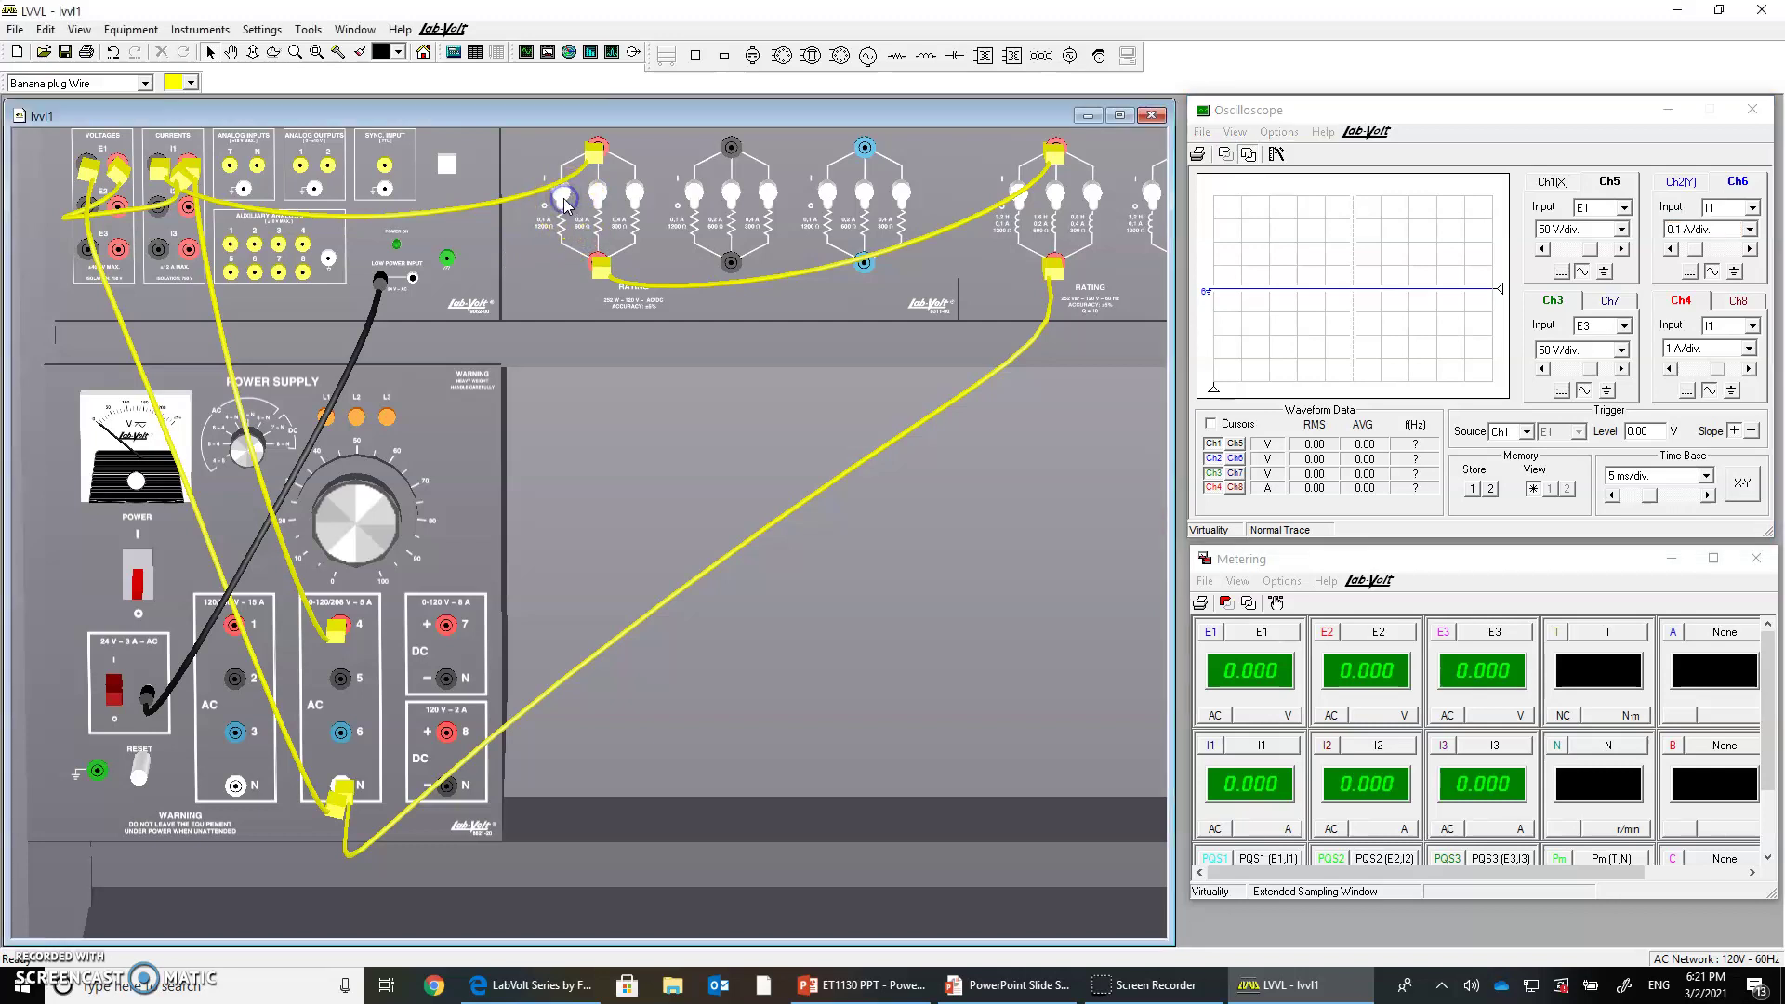
pyautogui.scroll(1, 565, 204)
pyautogui.scroll(1, 546, 158)
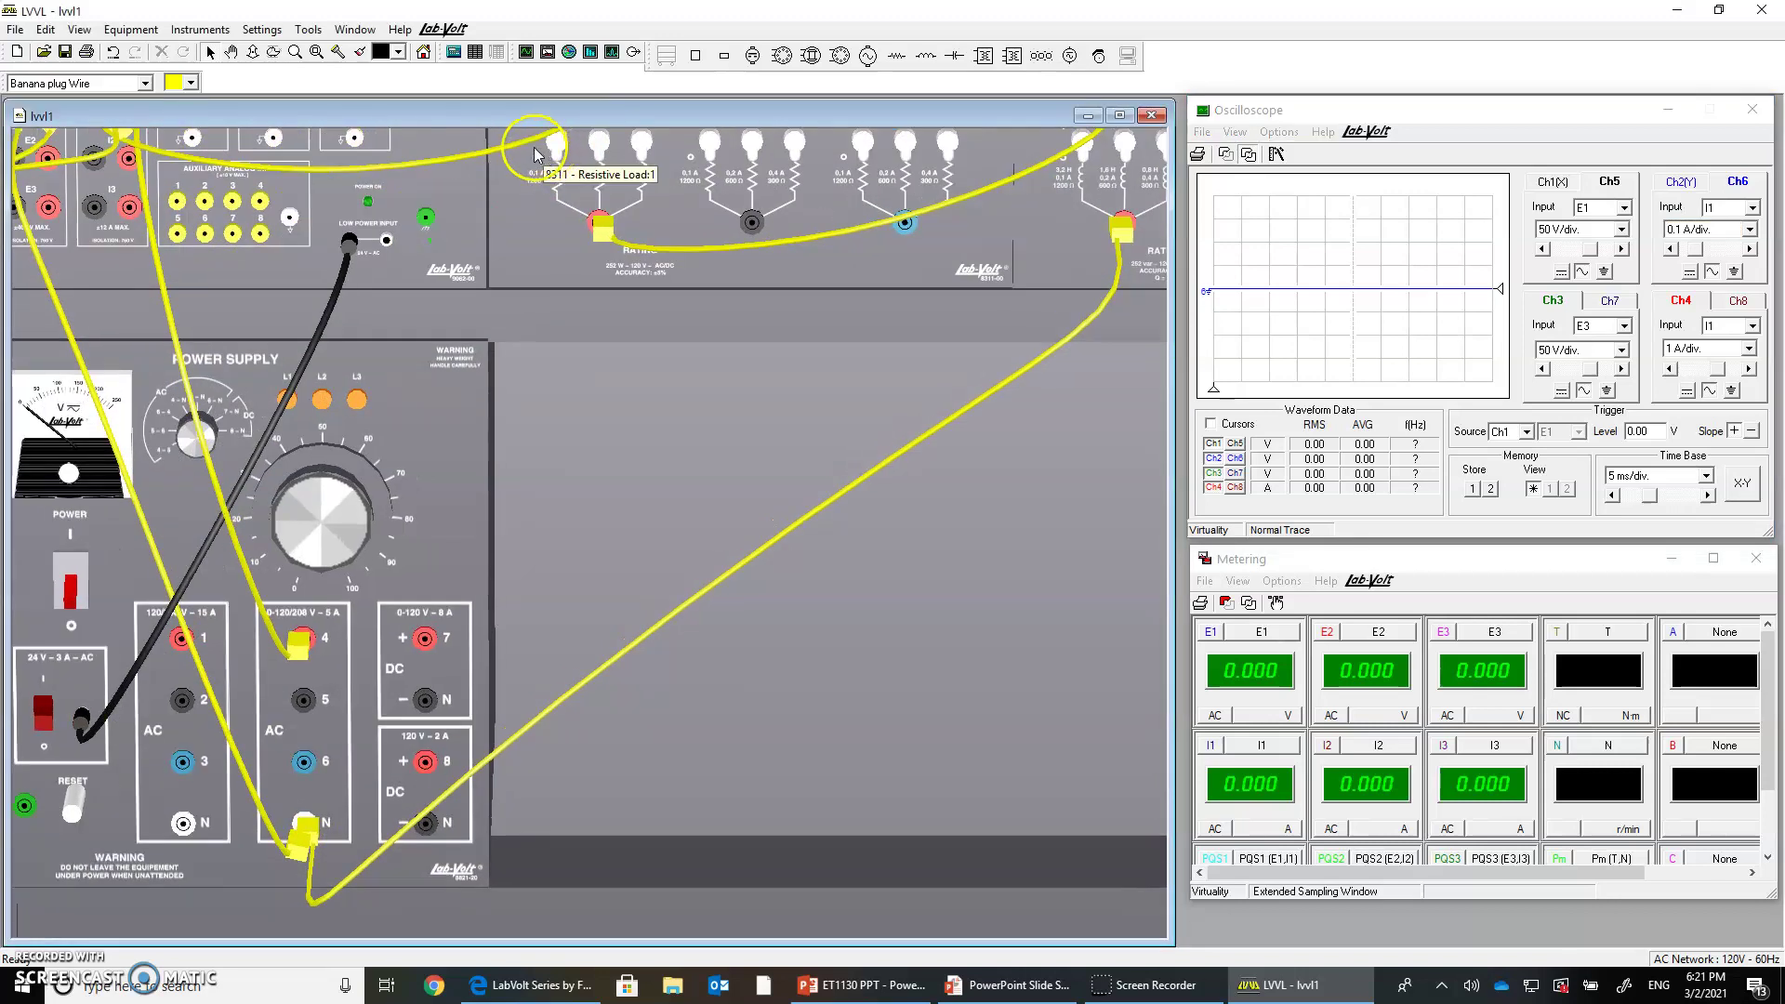
pyautogui.scroll(1, 542, 165)
pyautogui.click(251, 52)
pyautogui.moveTo(539, 156); pyautogui.dragTo(583, 205)
pyautogui.scroll(1, 238, 324)
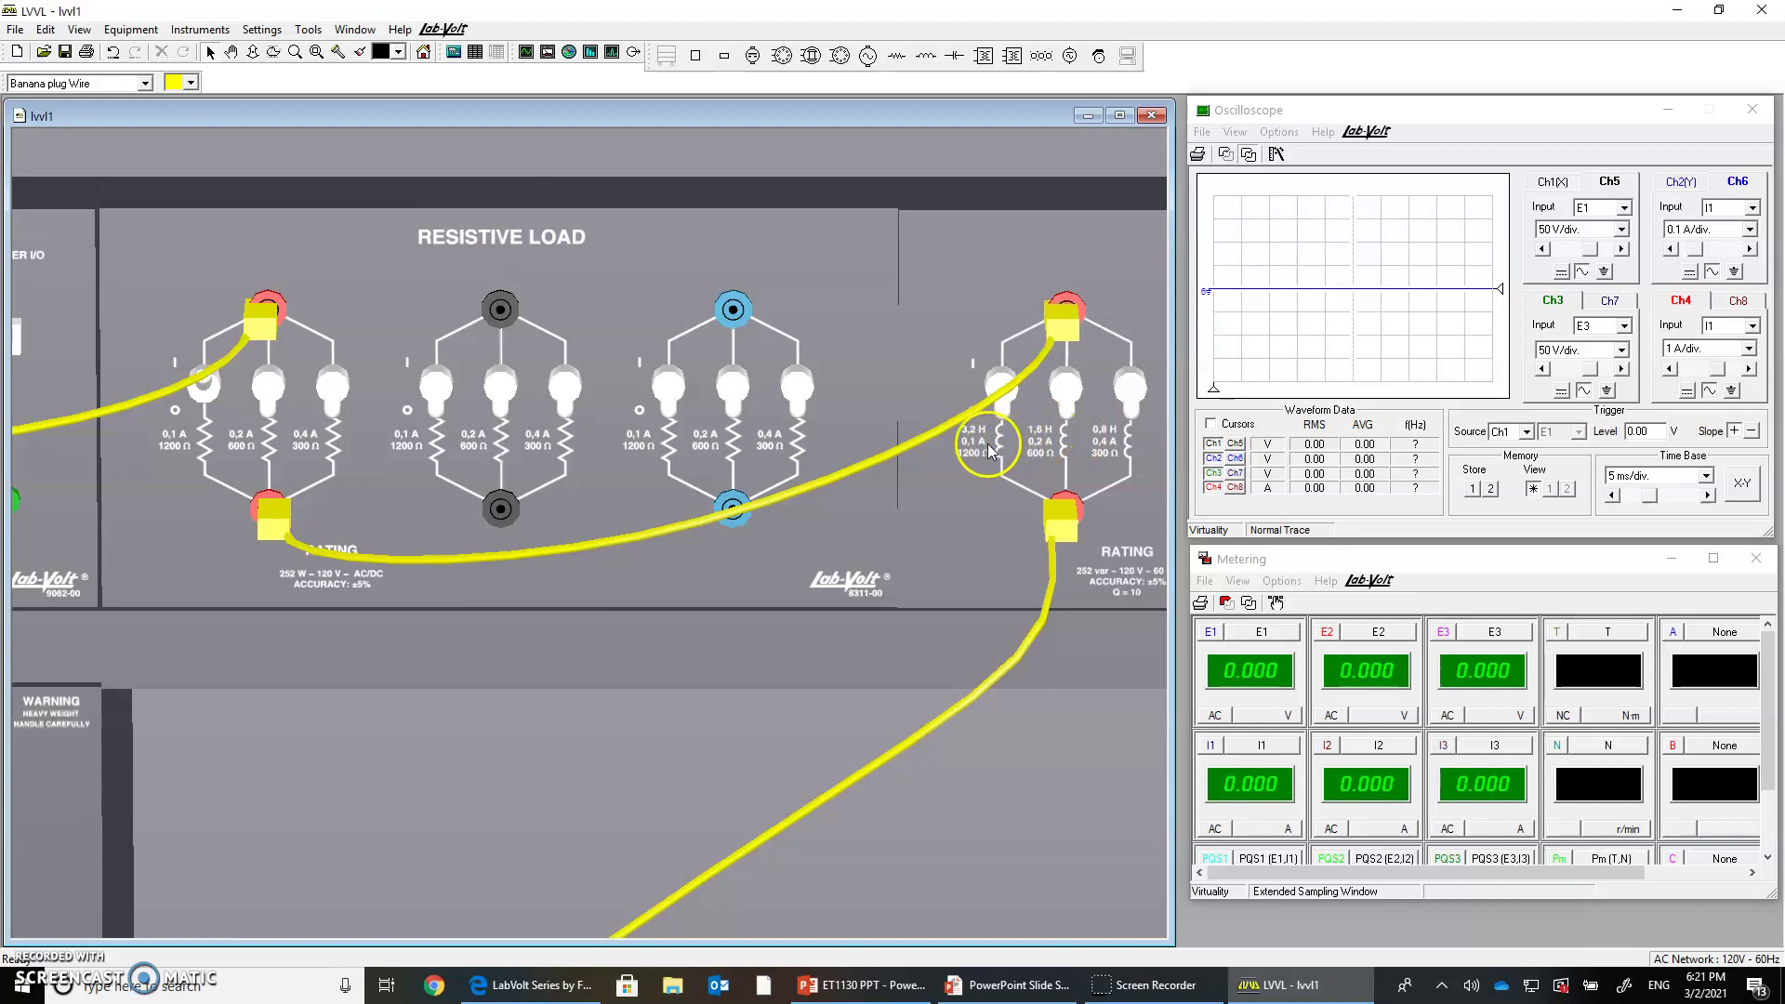
pyautogui.click(1130, 395)
pyautogui.scroll(-4, 603, 476)
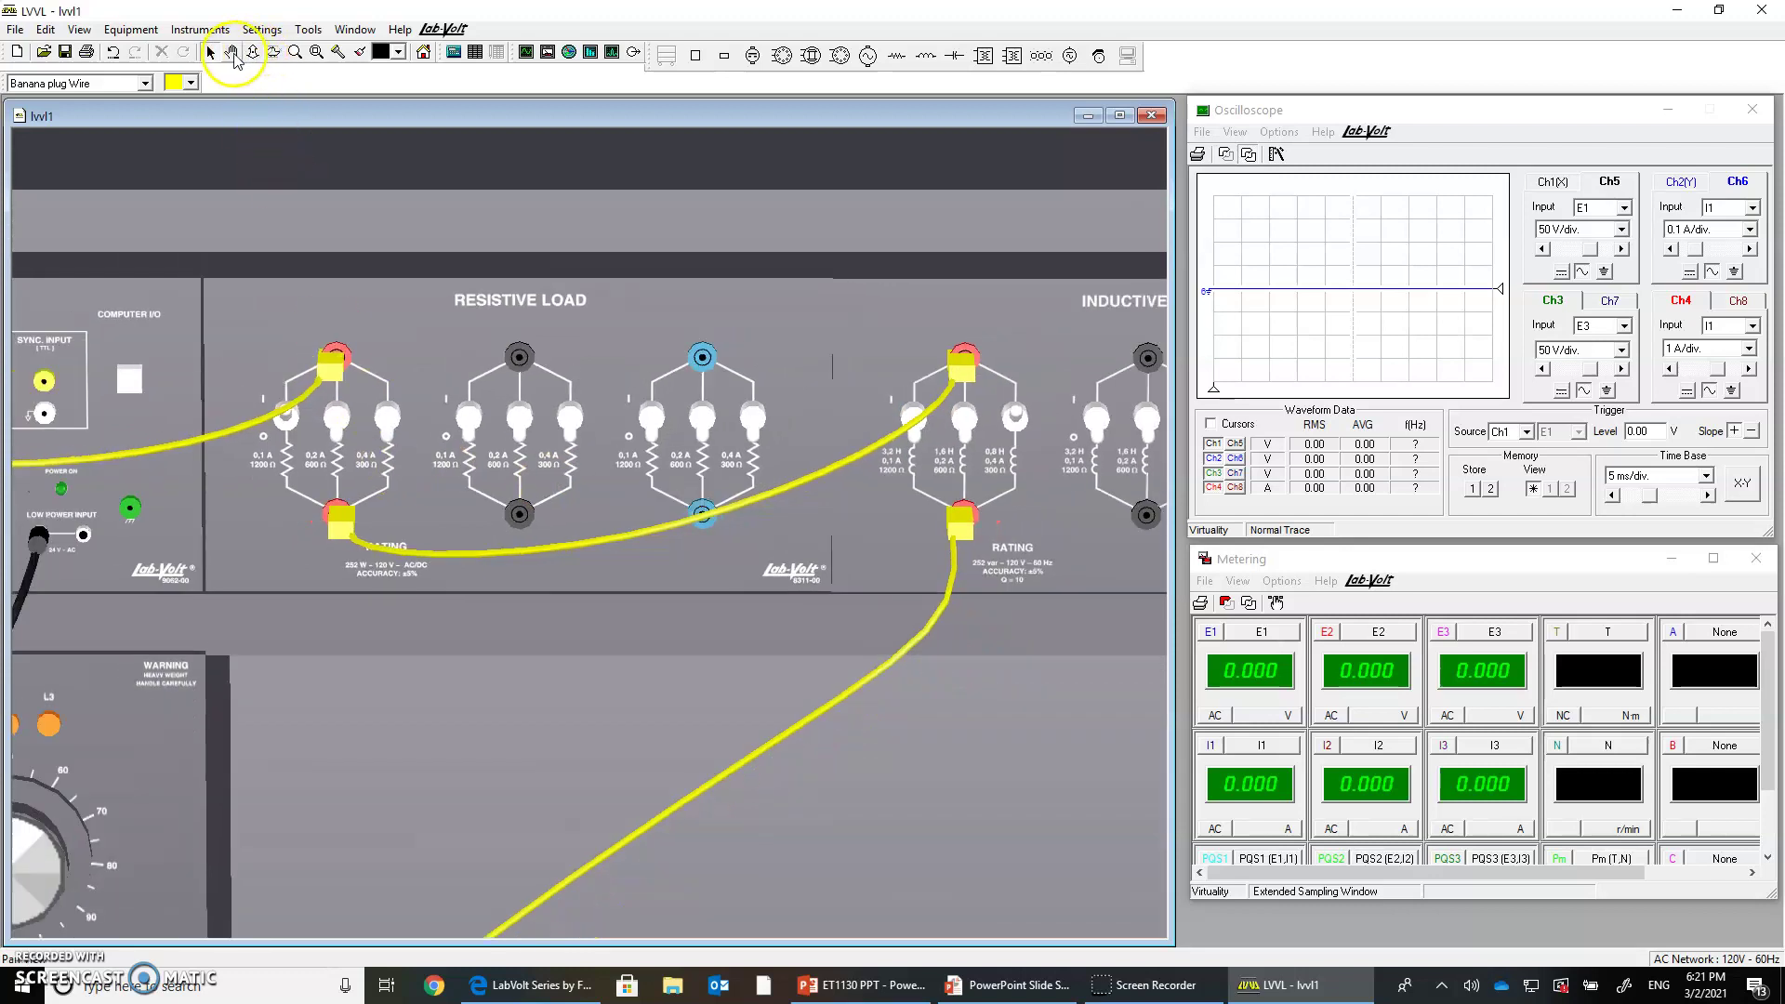
# - Bring the Power Supply into view and switch its main POWER on
pyautogui.moveTo(145, 337); pyautogui.dragTo(196, 300)
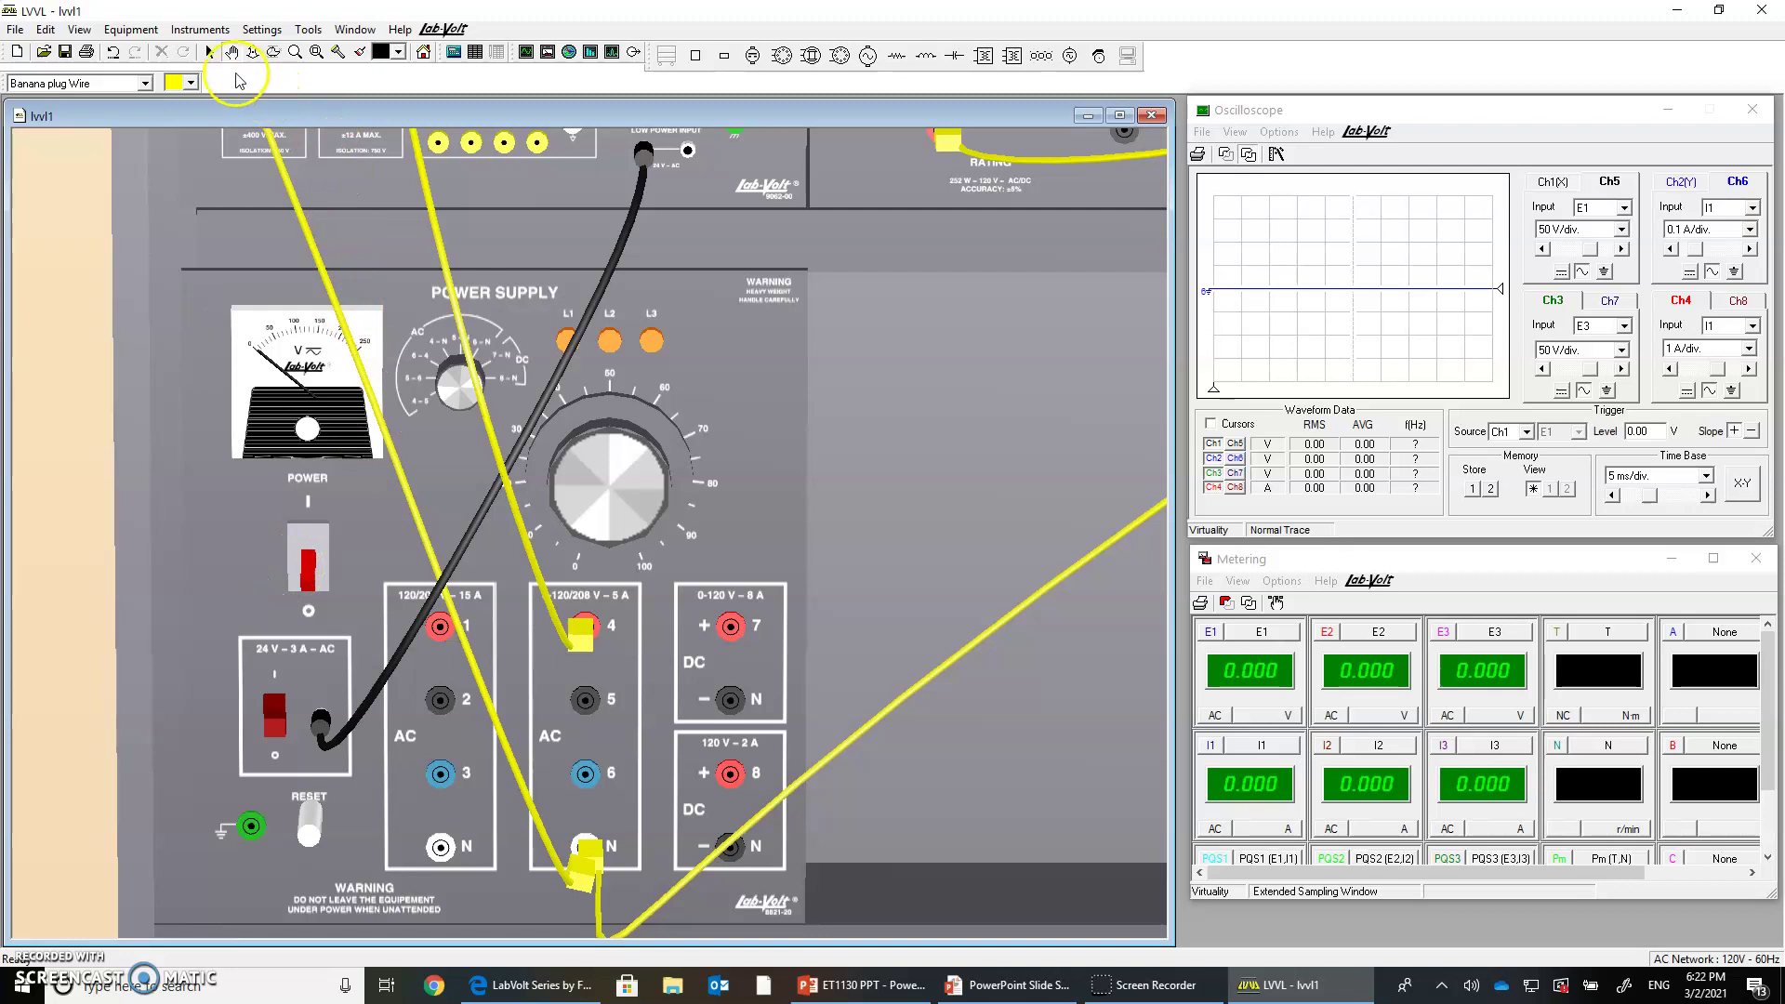
pyautogui.click(277, 721)
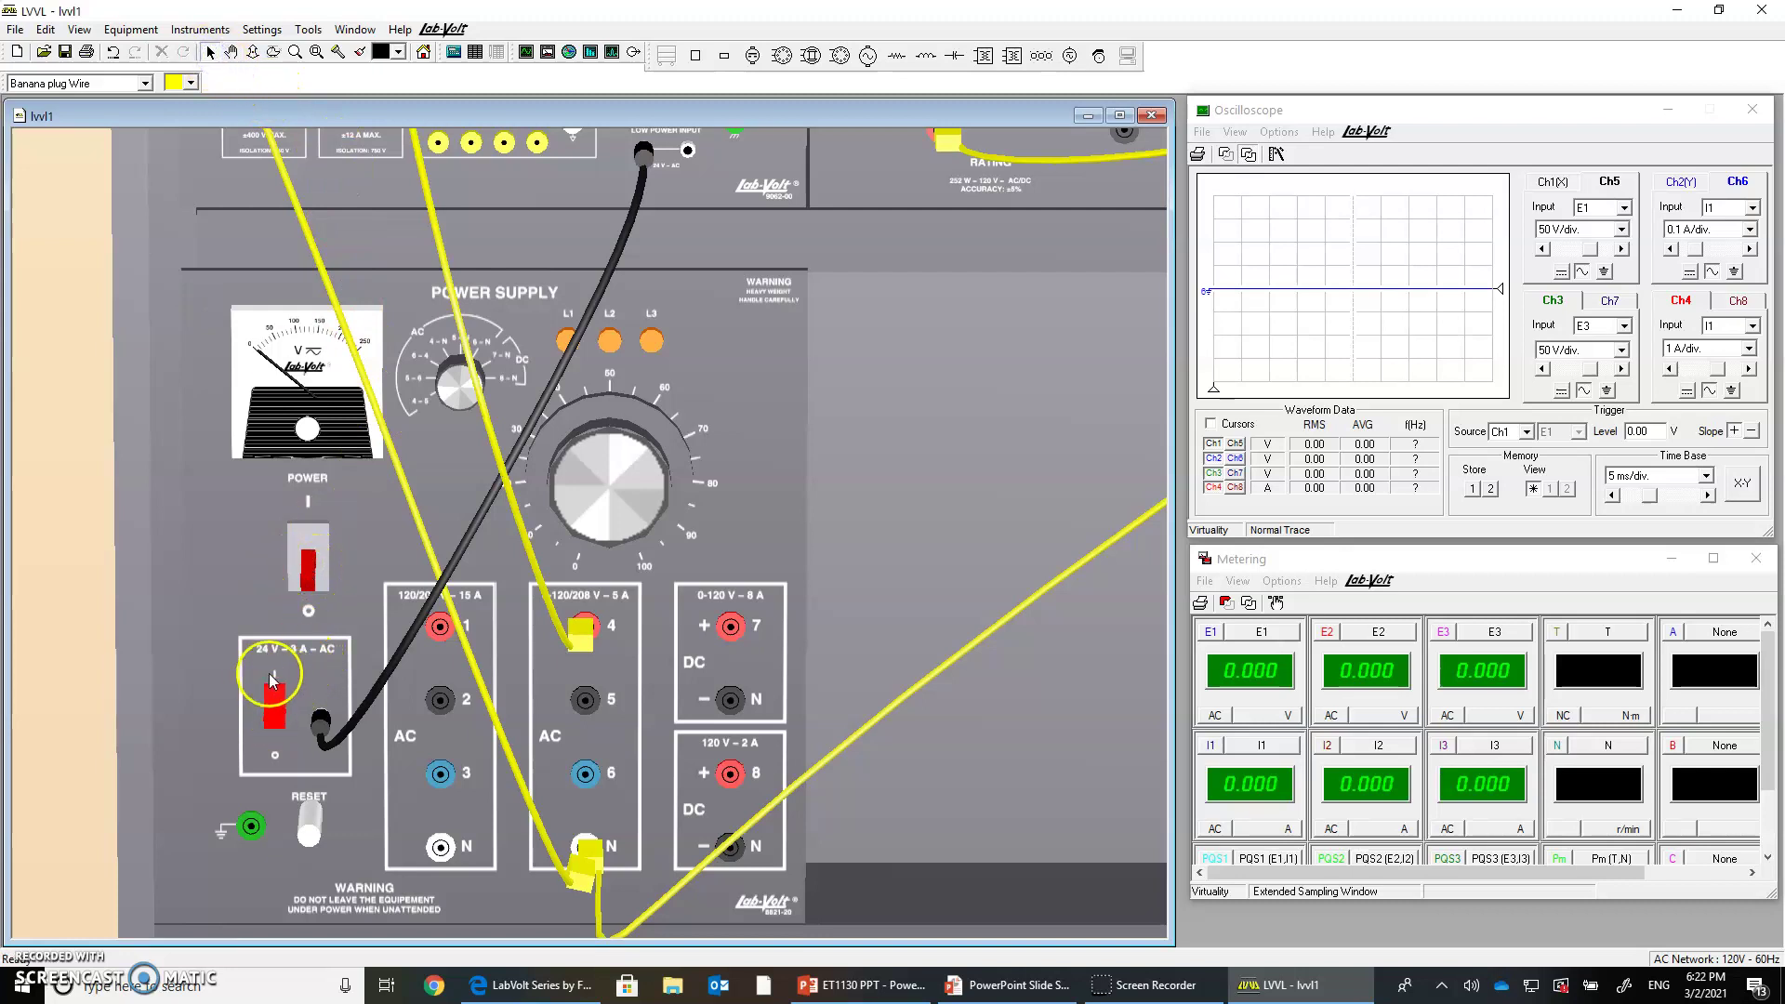
pyautogui.click(320, 569)
pyautogui.click(309, 566)
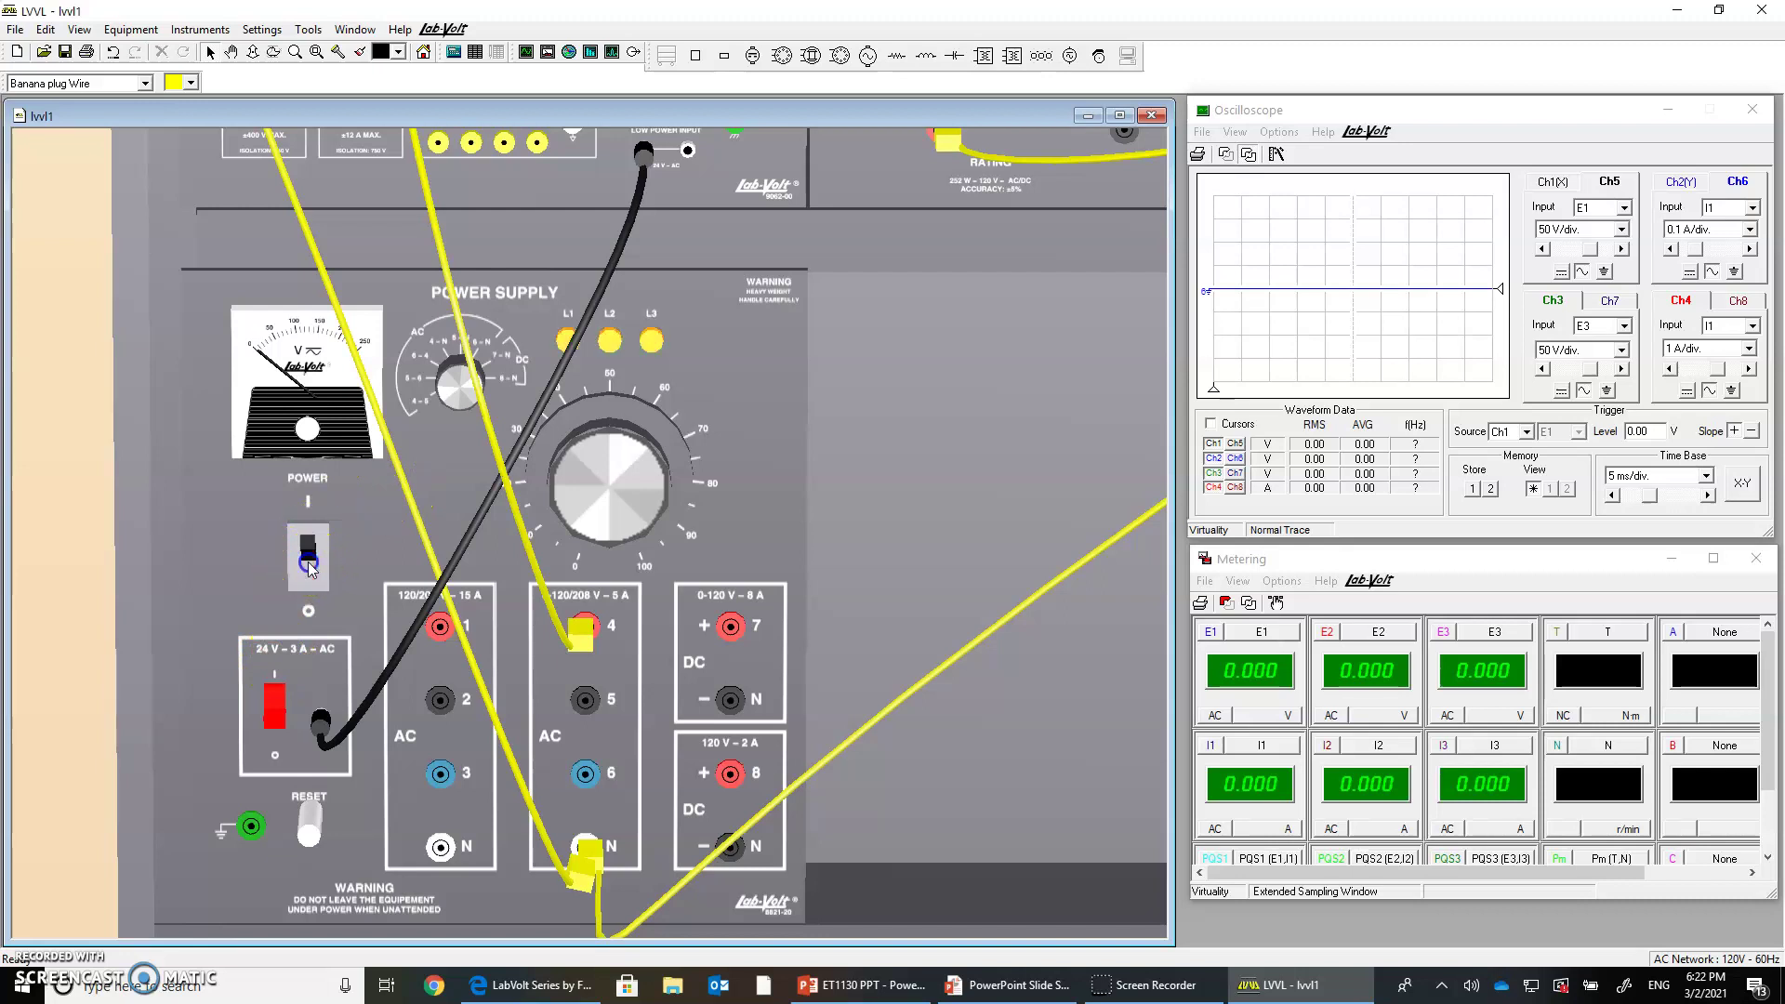
# - Raise the supply's voltage control knob to 100%
pyautogui.click(626, 465)
pyautogui.doubleClick(629, 468)
pyautogui.click(237, 279)
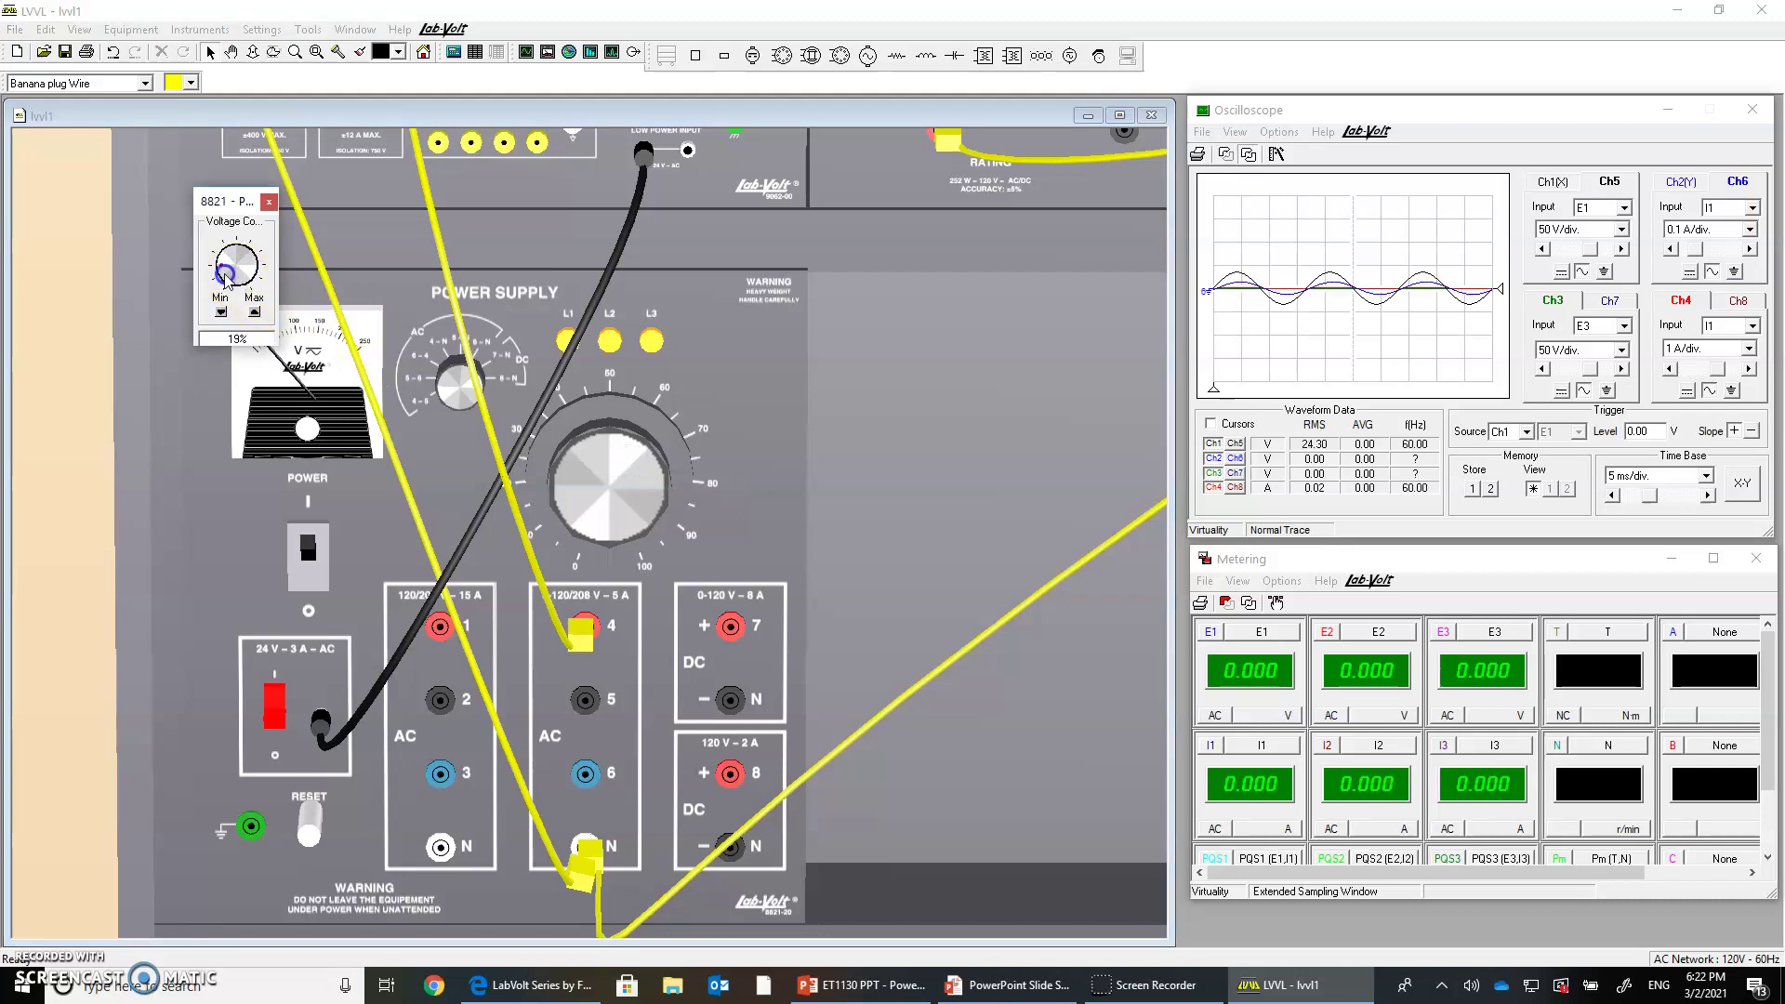
pyautogui.click(255, 312)
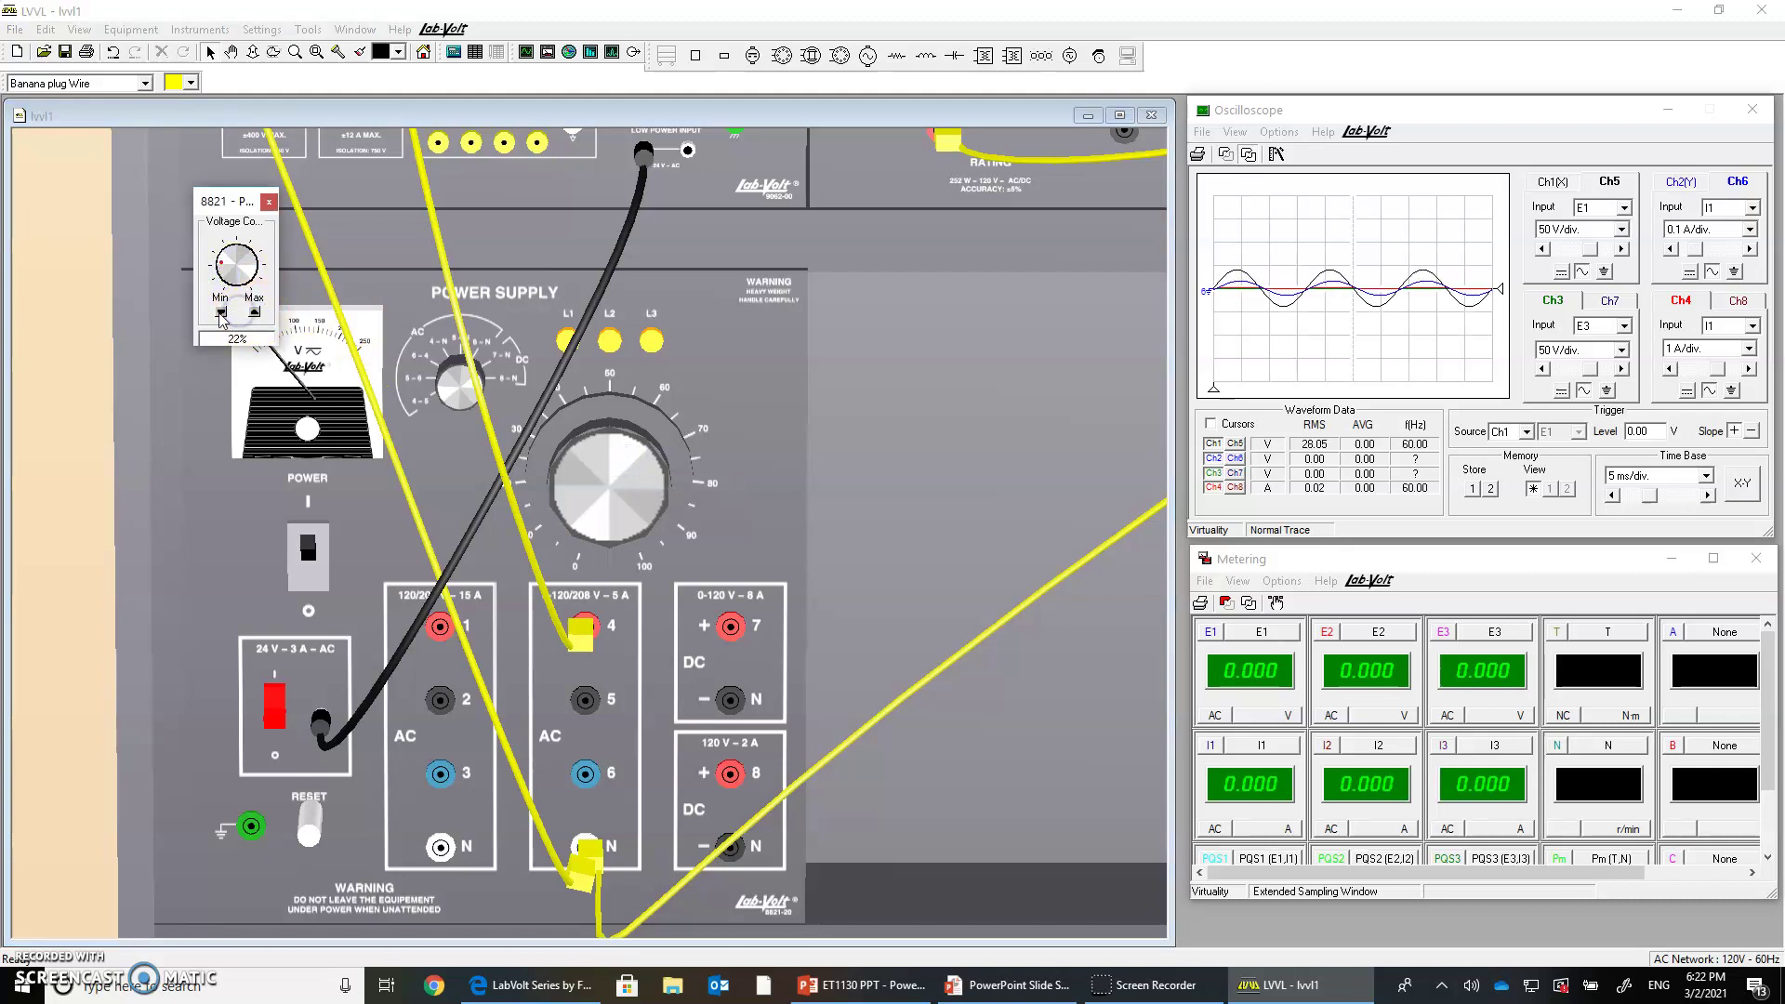
pyautogui.moveTo(226, 270)
pyautogui.mouseDown()
pyautogui.moveTo(258, 277)
pyautogui.moveTo(228, 302)
pyautogui.moveTo(237, 290)
pyautogui.moveTo(210, 289)
pyautogui.mouseUp()
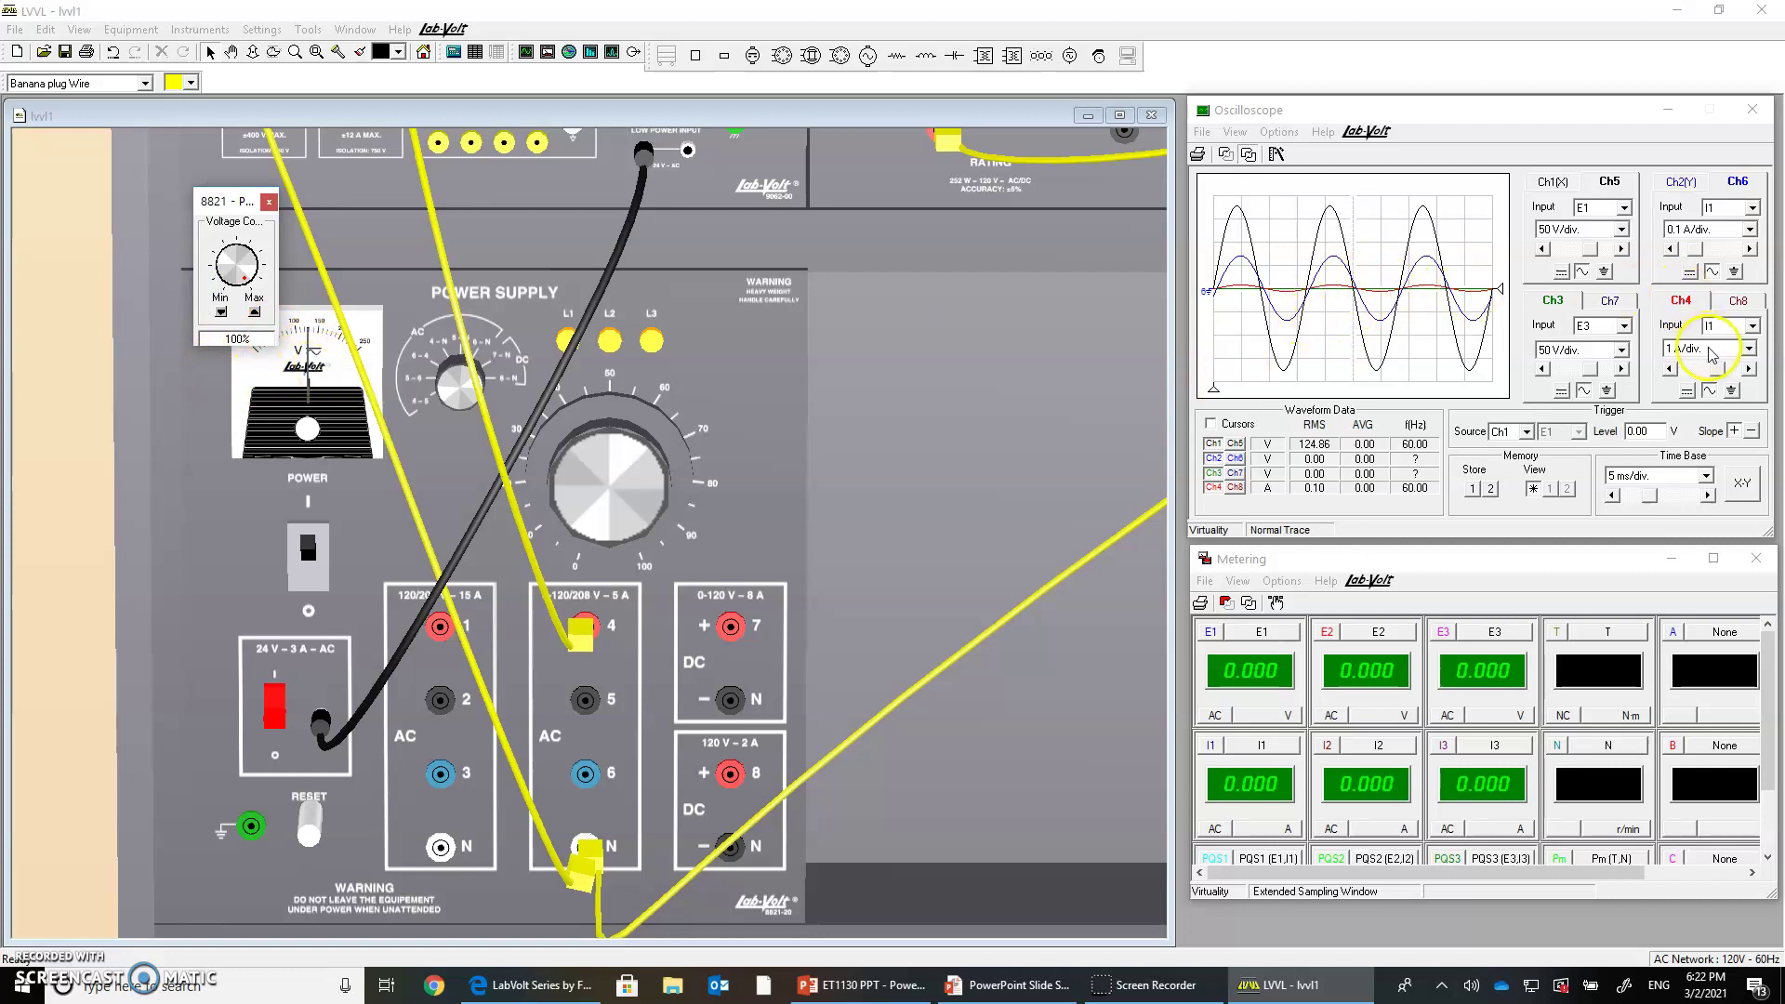
# - Set oscilloscope Ch3 and Ch4 inputs to None
pyautogui.click(1622, 327)
pyautogui.scroll(1, 1609, 372)
pyautogui.click(1608, 344)
pyautogui.click(1731, 327)
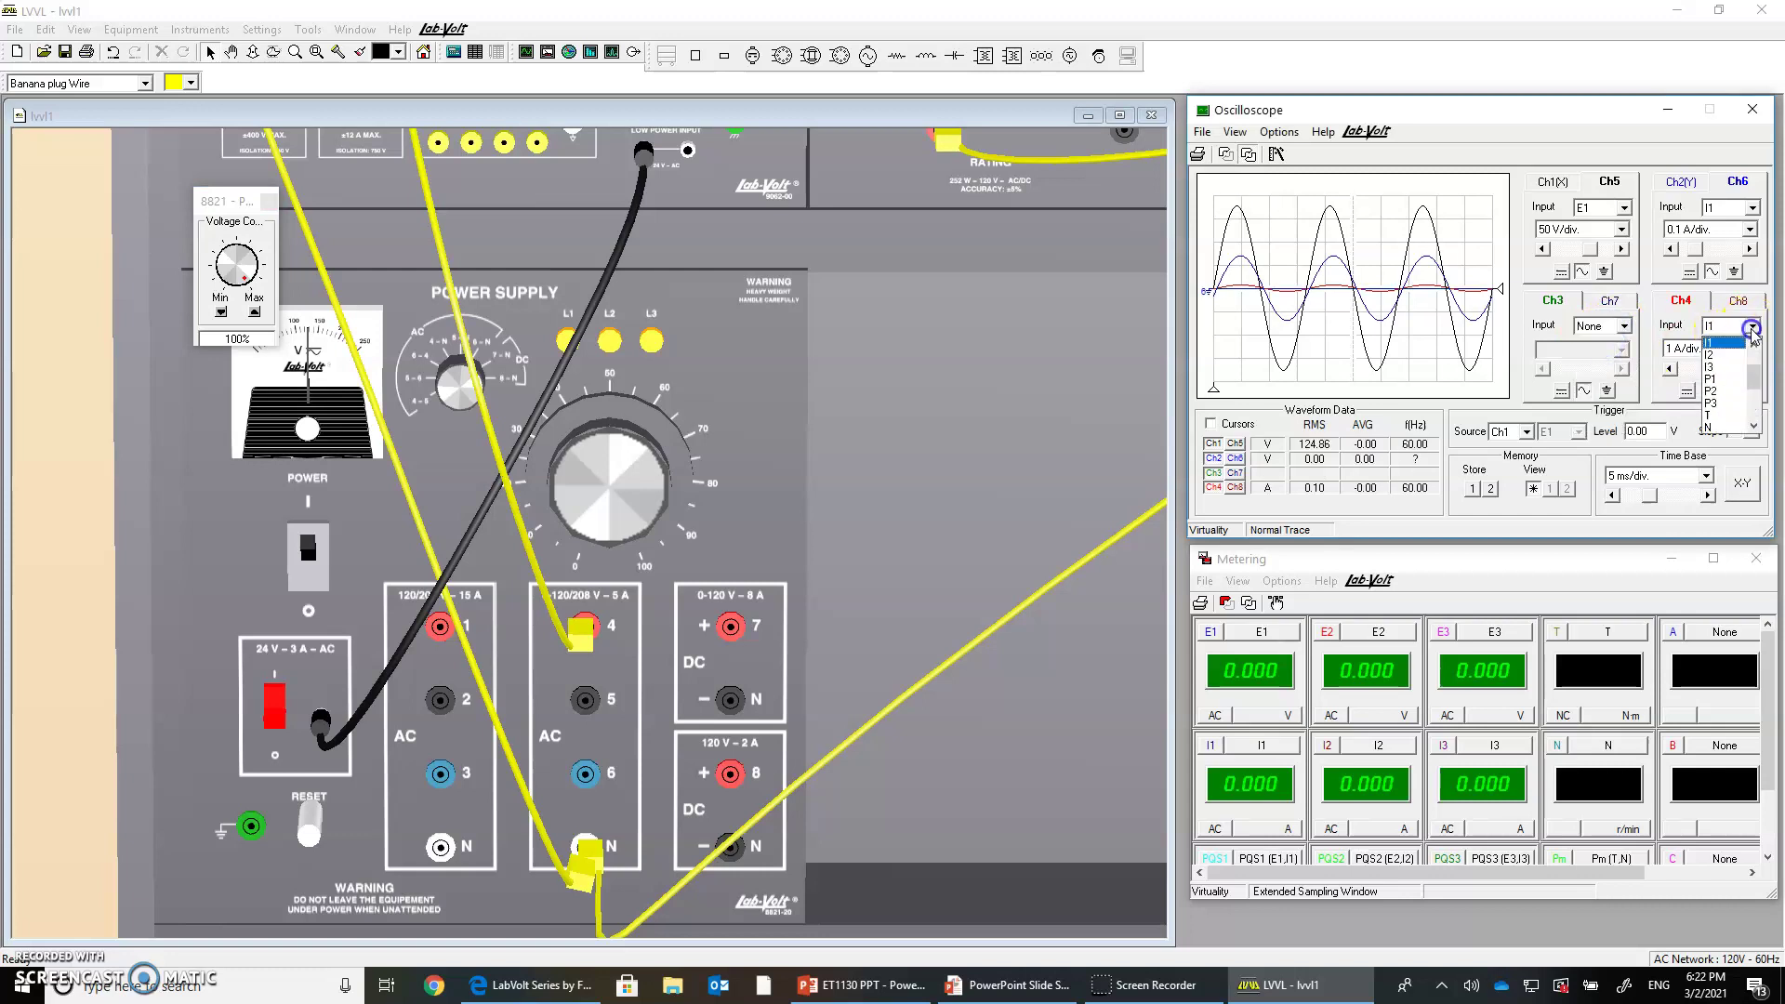
pyautogui.click(1753, 346)
pyautogui.click(1717, 343)
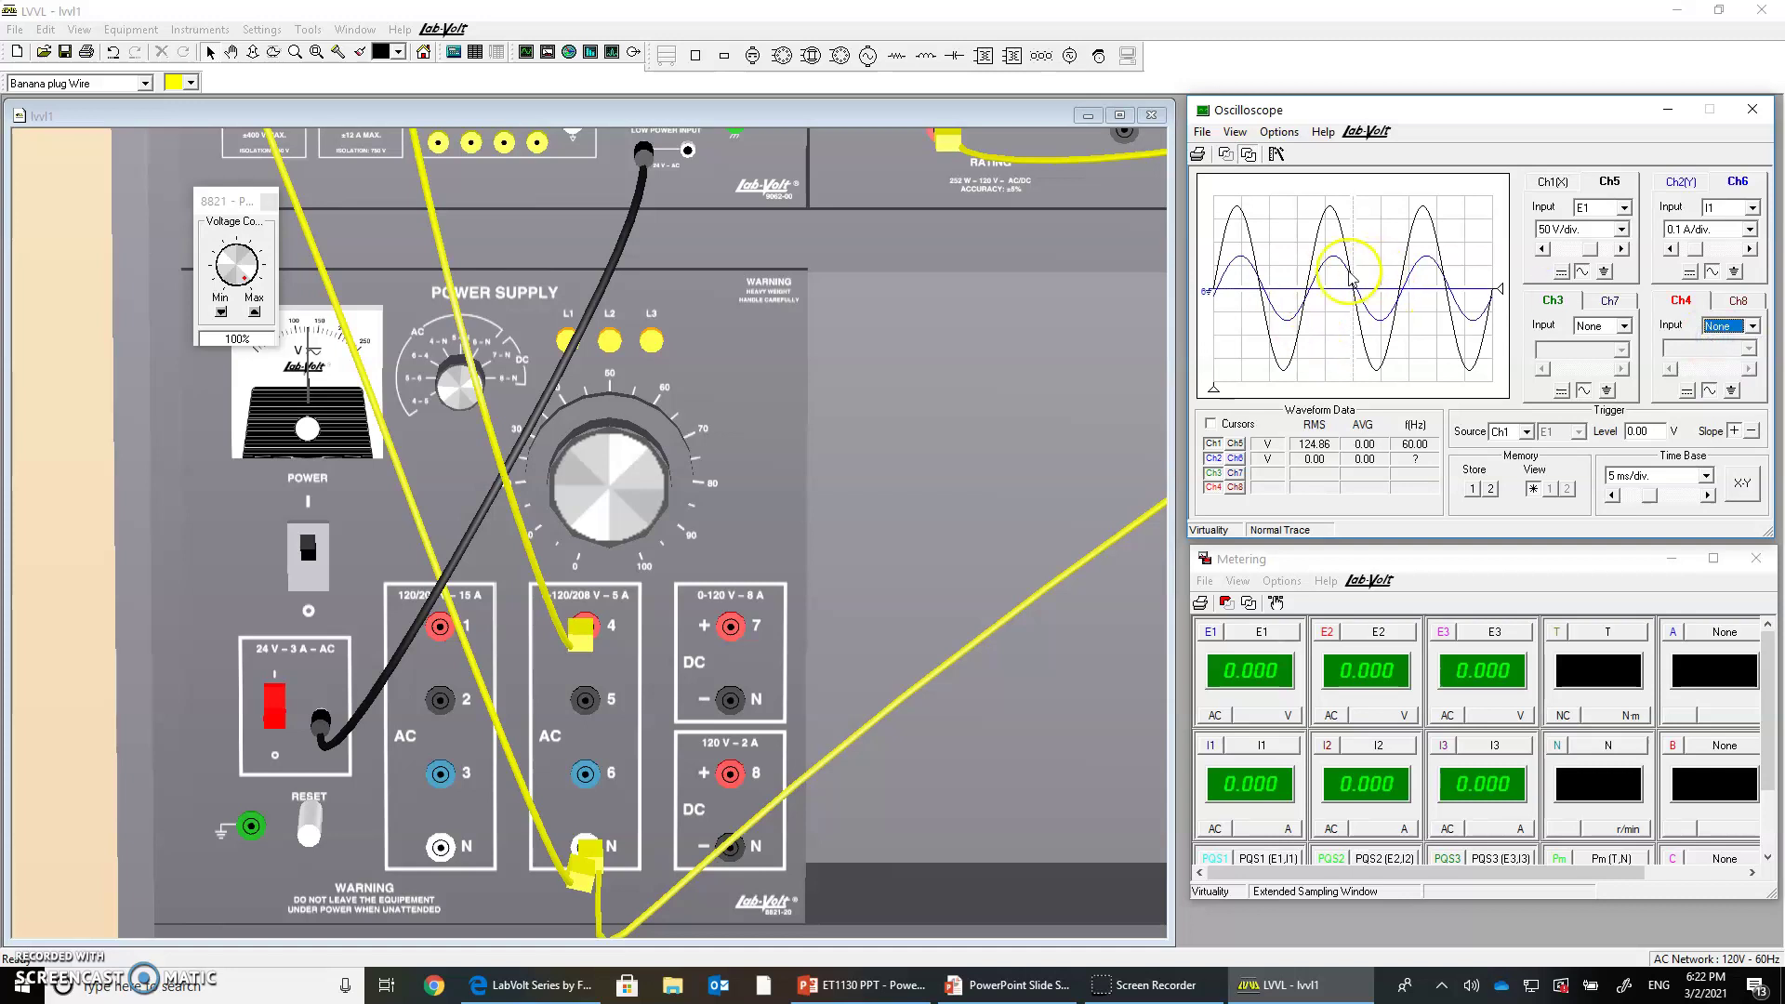
# - Zoom out and pan the bench view to the resistive and inductive load modules
pyautogui.click(1044, 260)
pyautogui.click(1046, 263)
pyautogui.click(1046, 263)
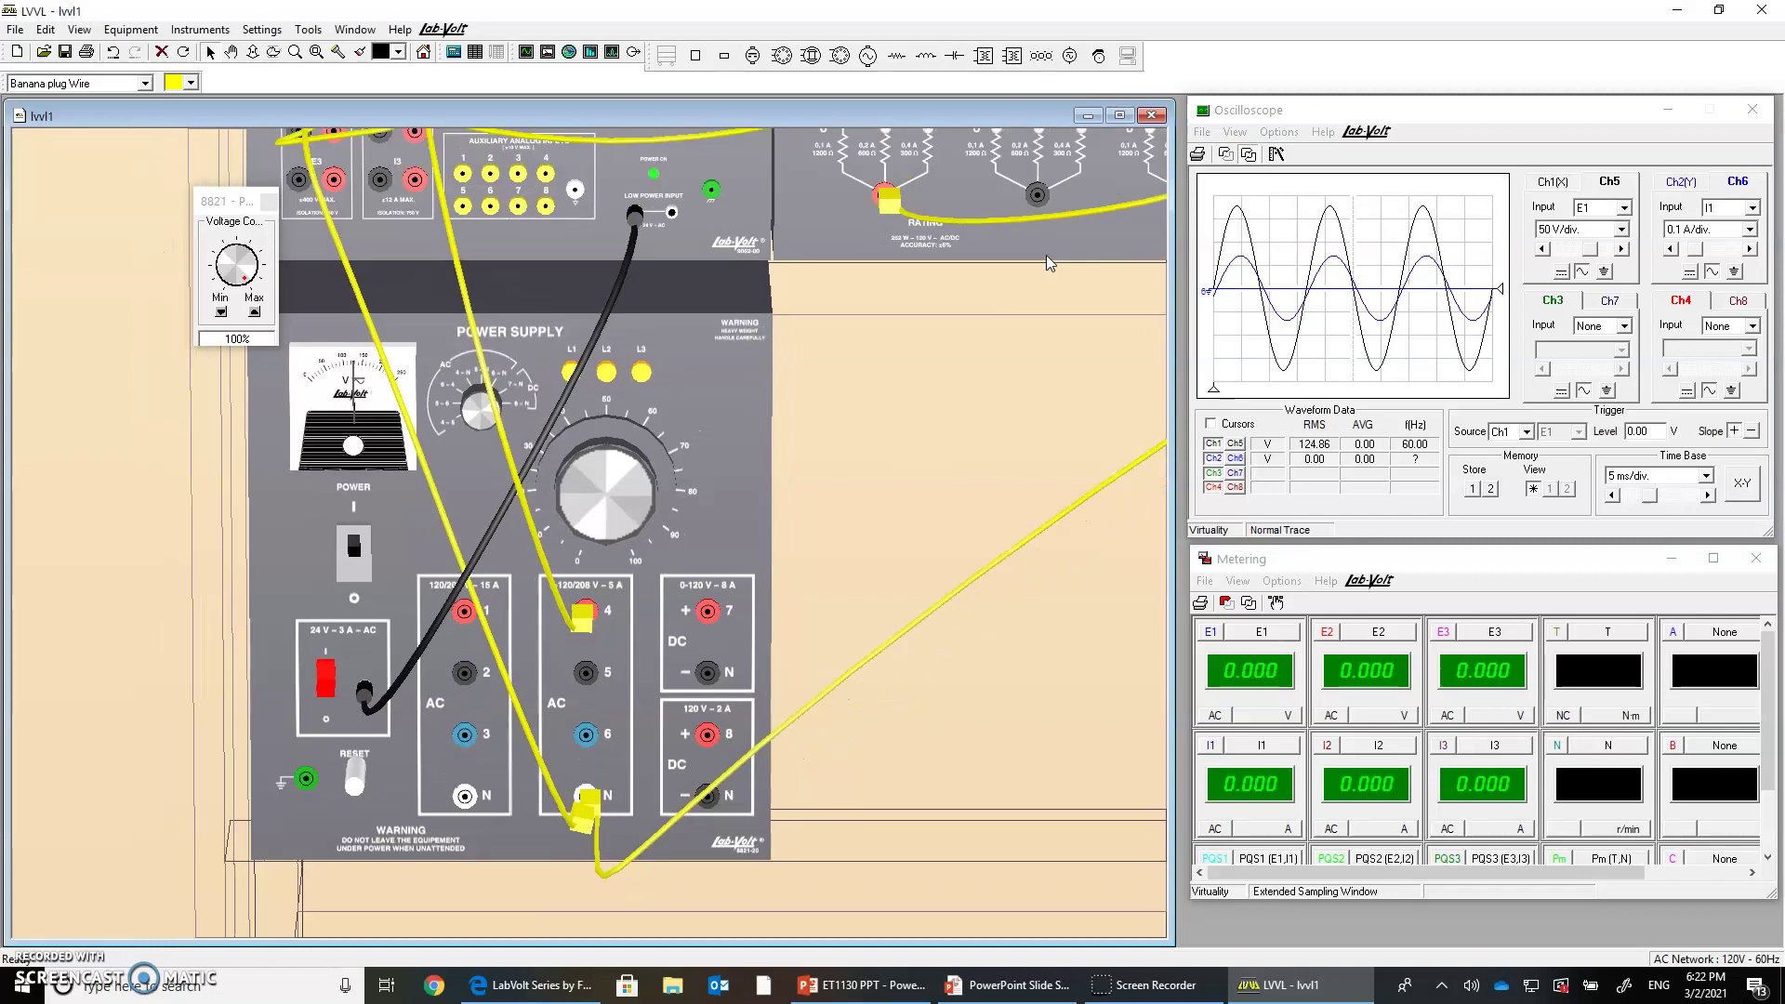
pyautogui.click(1046, 263)
pyautogui.click(1046, 263)
pyautogui.click(317, 53)
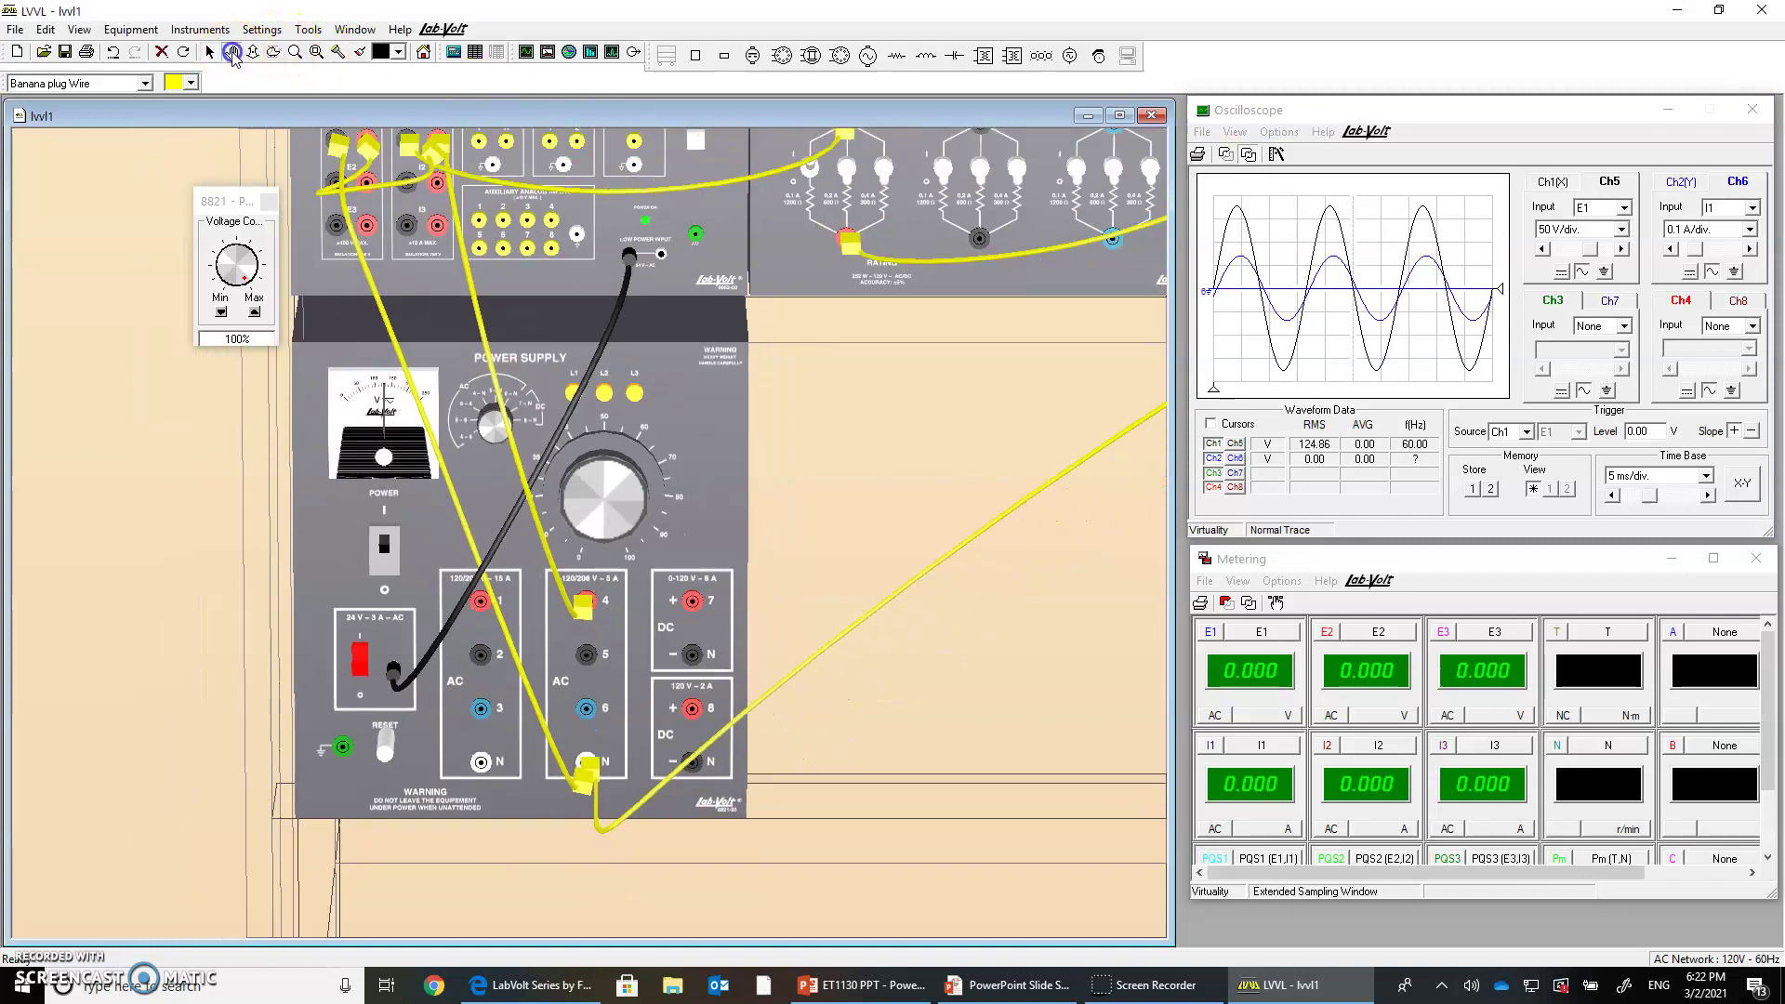
pyautogui.moveTo(982, 182); pyautogui.dragTo(924, 199)
# - Toggle resistor and inductor switches on the load modules so the current trace lags the 124.94 V voltage
pyautogui.click(351, 228)
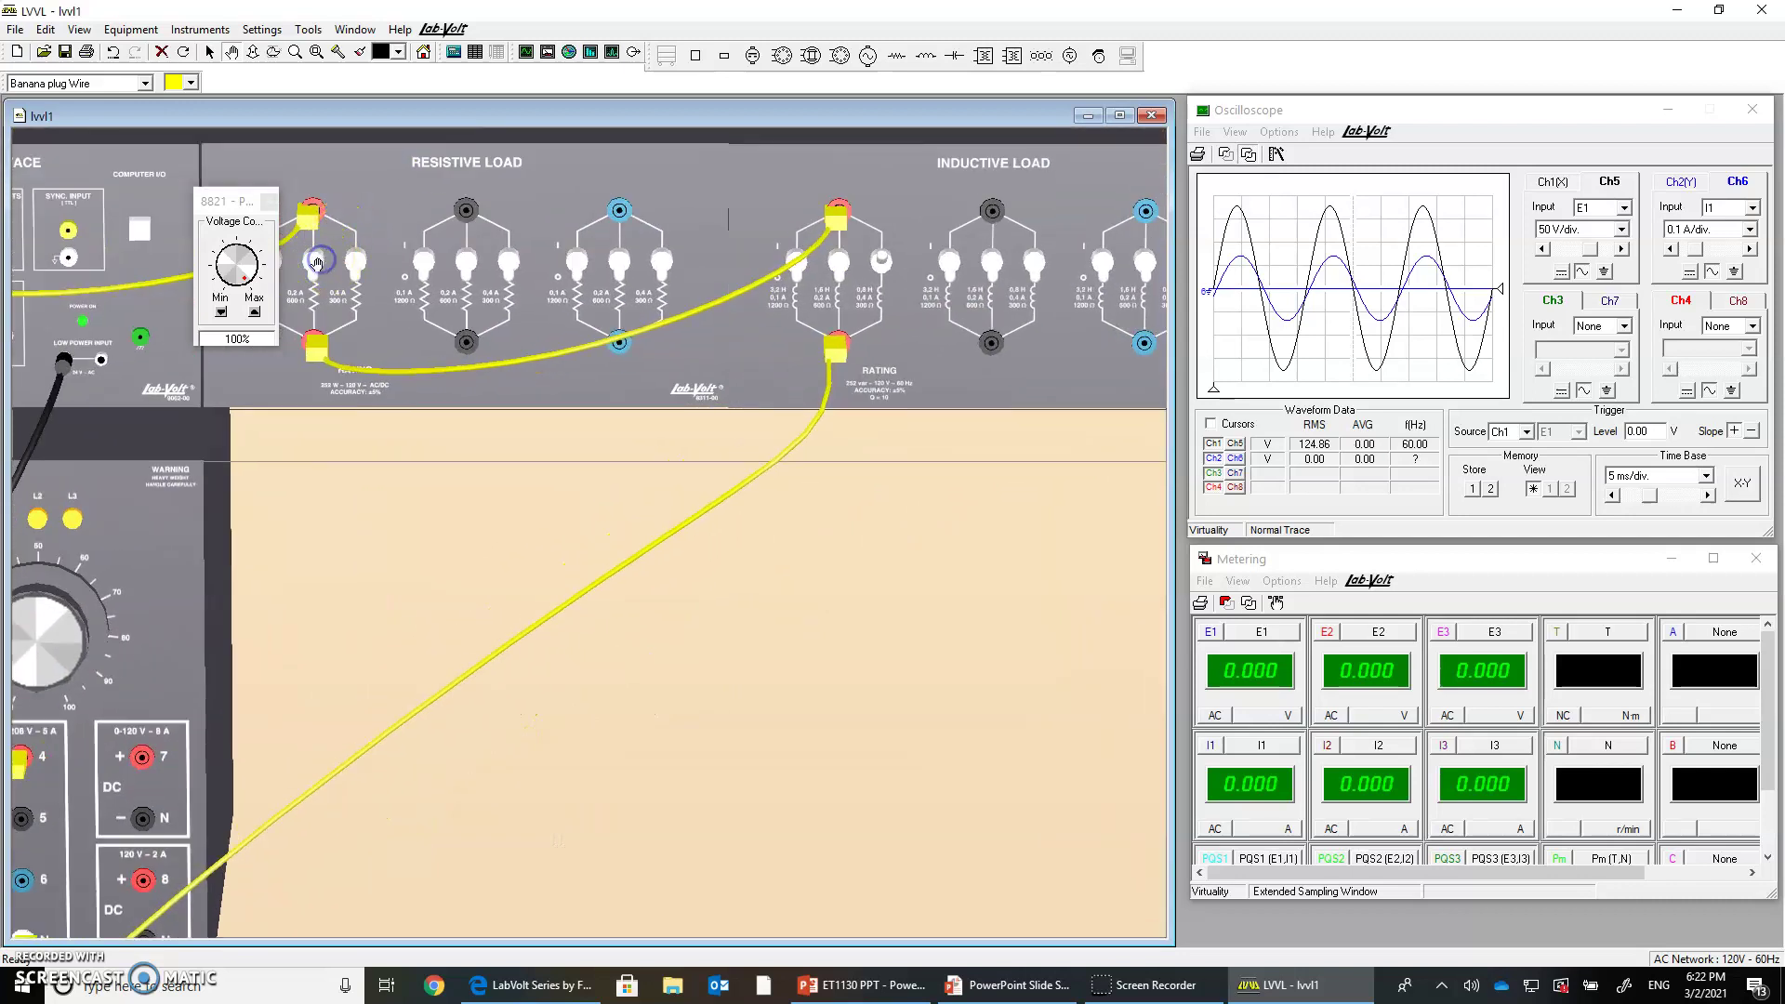
pyautogui.click(311, 267)
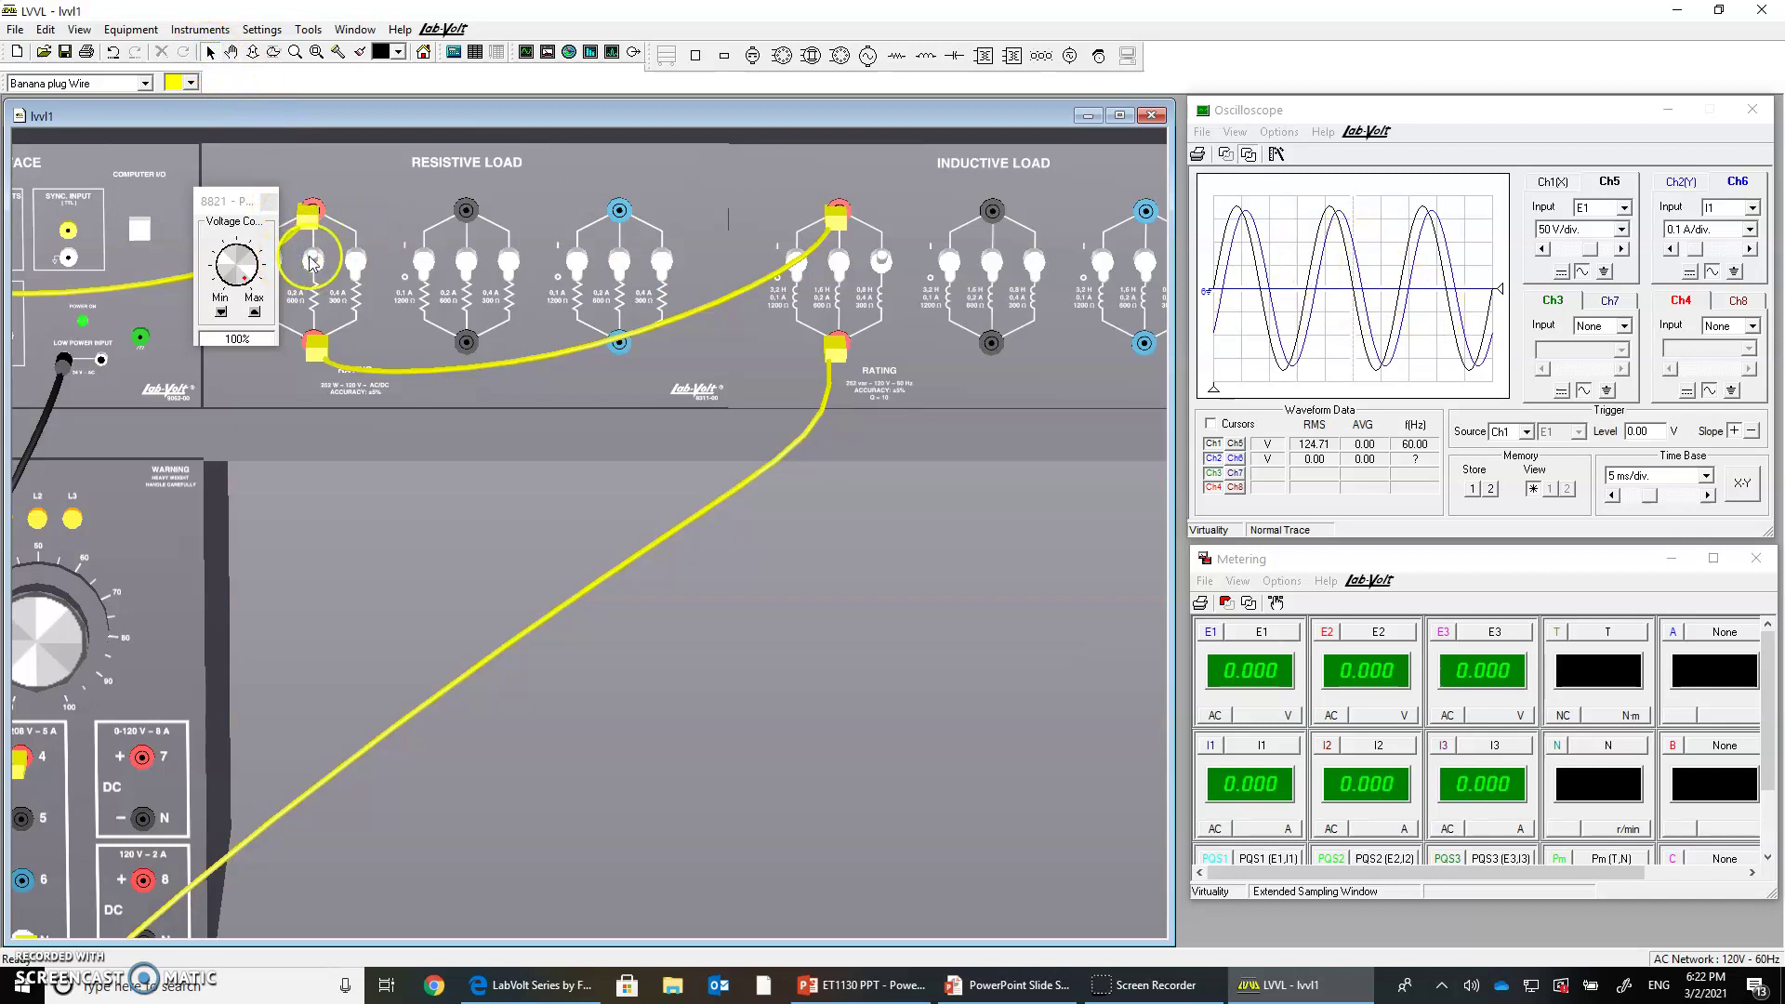
pyautogui.click(841, 268)
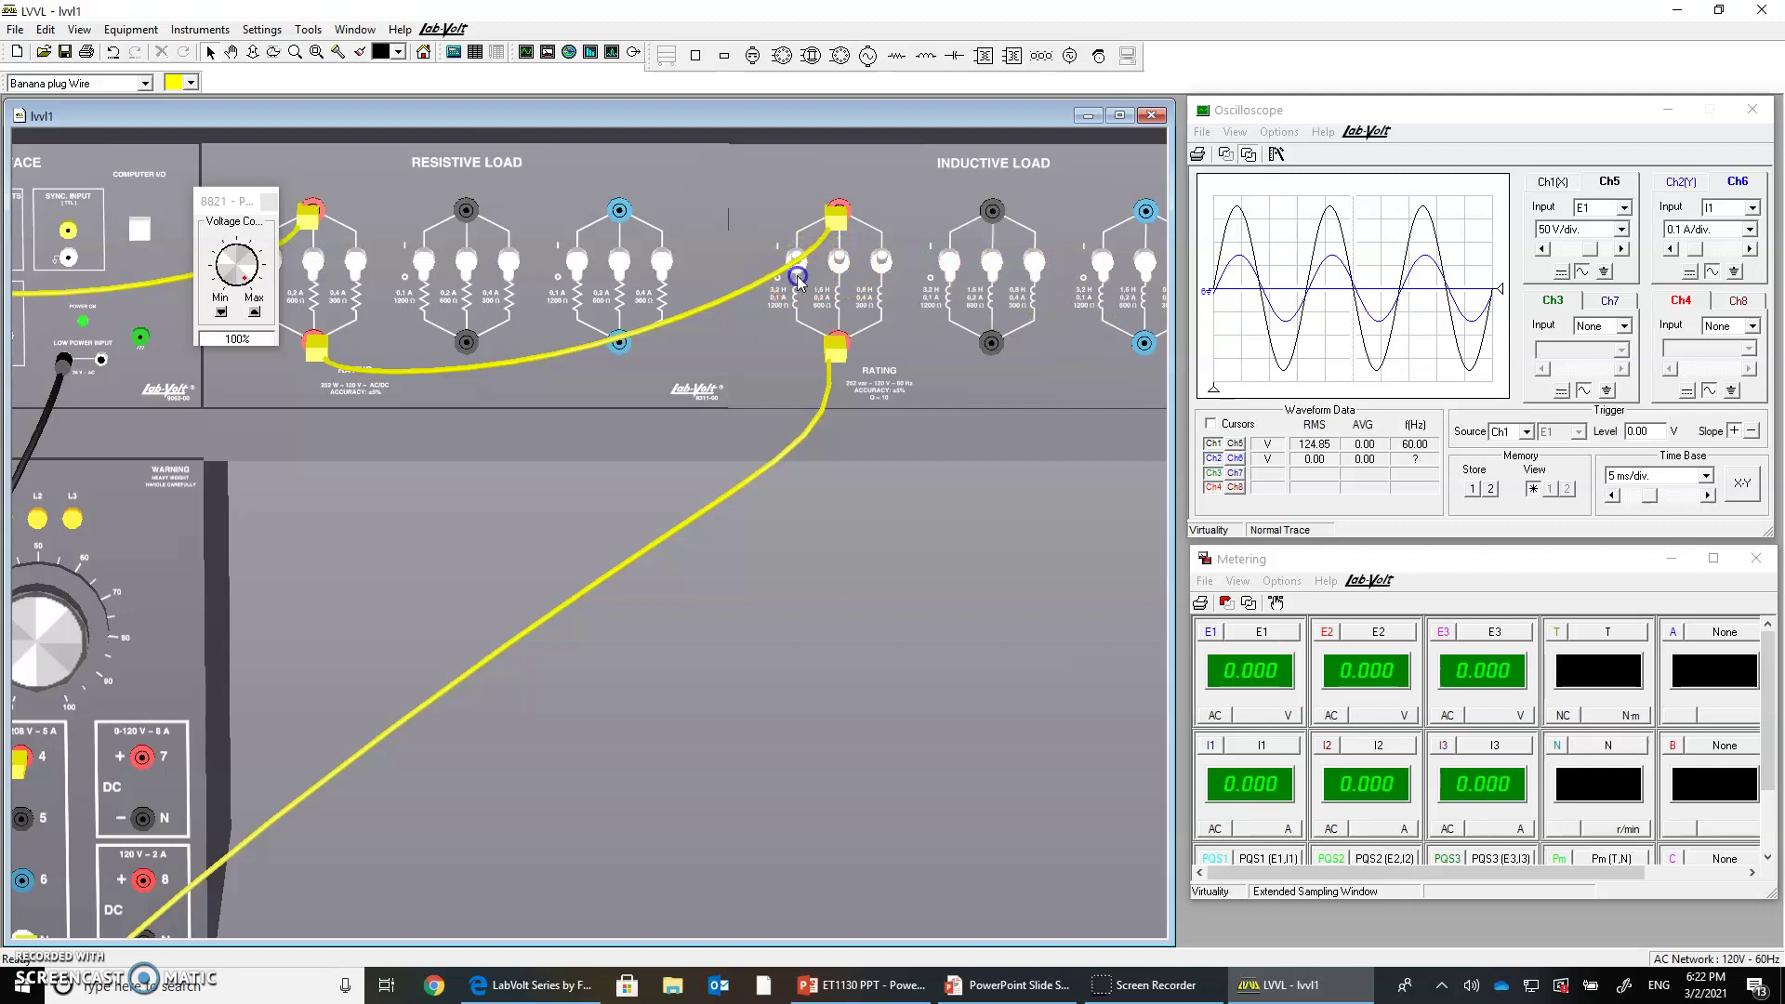
pyautogui.click(310, 268)
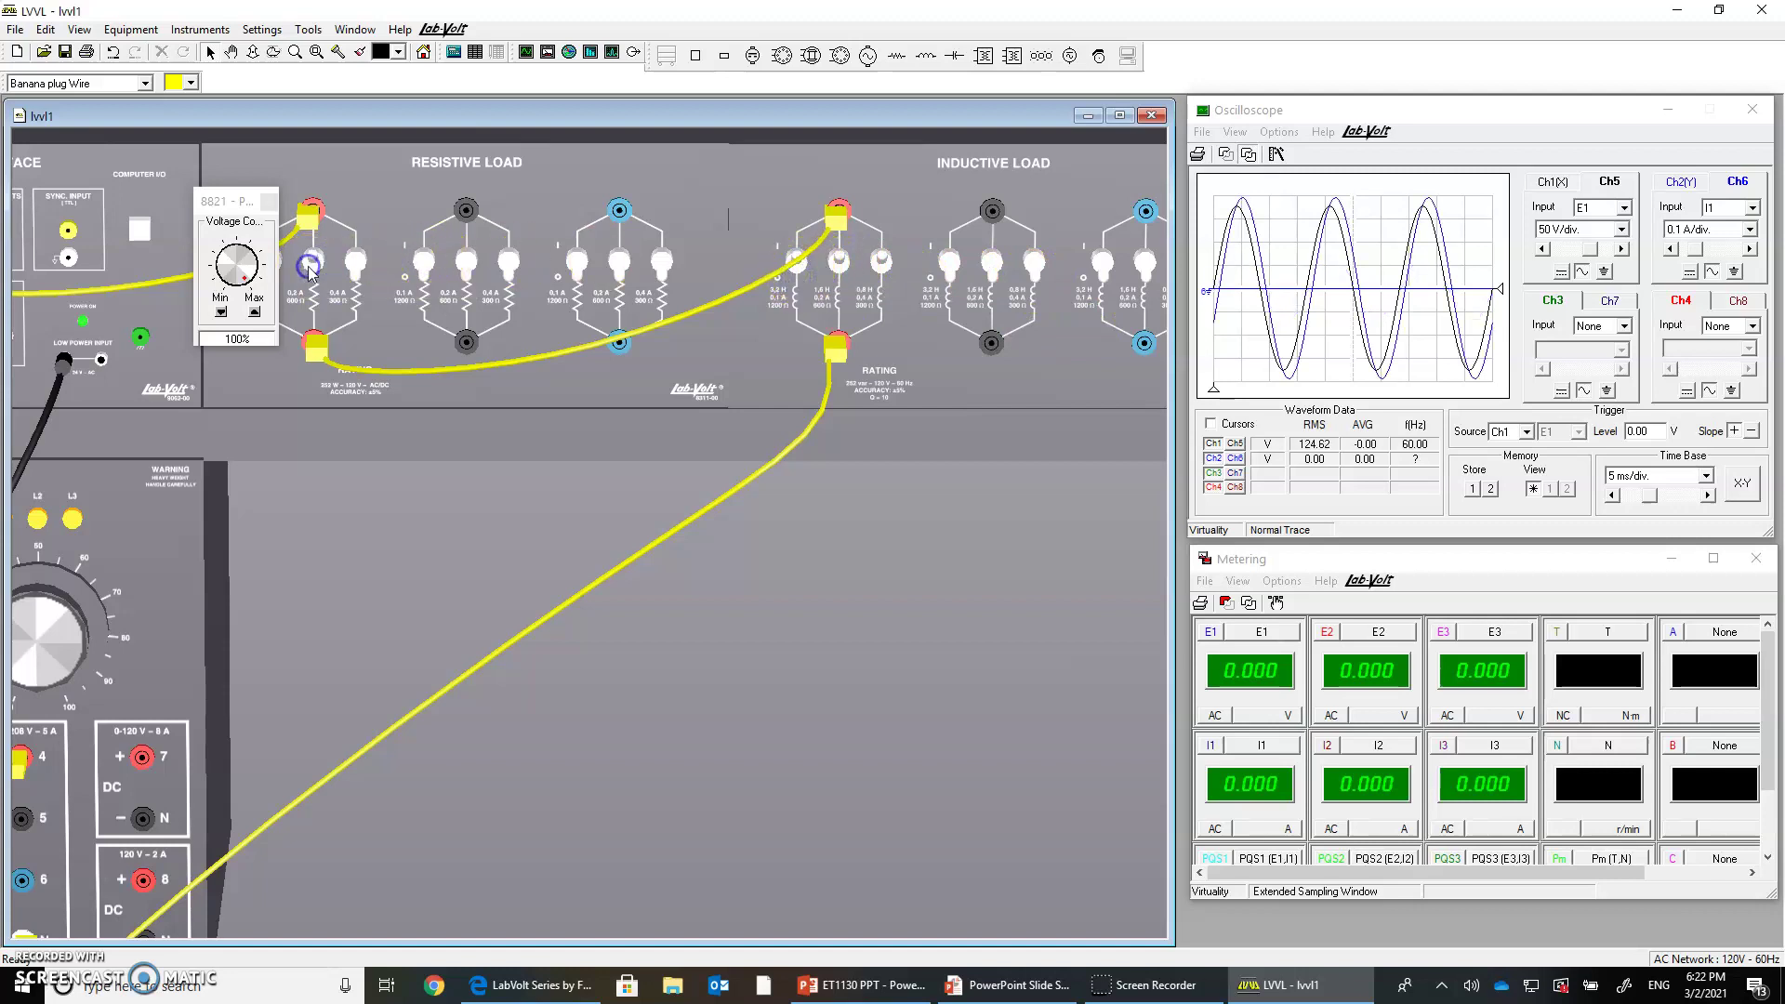
pyautogui.click(838, 263)
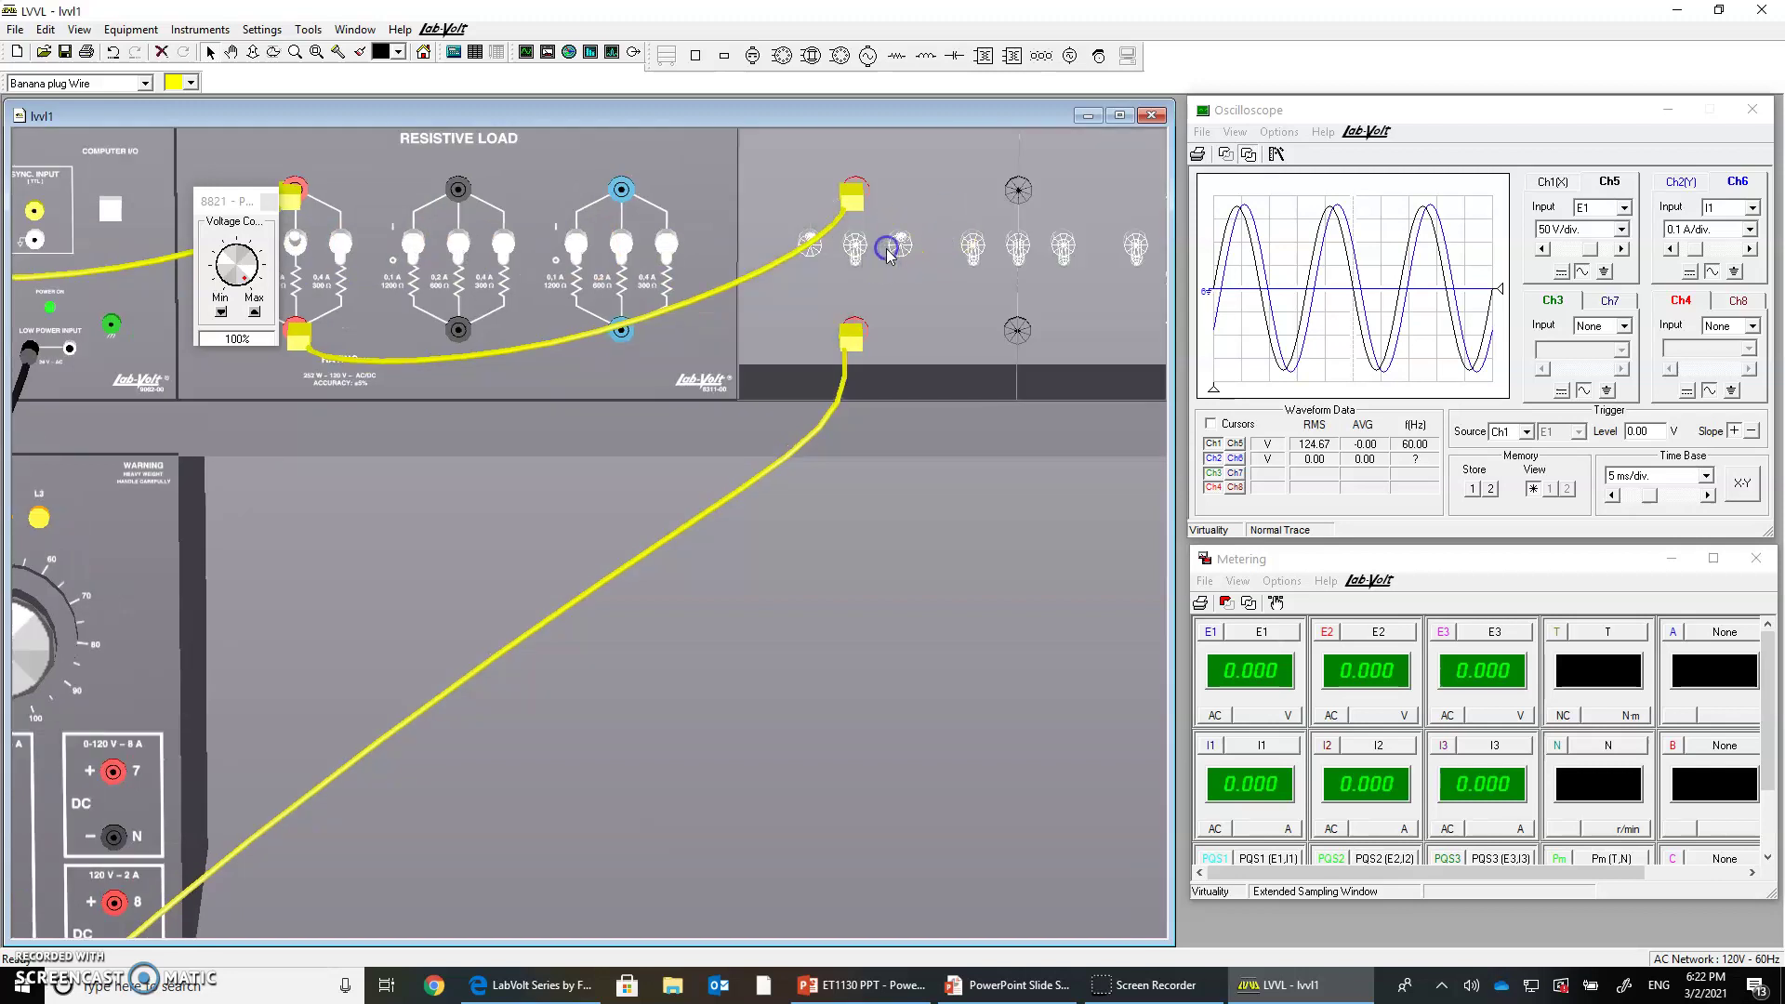
pyautogui.click(900, 249)
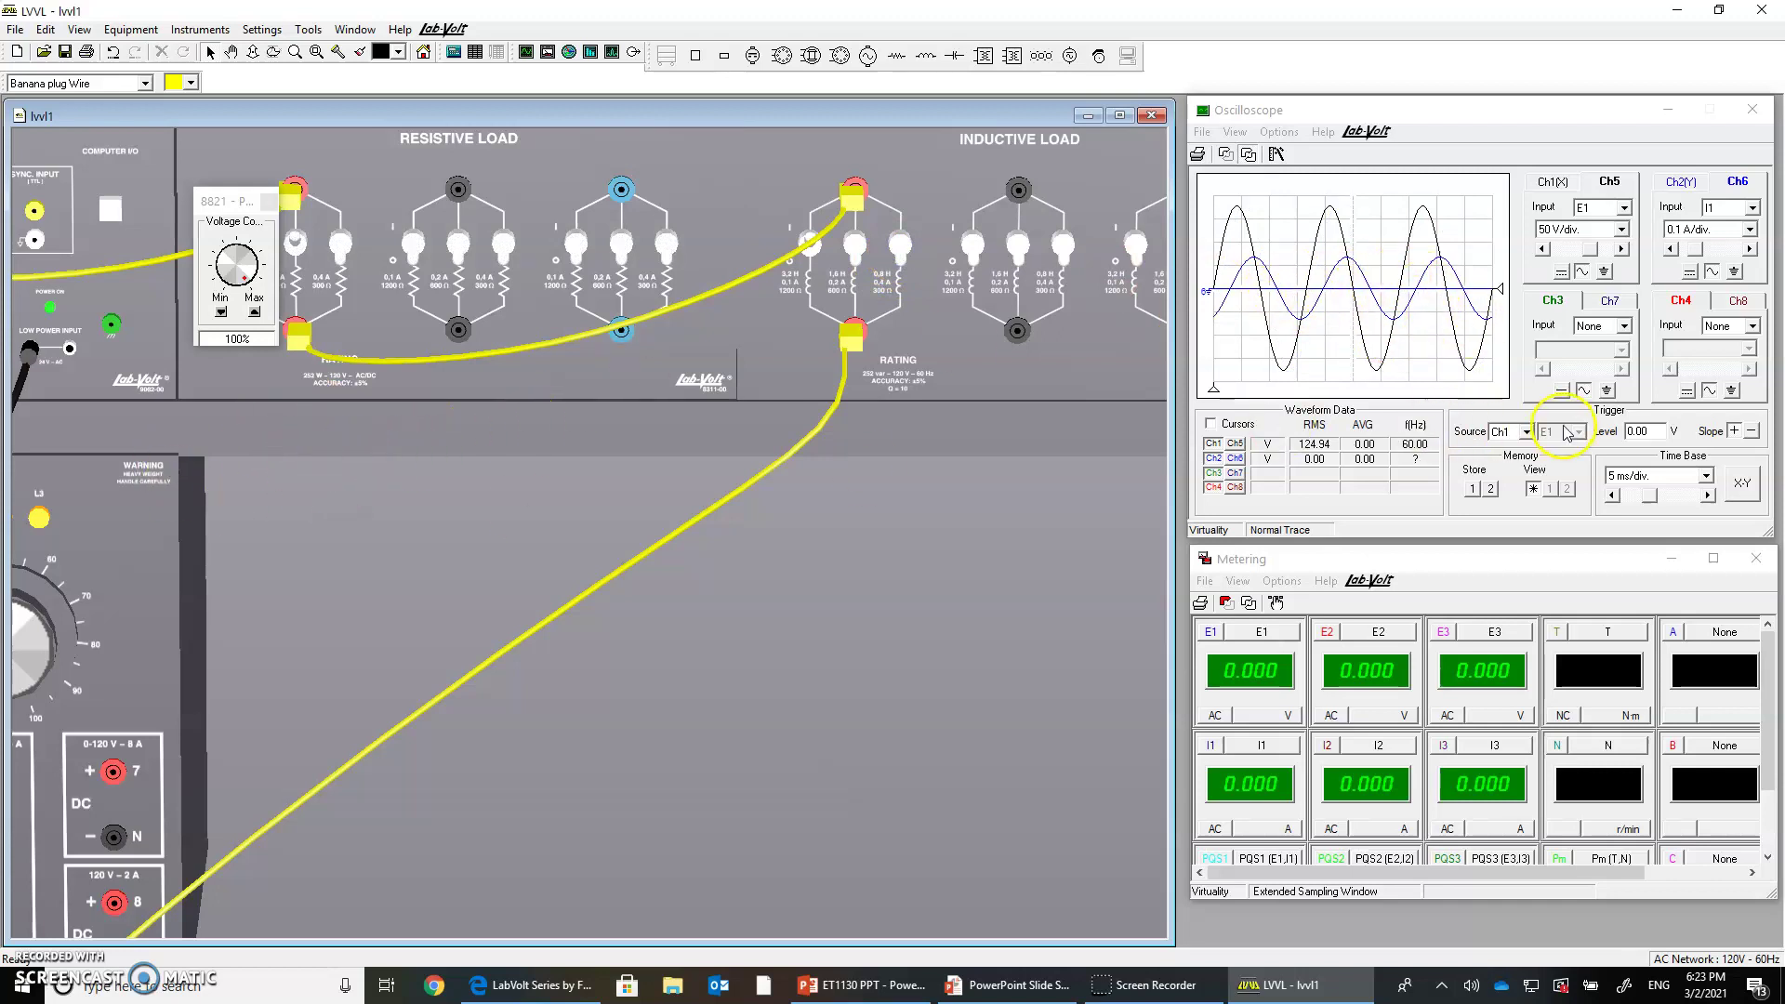
# - Start the Metering window so it shows live readings
pyautogui.click(1015, 437)
pyautogui.click(1220, 651)
pyautogui.click(1249, 604)
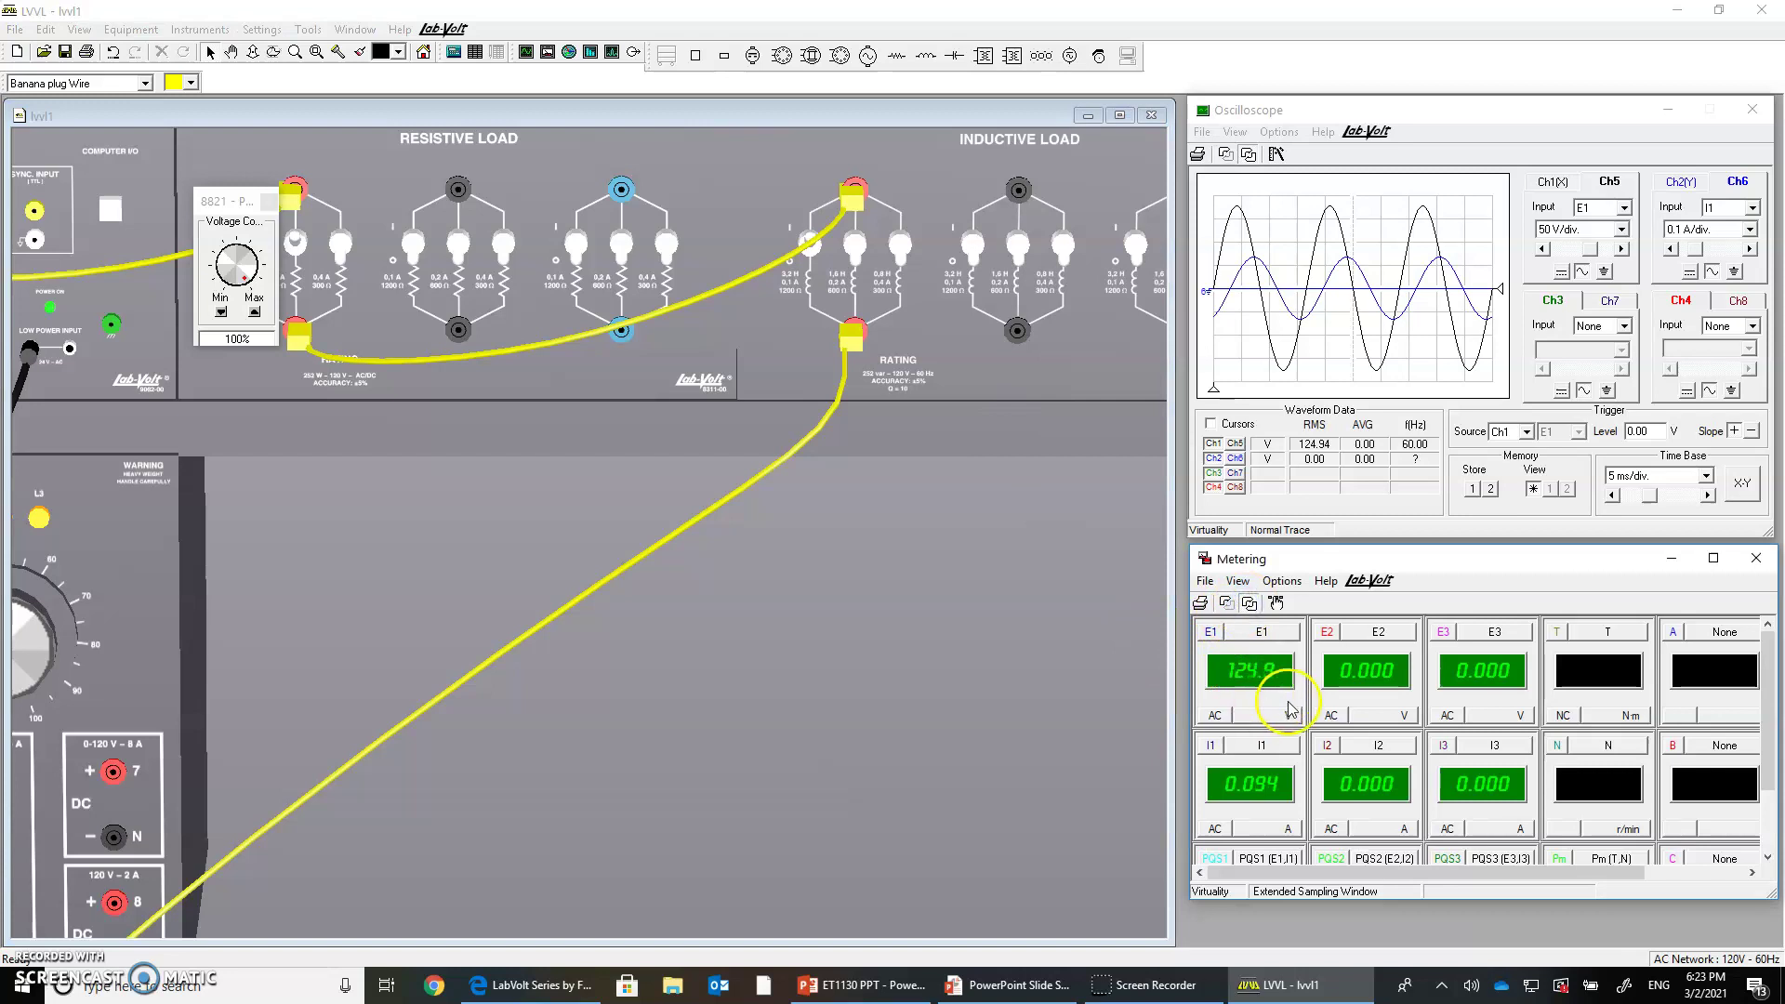
# - Switch in the 1.6 H inductor so the meters read E1 124.8 V and I1 0.207 A
pyautogui.click(1020, 254)
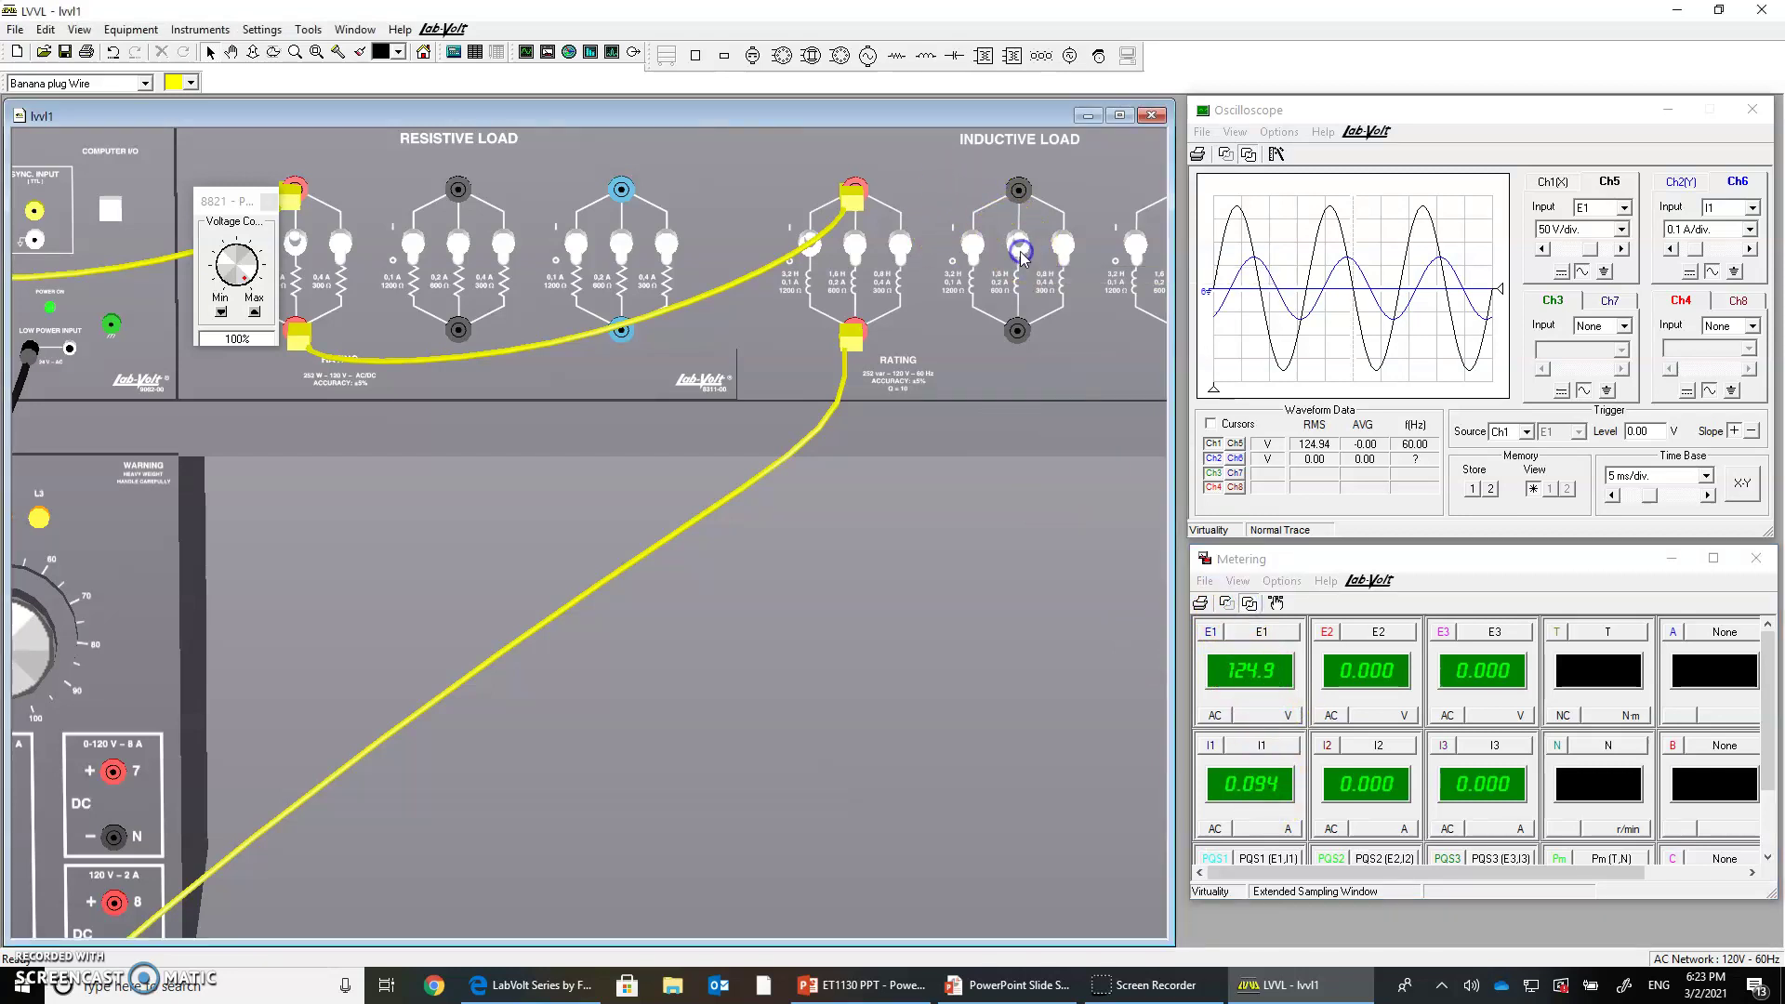
pyautogui.click(853, 247)
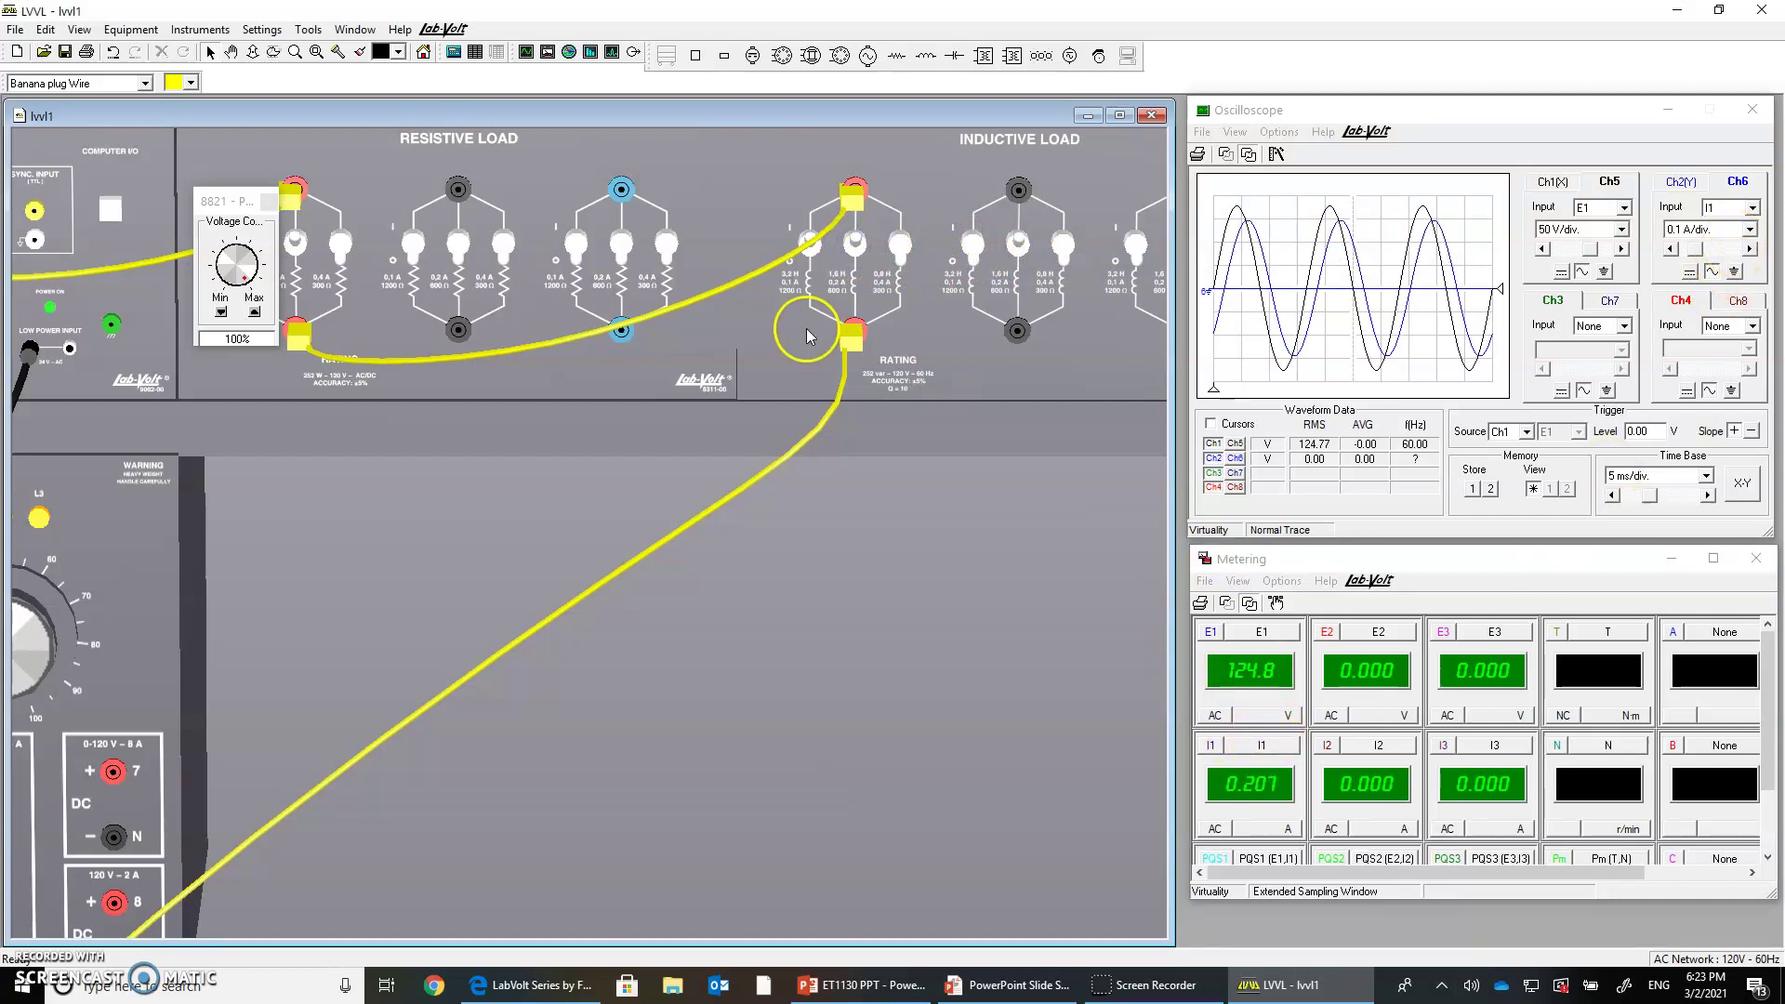
pyautogui.scroll(-2, 312, 430)
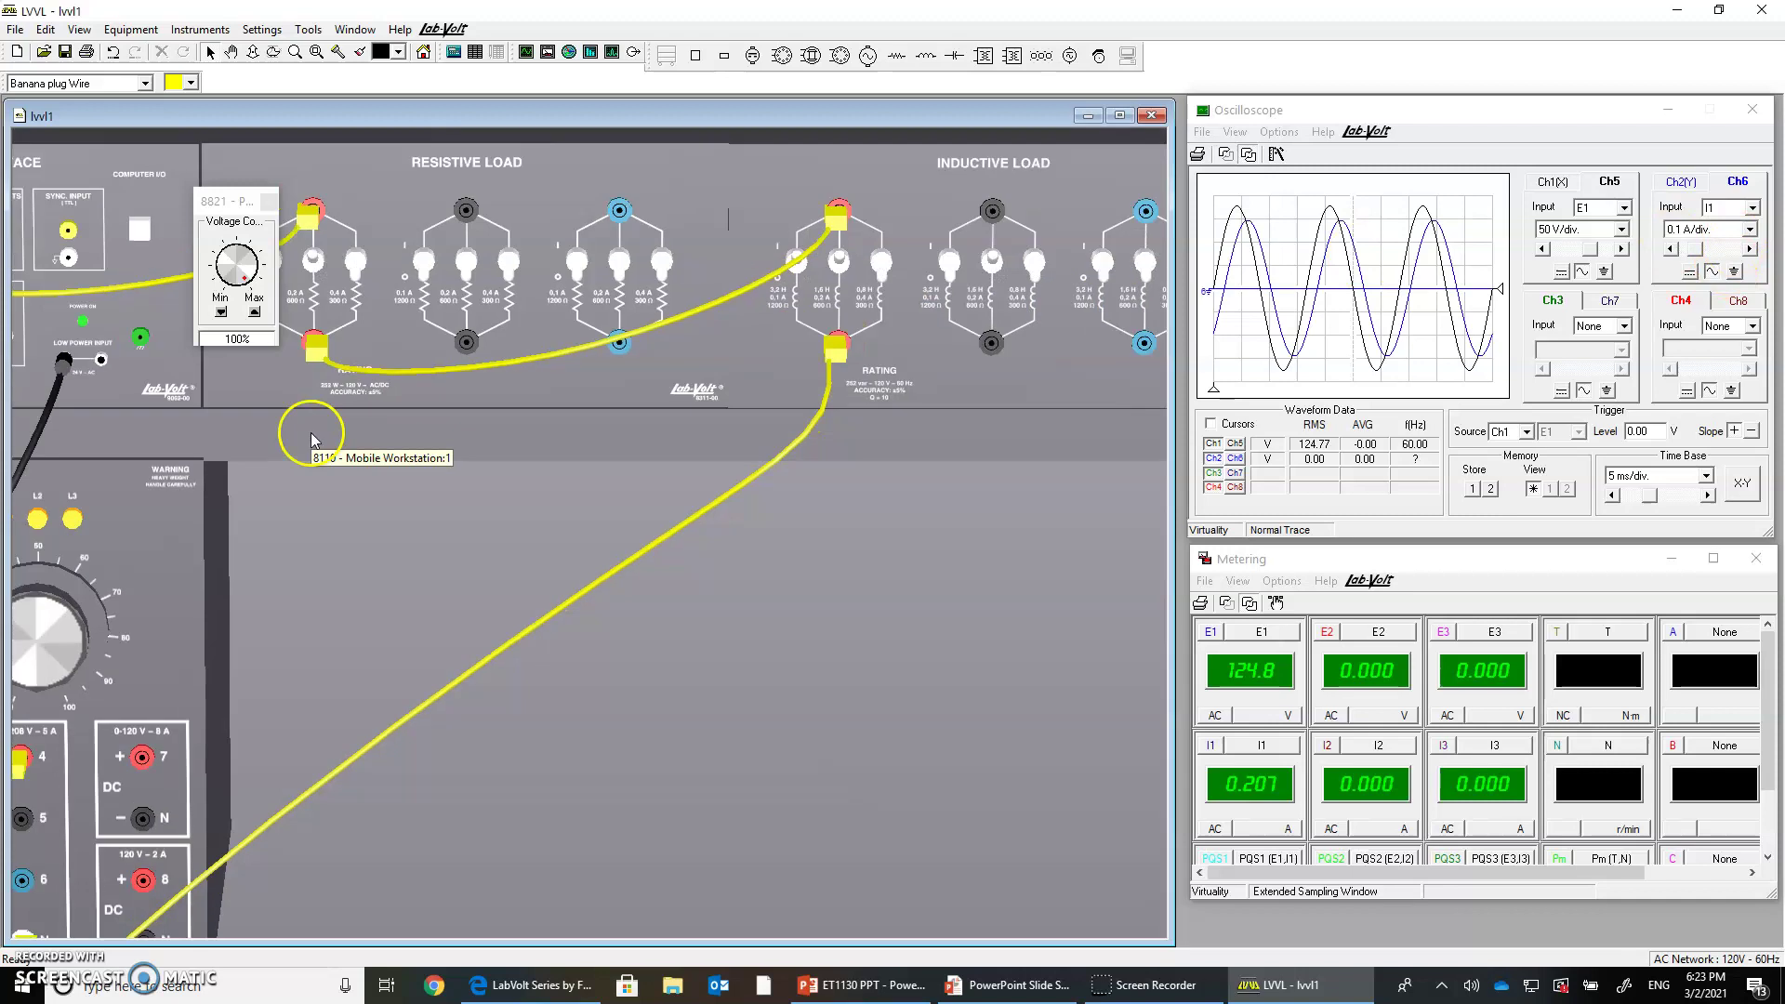
pyautogui.scroll(-3, 311, 437)
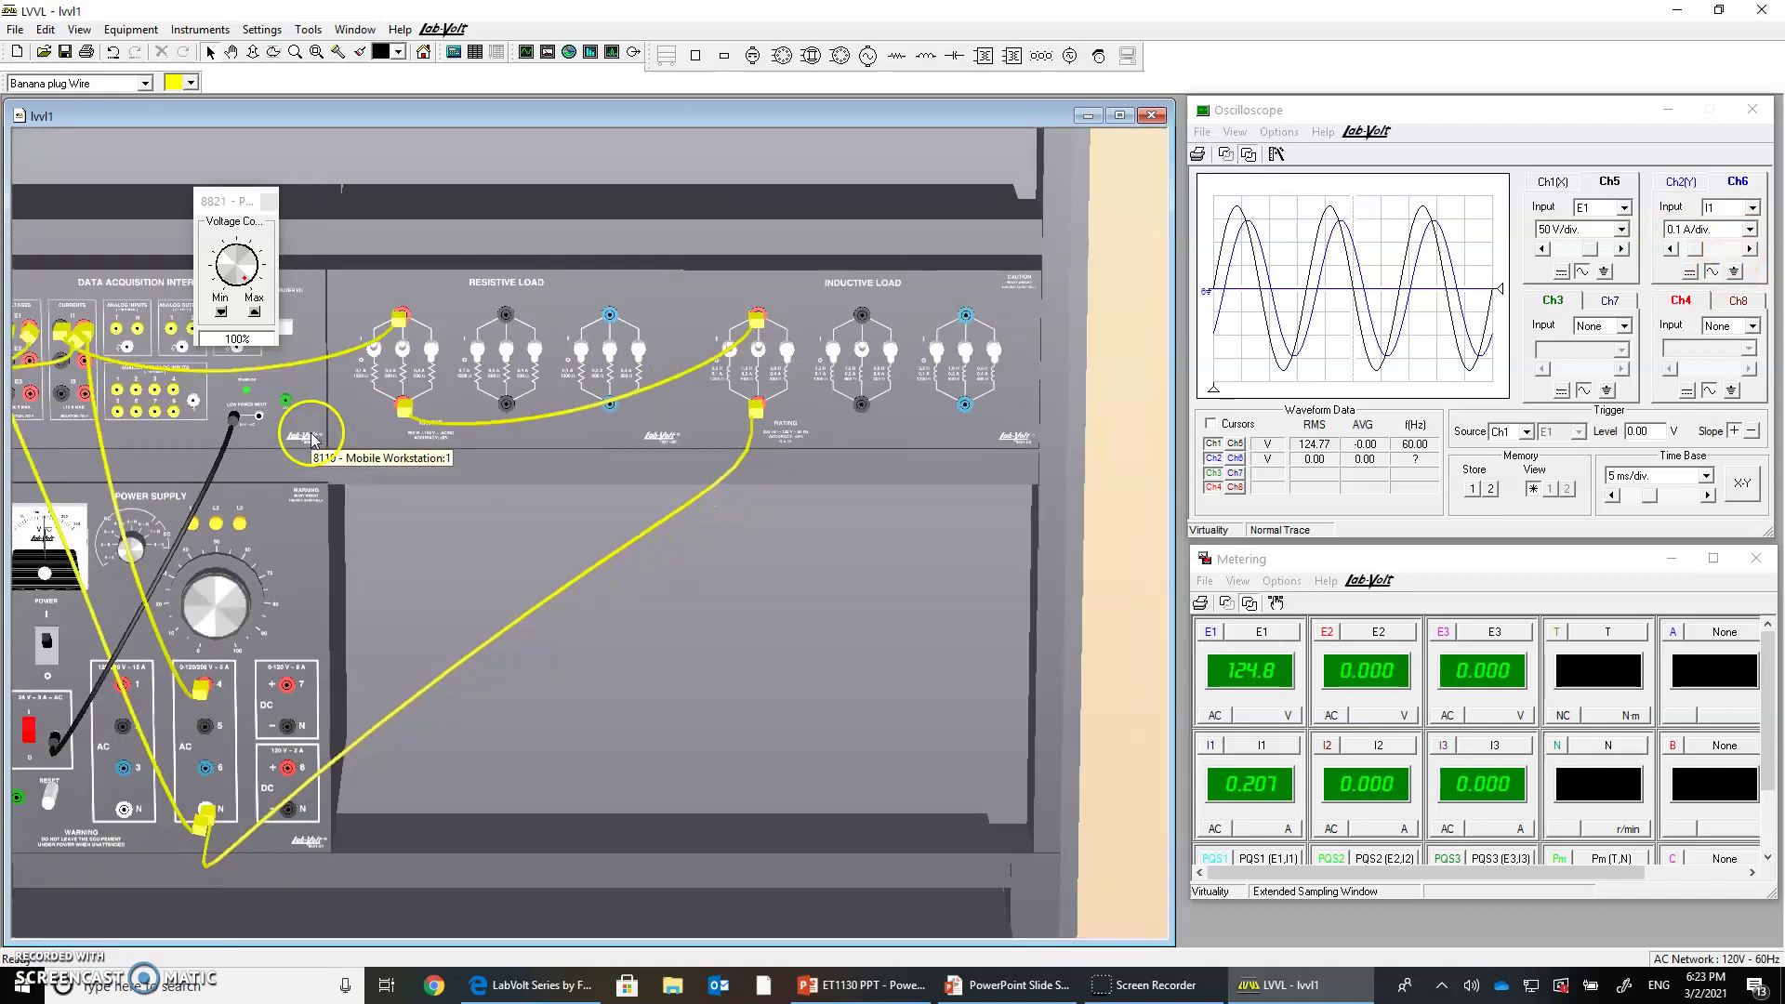